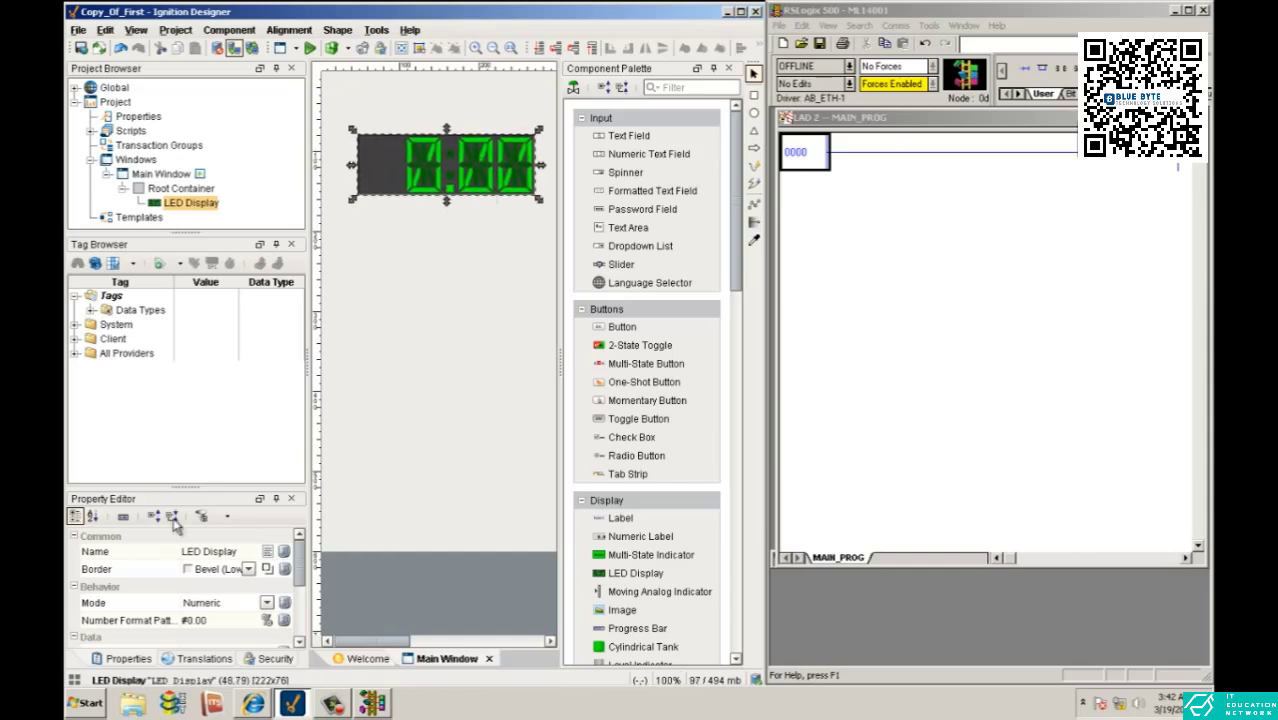
- Set the LED Display's number format pattern to #0.0
{"action": "scroll", "coordinate": [299, 582], "scroll_direction": "down", "scroll_amount": 2}
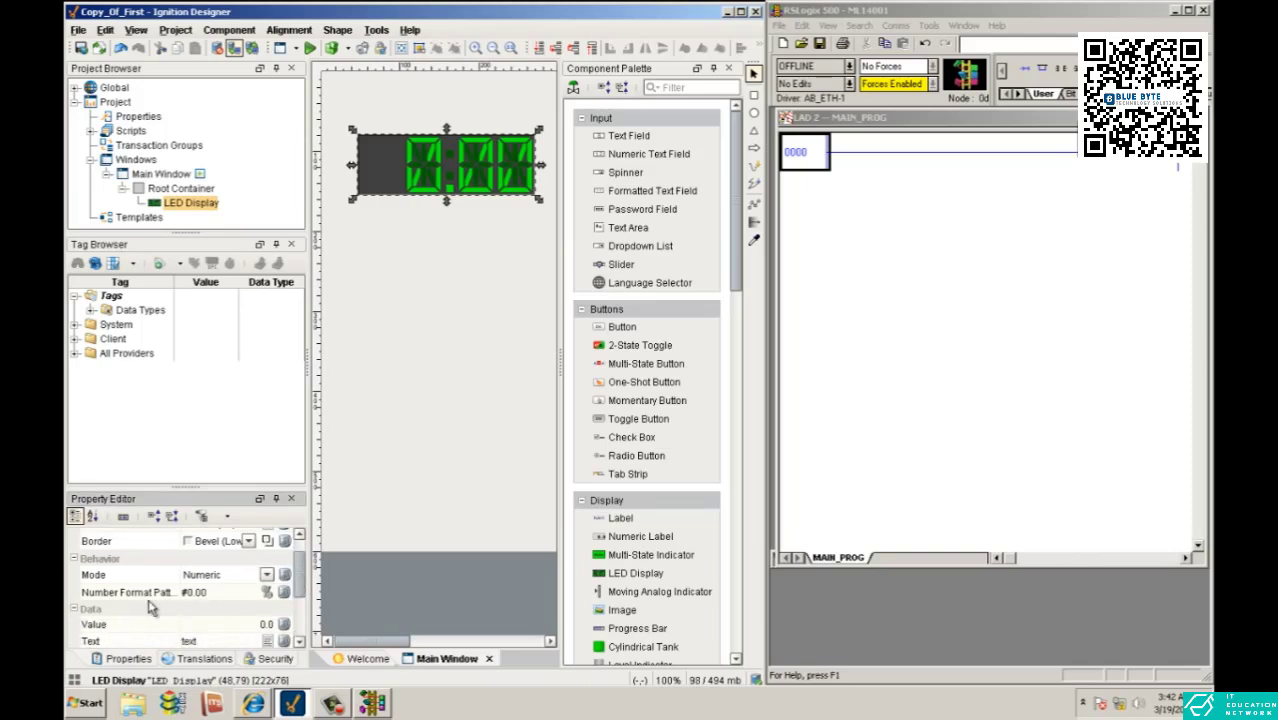
{"action": "left_click", "coordinate": [205, 594]}
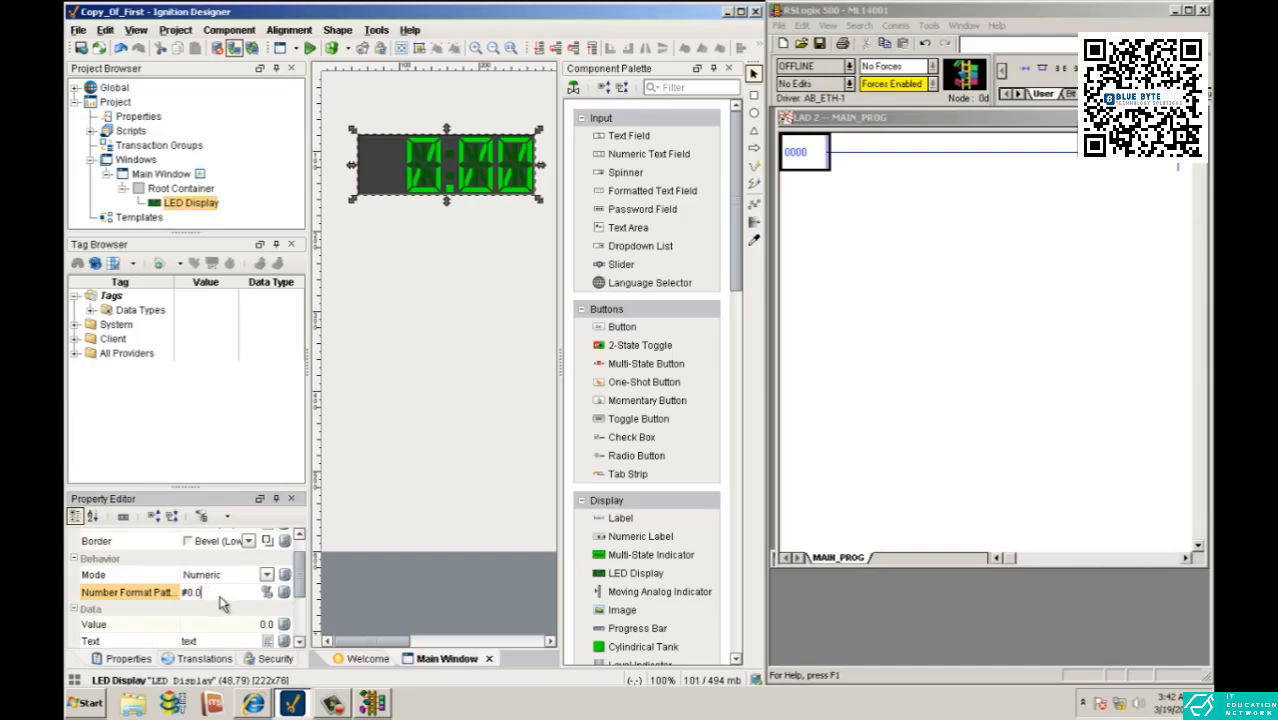
{"action": "key", "text": "Return"}
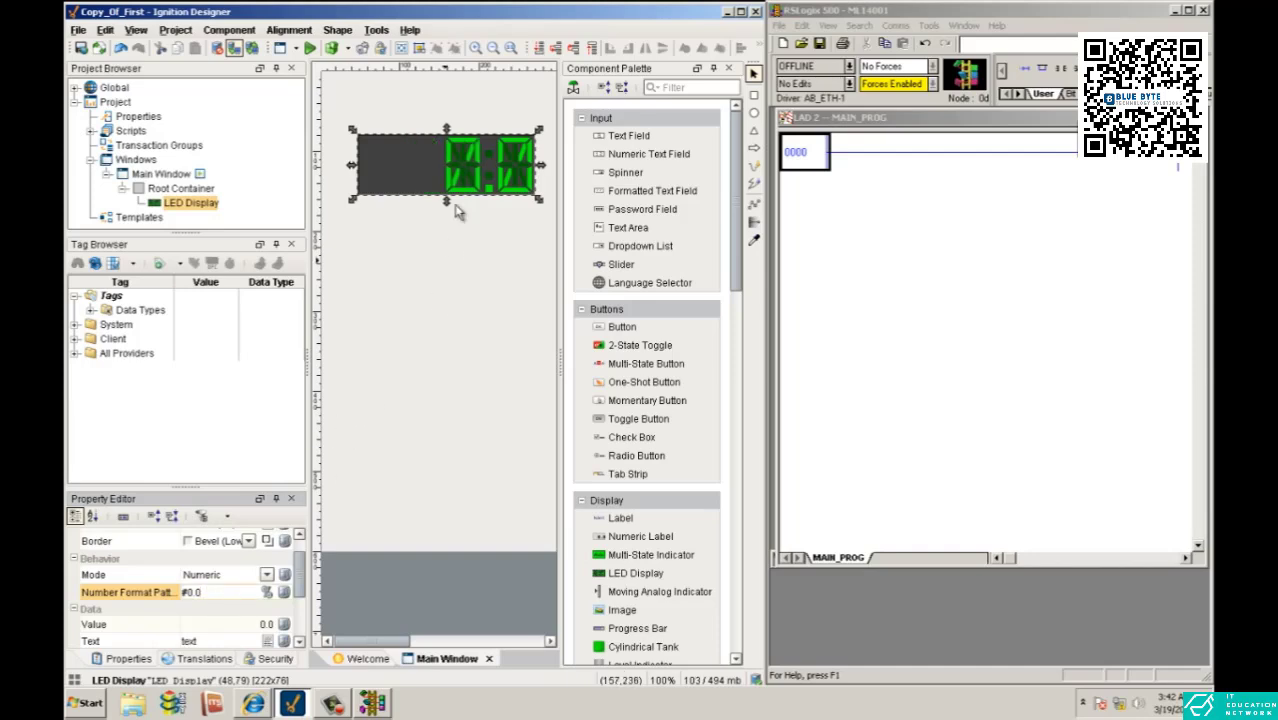
{"action": "left_click", "coordinate": [465, 150]}
{"action": "scroll", "coordinate": [300, 585], "scroll_direction": "down", "scroll_amount": 3}
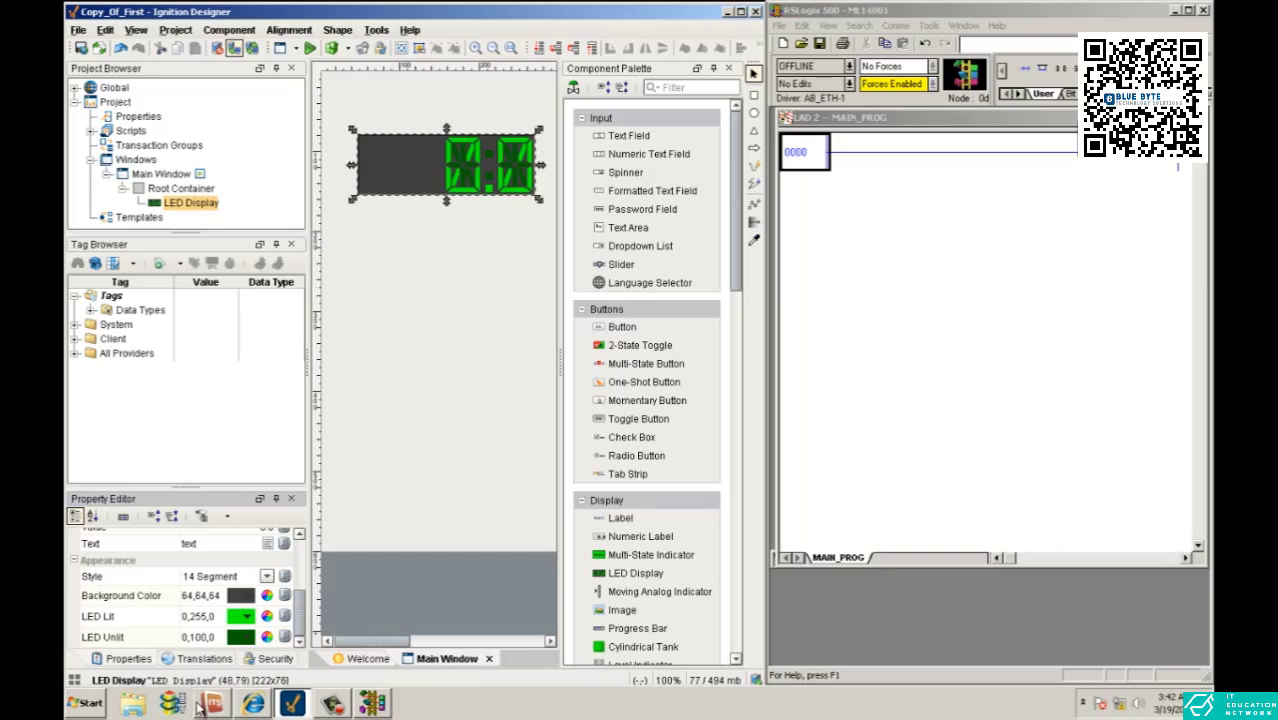
{"action": "left_click", "coordinate": [390, 292]}
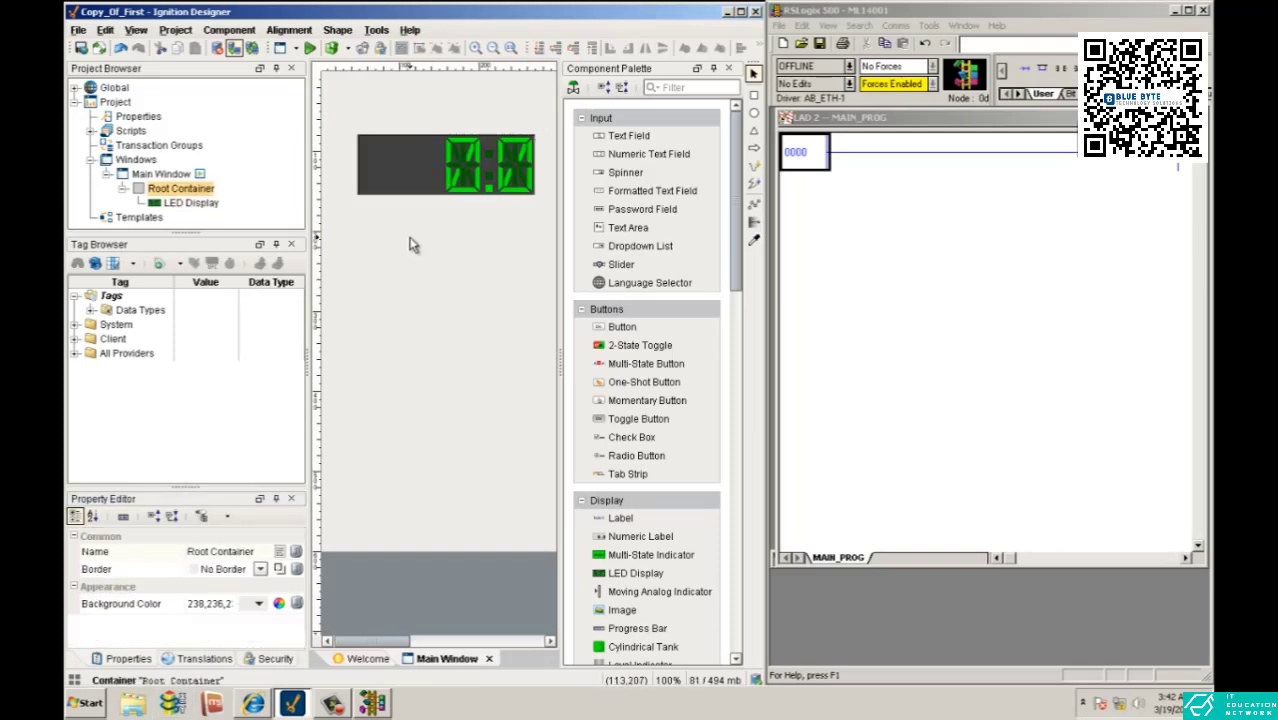
- Shrink the LED Display to about 177x63 and move it up to about (74,67) in the window
{"action": "left_click", "coordinate": [446, 180]}
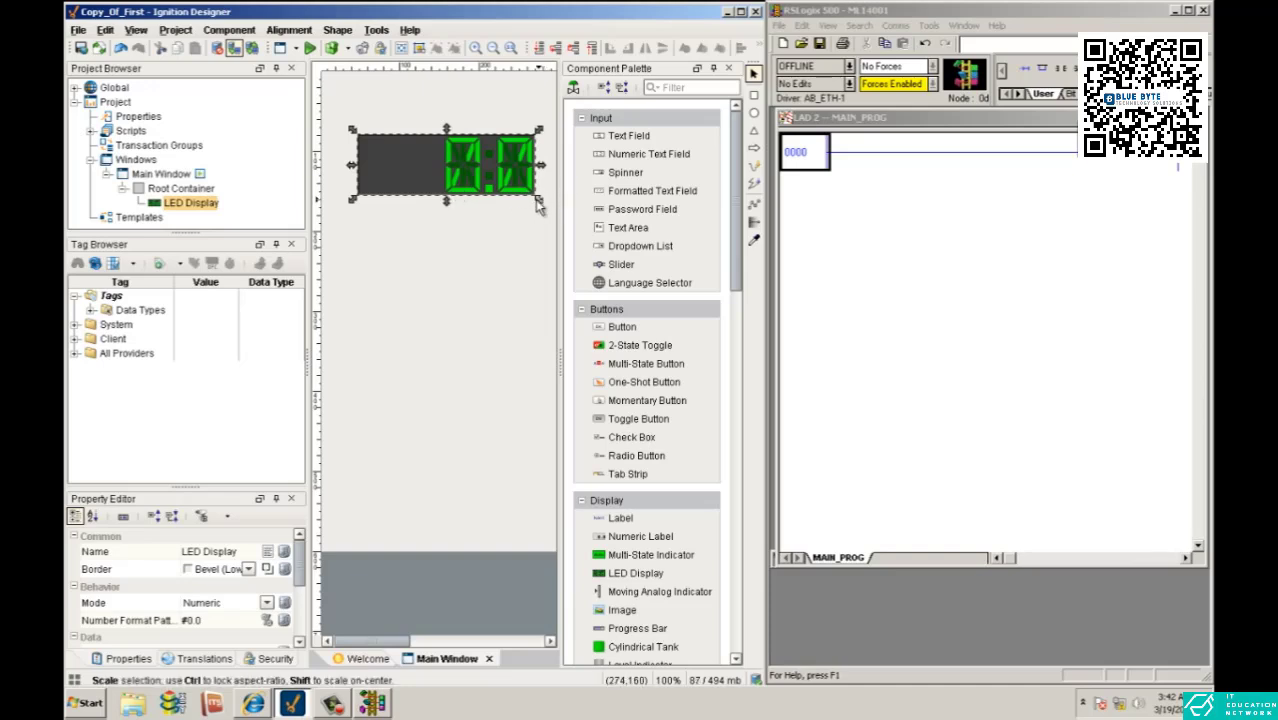
{"action": "left_click_drag", "start_coordinate": [540, 199], "coordinate": [500, 189]}
{"action": "left_click_drag", "start_coordinate": [445, 182], "coordinate": [466, 172]}
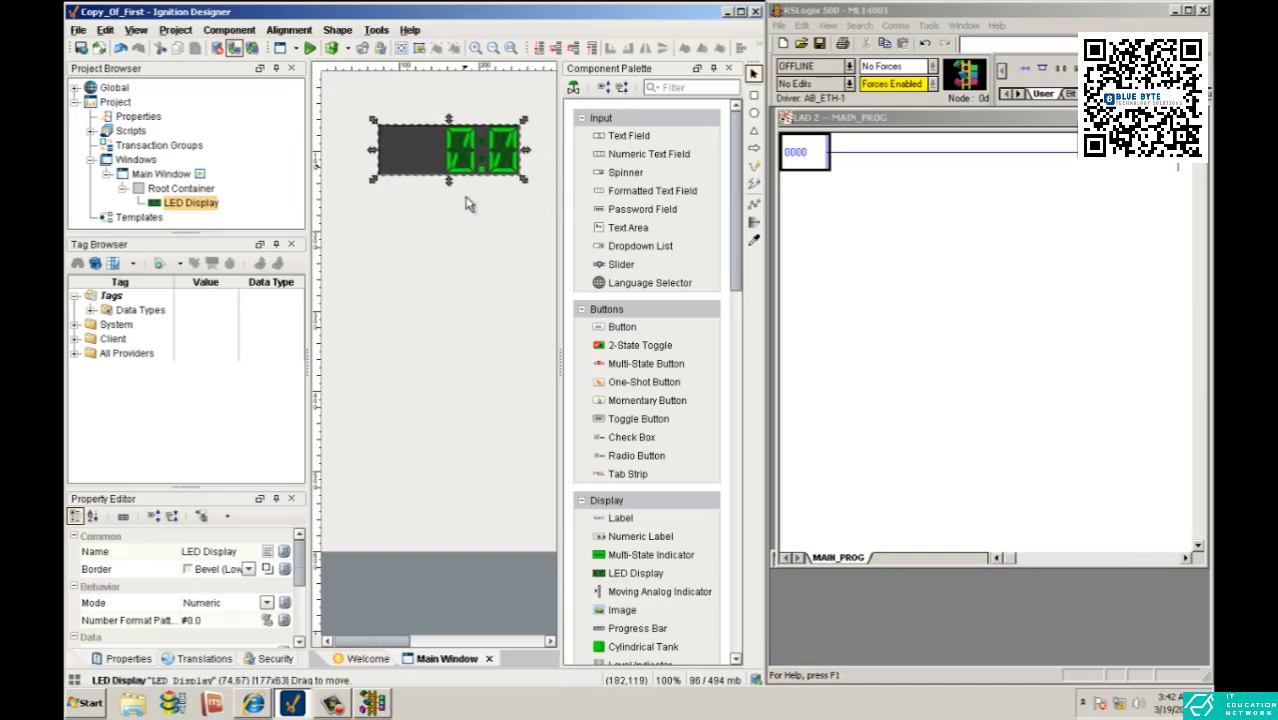
{"action": "left_click", "coordinate": [466, 200]}
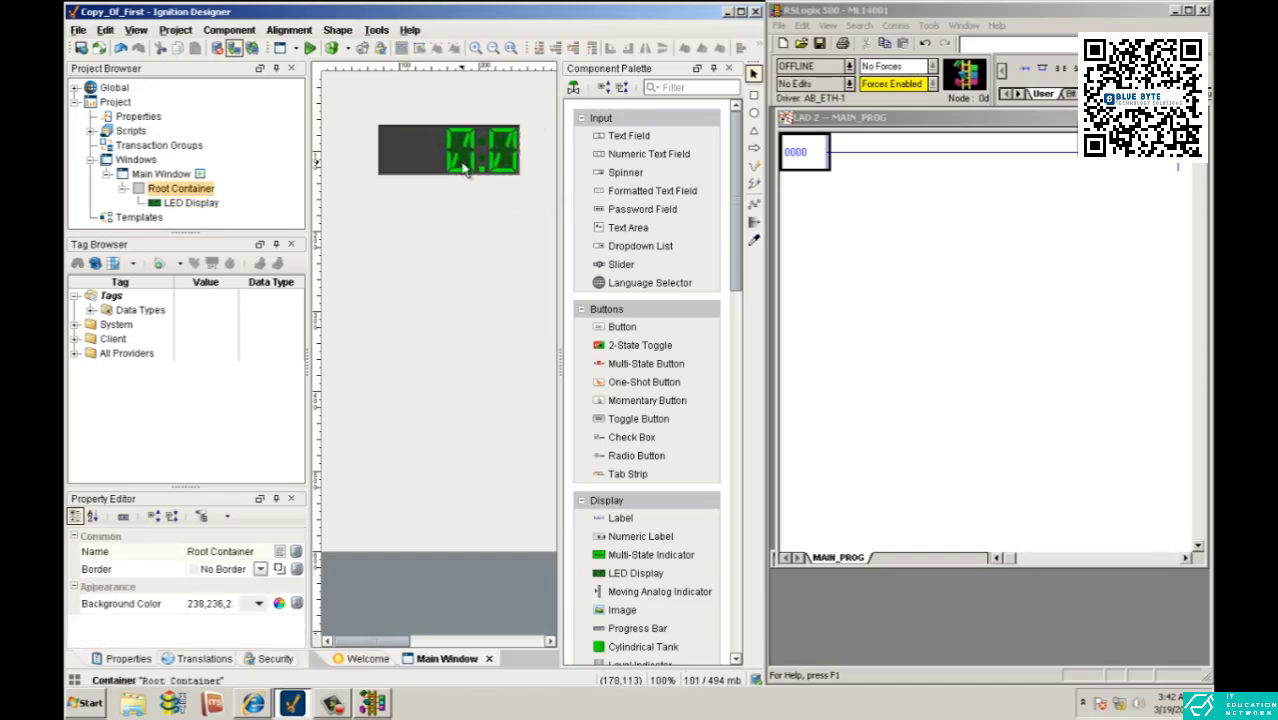
- Create a new OPC tag that uses the Ignition OPC-UA Server and start browsing for its OPC item
{"action": "right_click", "coordinate": [108, 299]}
{"action": "mouse_move", "coordinate": [175, 479]}
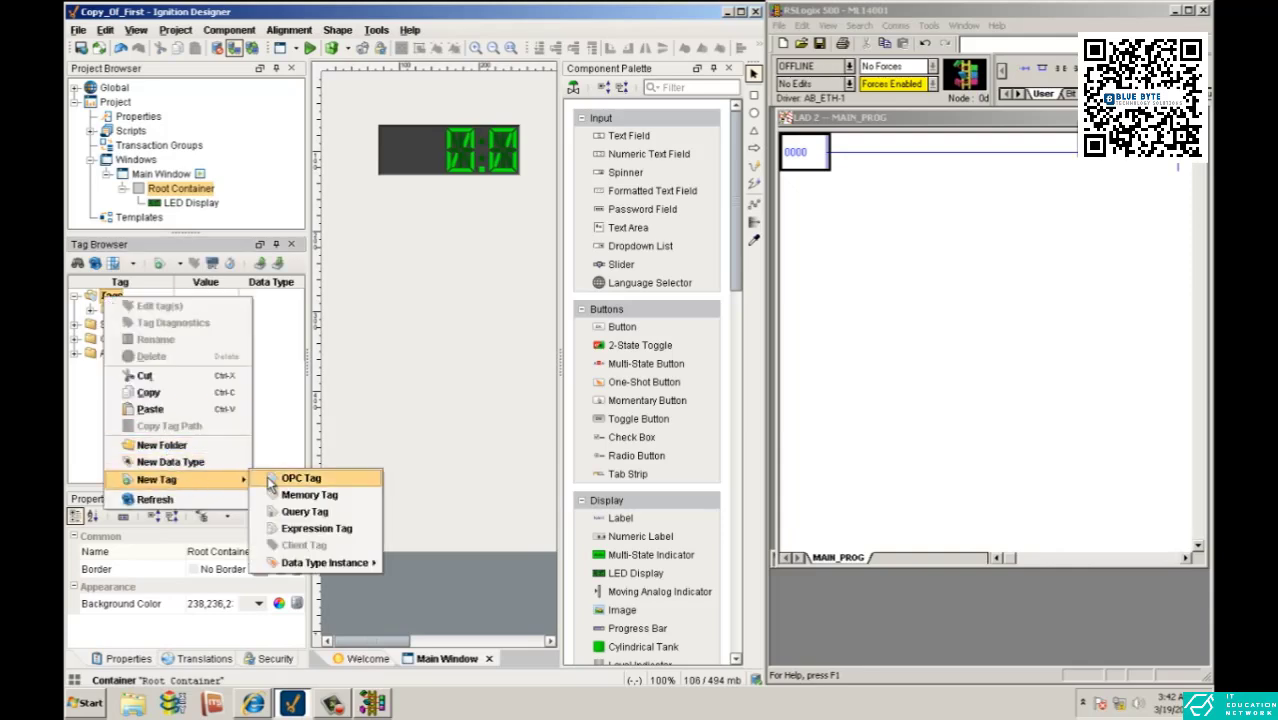
{"action": "left_click", "coordinate": [277, 482]}
{"action": "left_click", "coordinate": [875, 310]}
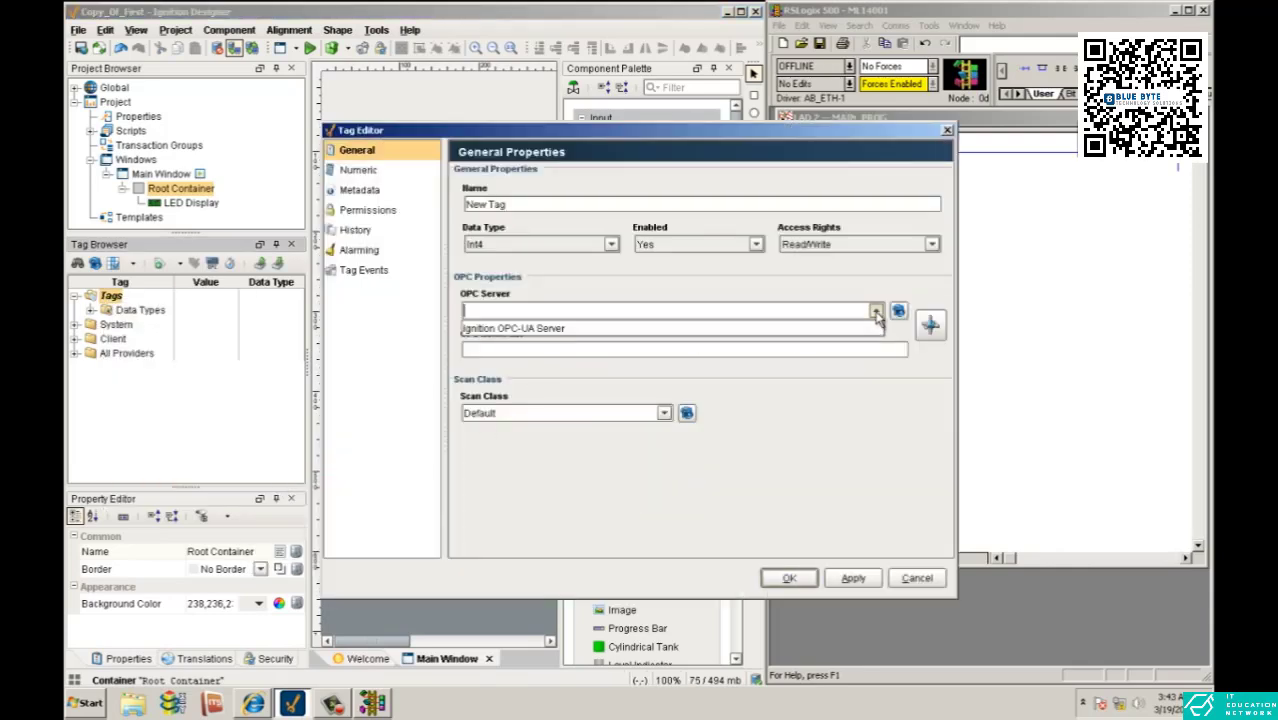
{"action": "left_click", "coordinate": [873, 329]}
{"action": "left_click", "coordinate": [930, 327]}
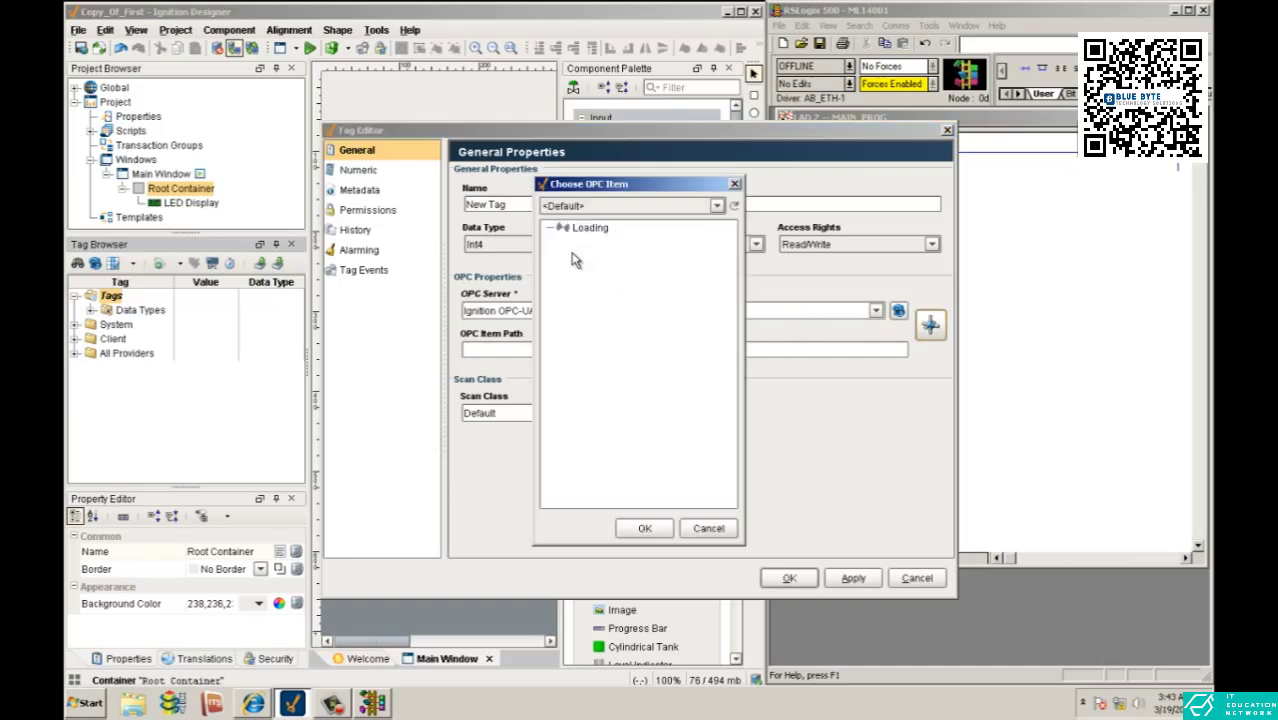
- Assign the N7:0 item from the M1400 device's N7 folder as the tag's OPC item path and save the tag
{"action": "left_click", "coordinate": [548, 228]}
{"action": "left_click", "coordinate": [564, 243]}
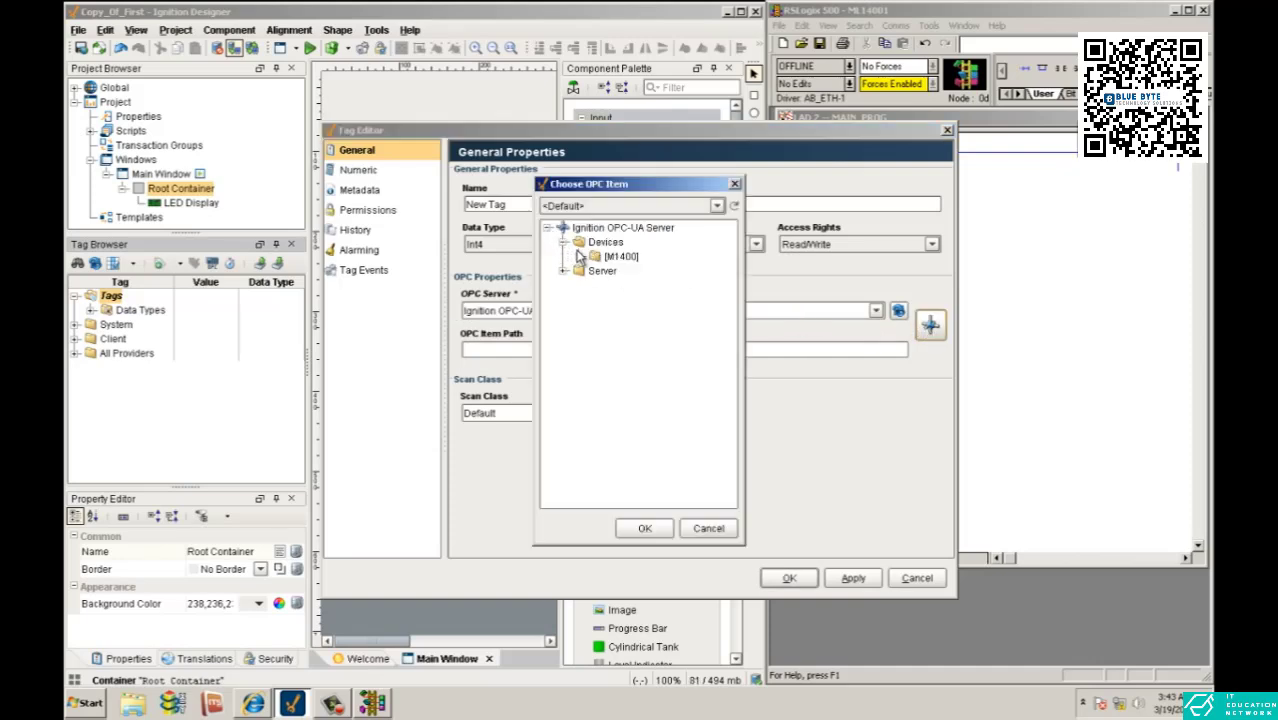
{"action": "left_click", "coordinate": [580, 256]}
{"action": "left_click", "coordinate": [596, 328]}
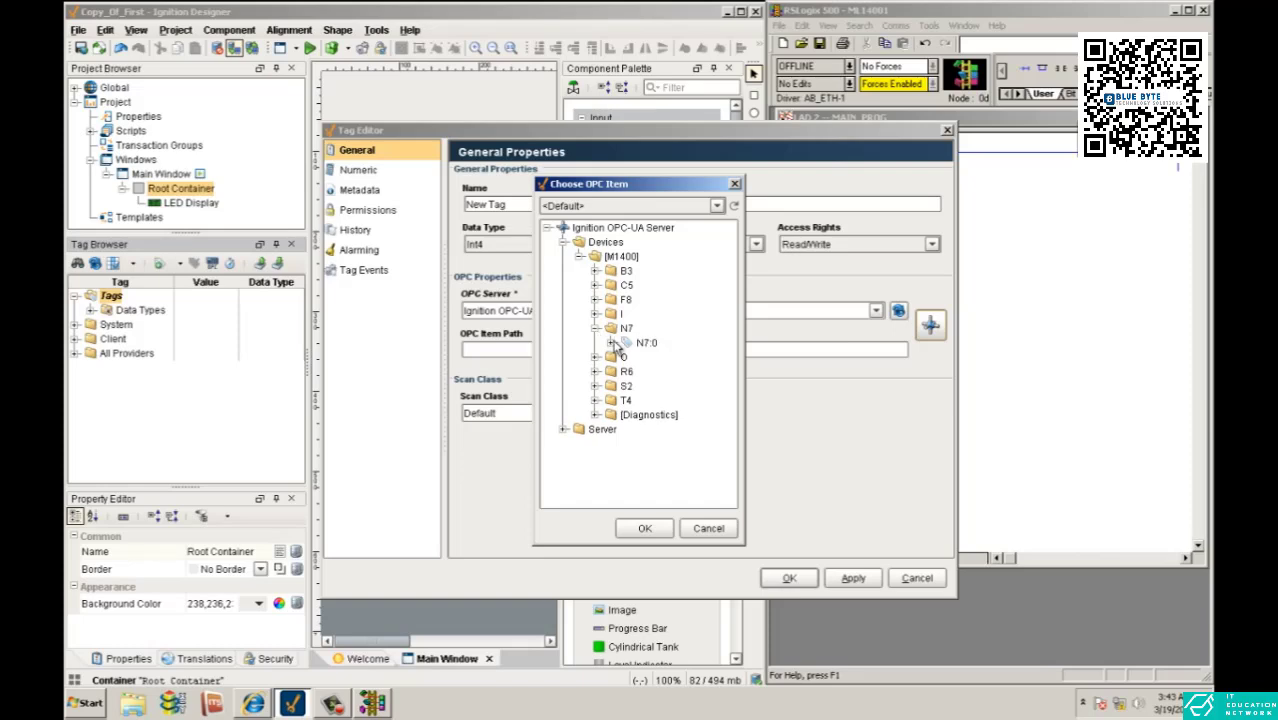
{"action": "left_click", "coordinate": [612, 342]}
{"action": "left_click", "coordinate": [631, 344]}
{"action": "left_click", "coordinate": [645, 528]}
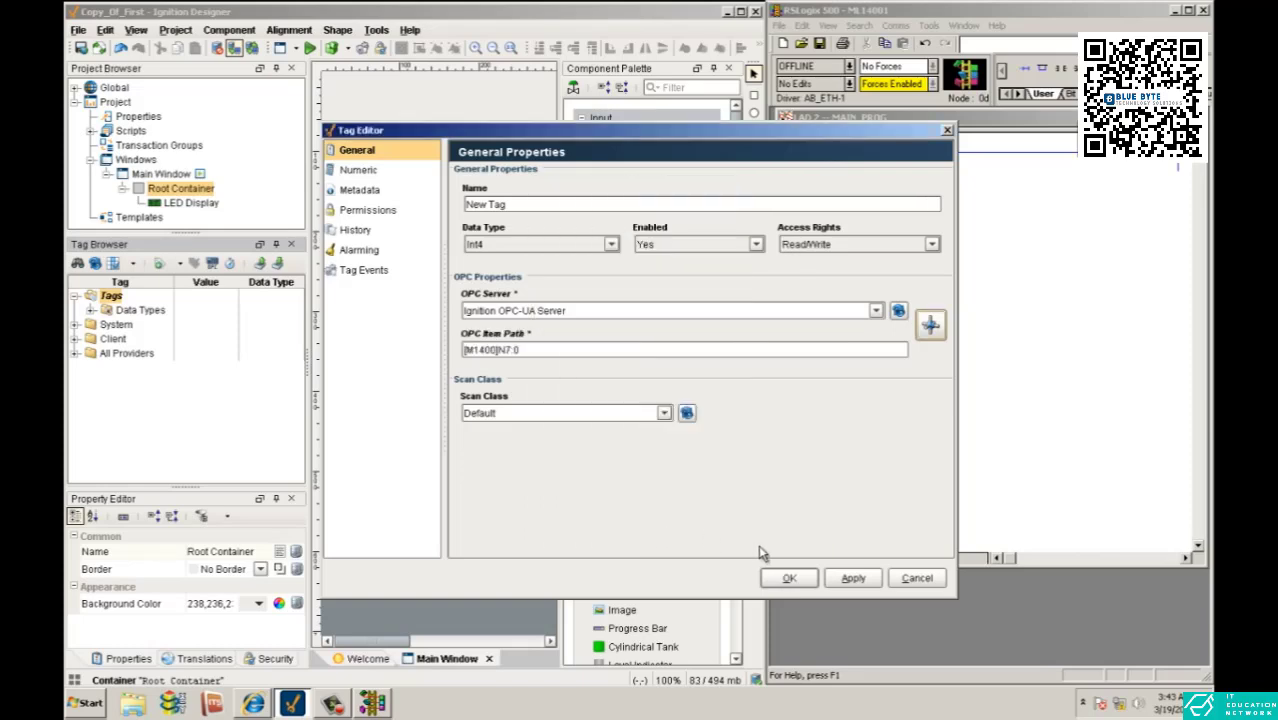
{"action": "left_click", "coordinate": [853, 578]}
{"action": "left_click", "coordinate": [789, 579]}
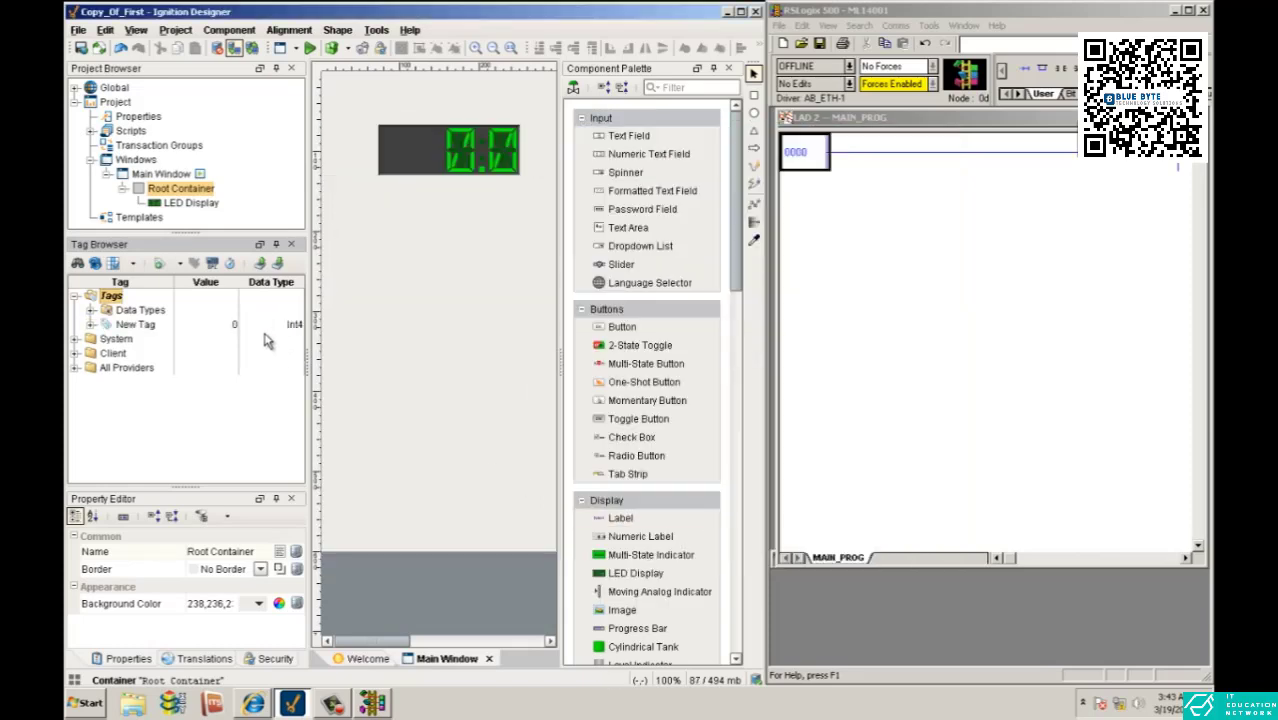
- Switch to RSLogix 500 and go online with the controller, saving the program as ML14001 and creating a new file for the online program
{"action": "left_click", "coordinate": [904, 190]}
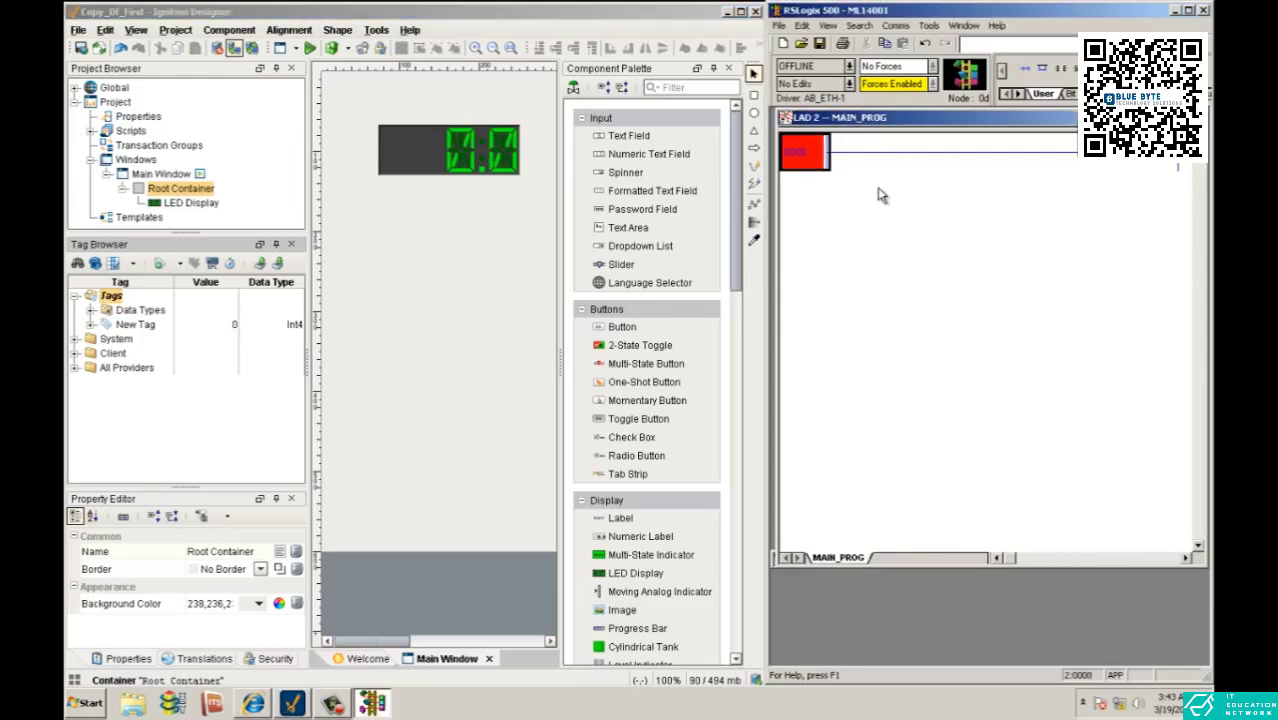
{"action": "left_click", "coordinate": [849, 66]}
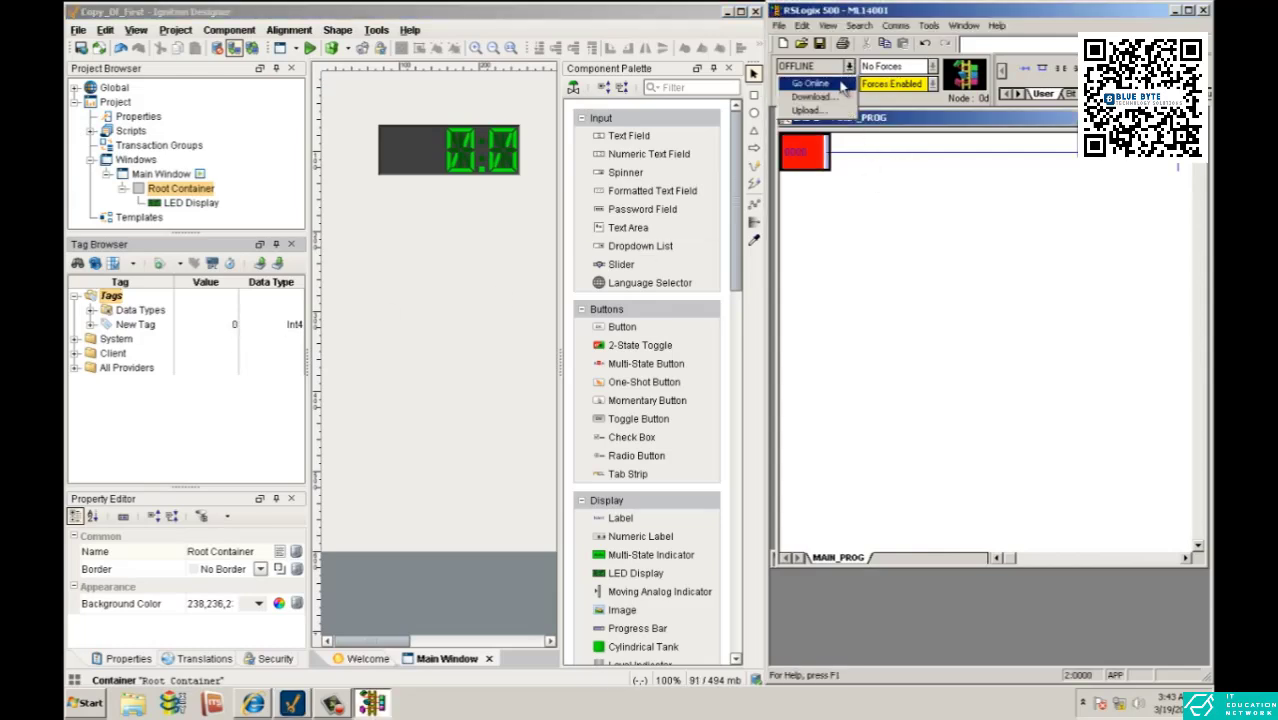
{"action": "left_click", "coordinate": [843, 87]}
{"action": "left_click", "coordinate": [932, 382]}
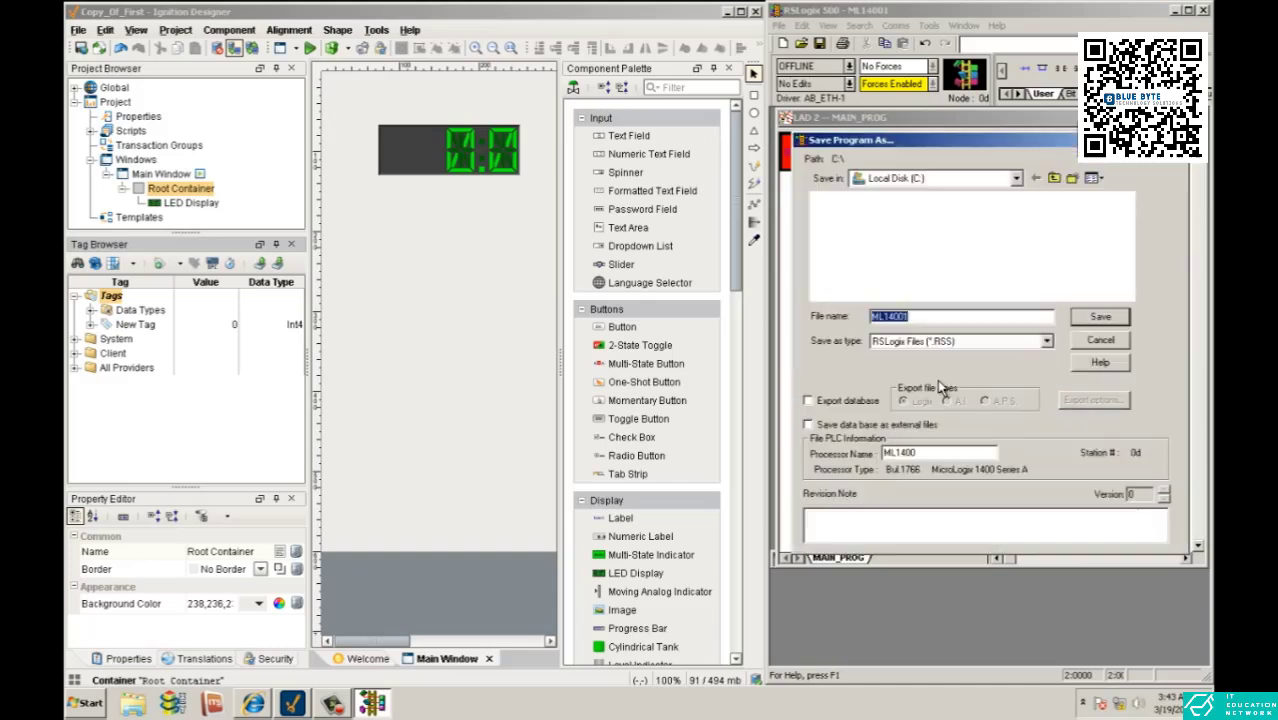
{"action": "left_click", "coordinate": [1098, 318]}
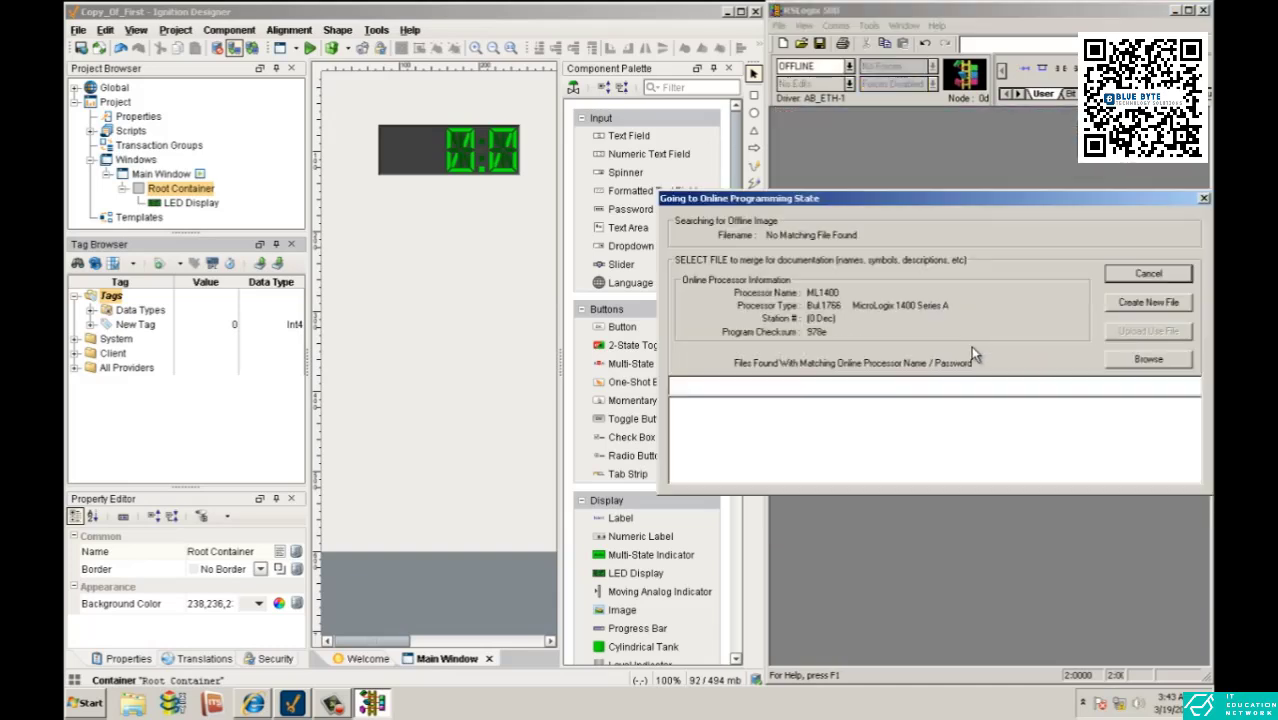
{"action": "left_click", "coordinate": [1142, 308]}
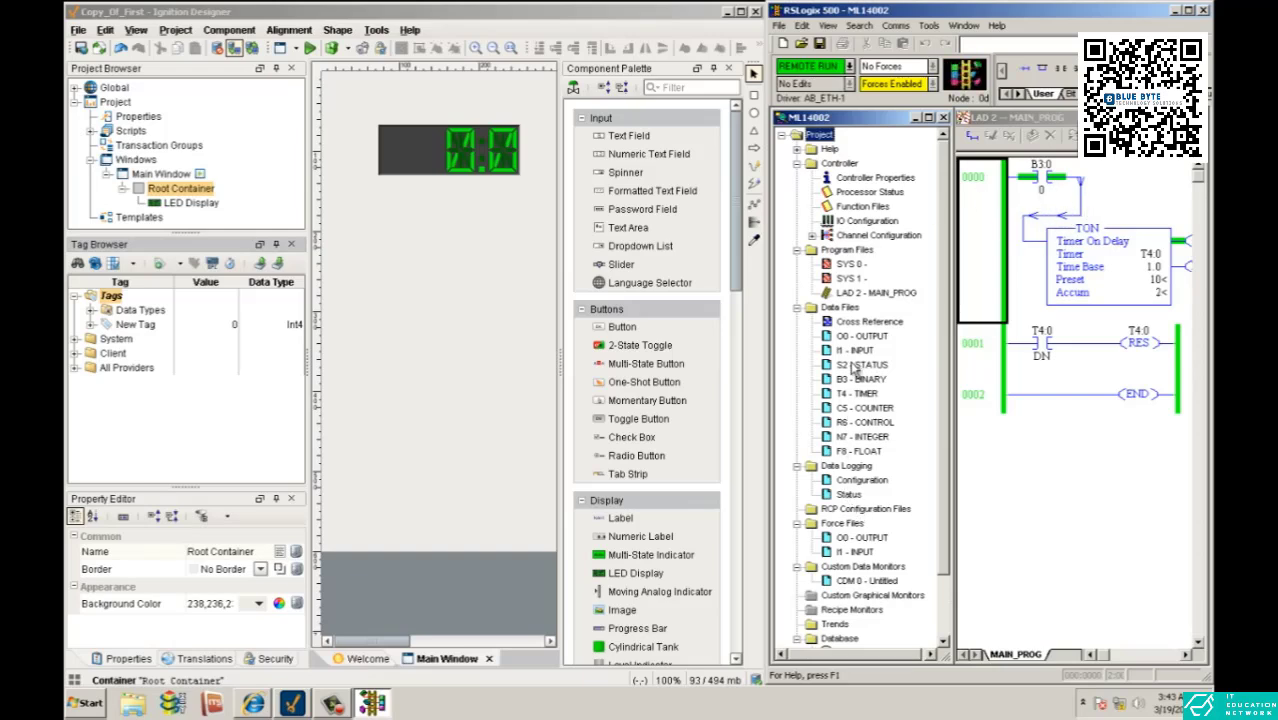
- Bind New Tag to the LED Display in Ignition Designer, and set N7:0 to 52 in the RSLogix N7 integer data file
{"action": "double_click", "coordinate": [845, 439]}
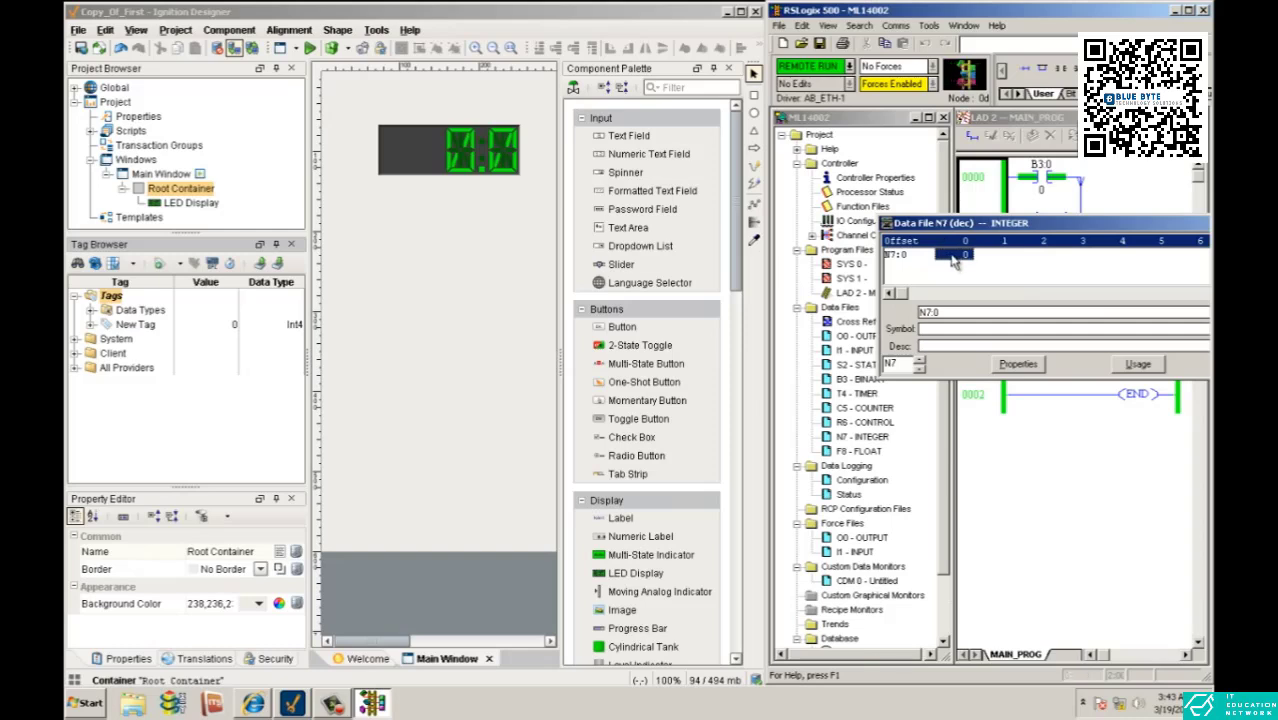
{"action": "left_click_drag", "start_coordinate": [120, 328], "coordinate": [480, 172]}
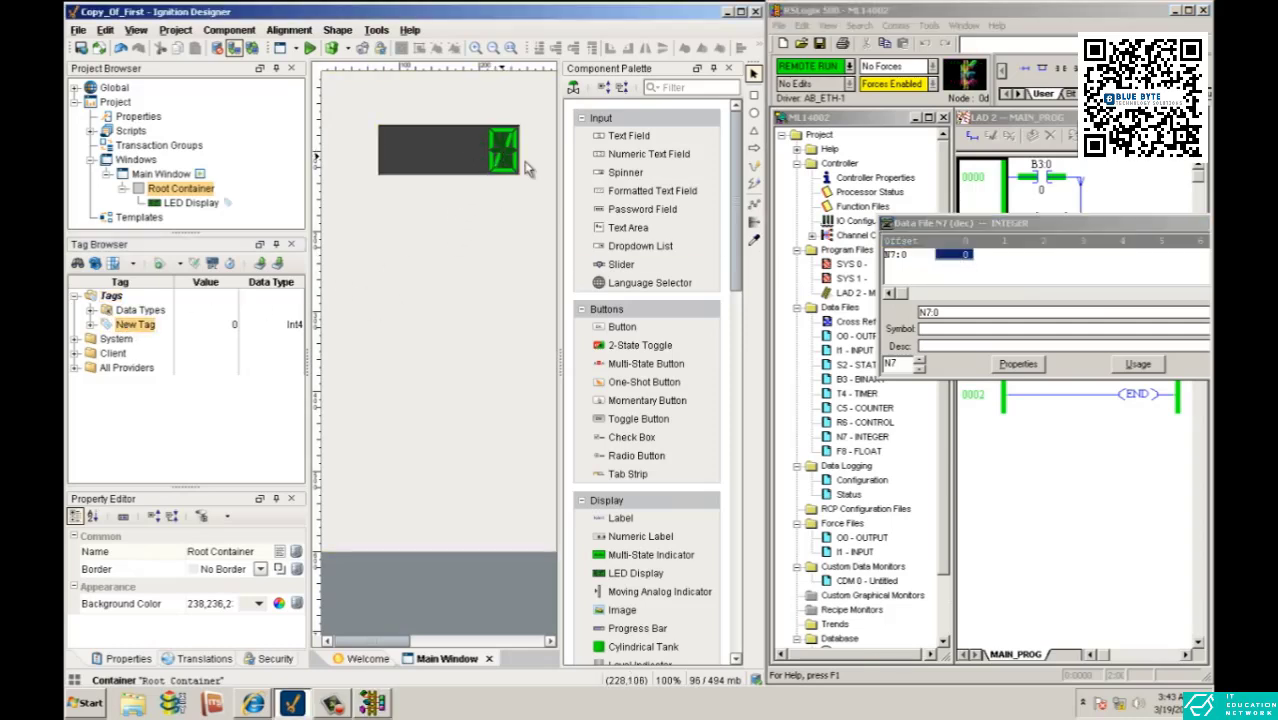
{"action": "left_click", "coordinate": [960, 258]}
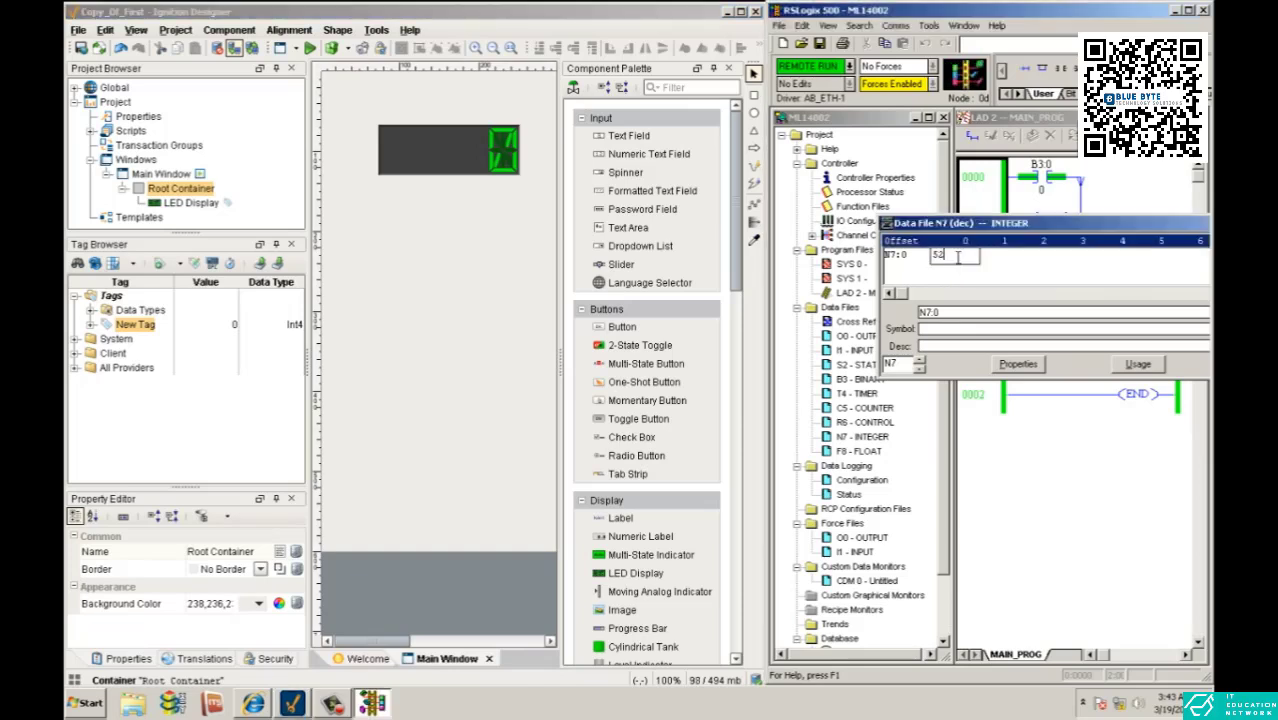
{"action": "key", "text": "Return"}
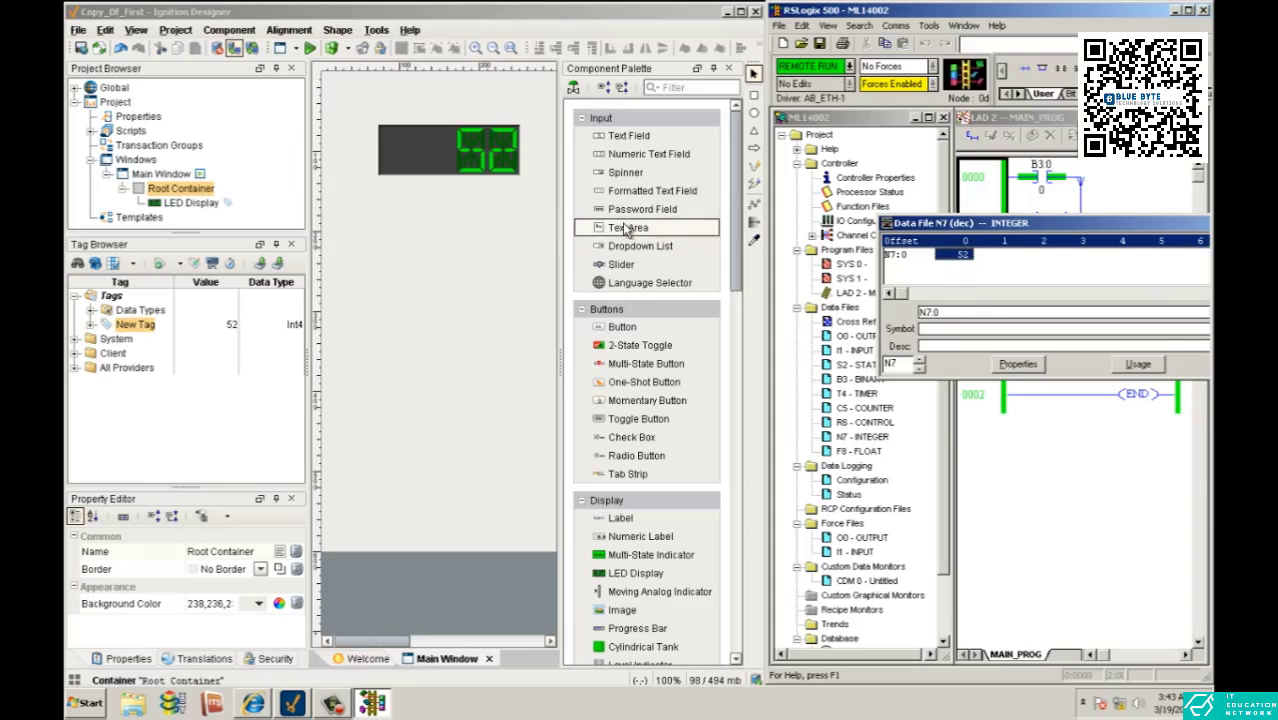
- In Ignition Designer, set the LED Display's LED Unlit color to black
{"action": "left_click", "coordinate": [490, 165]}
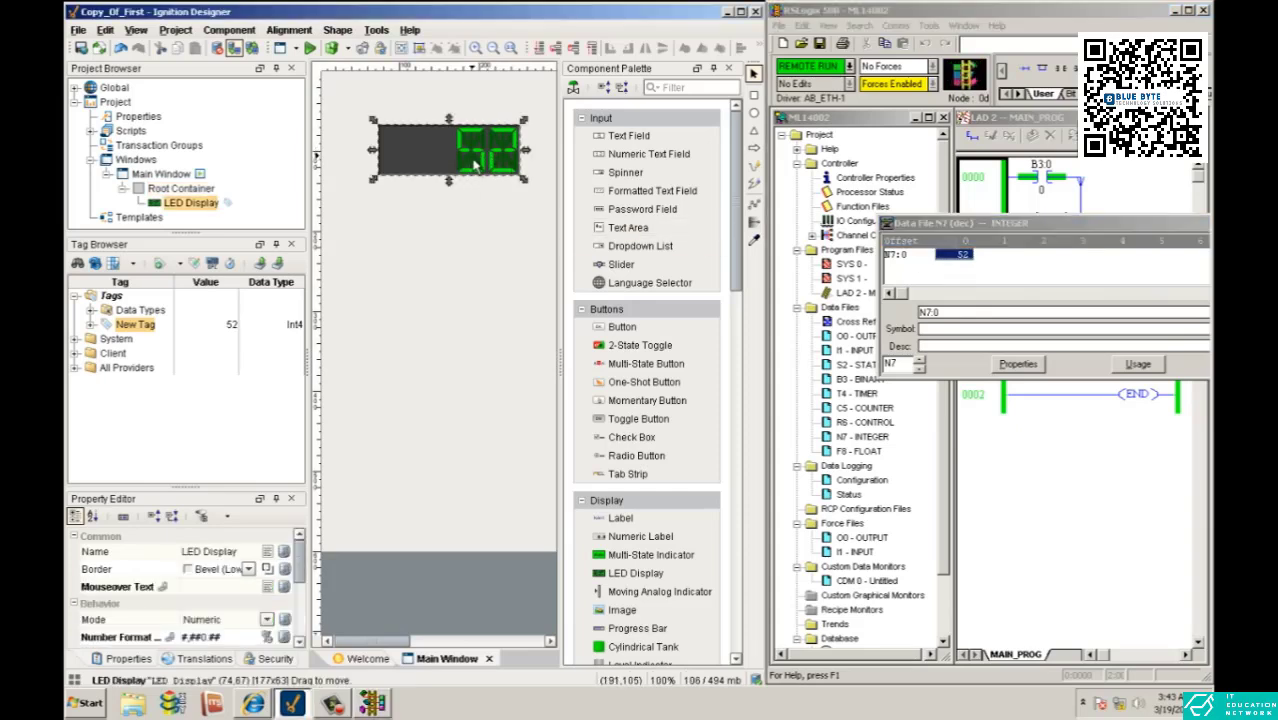
{"action": "left_click_drag", "start_coordinate": [299, 563], "coordinate": [306, 626]}
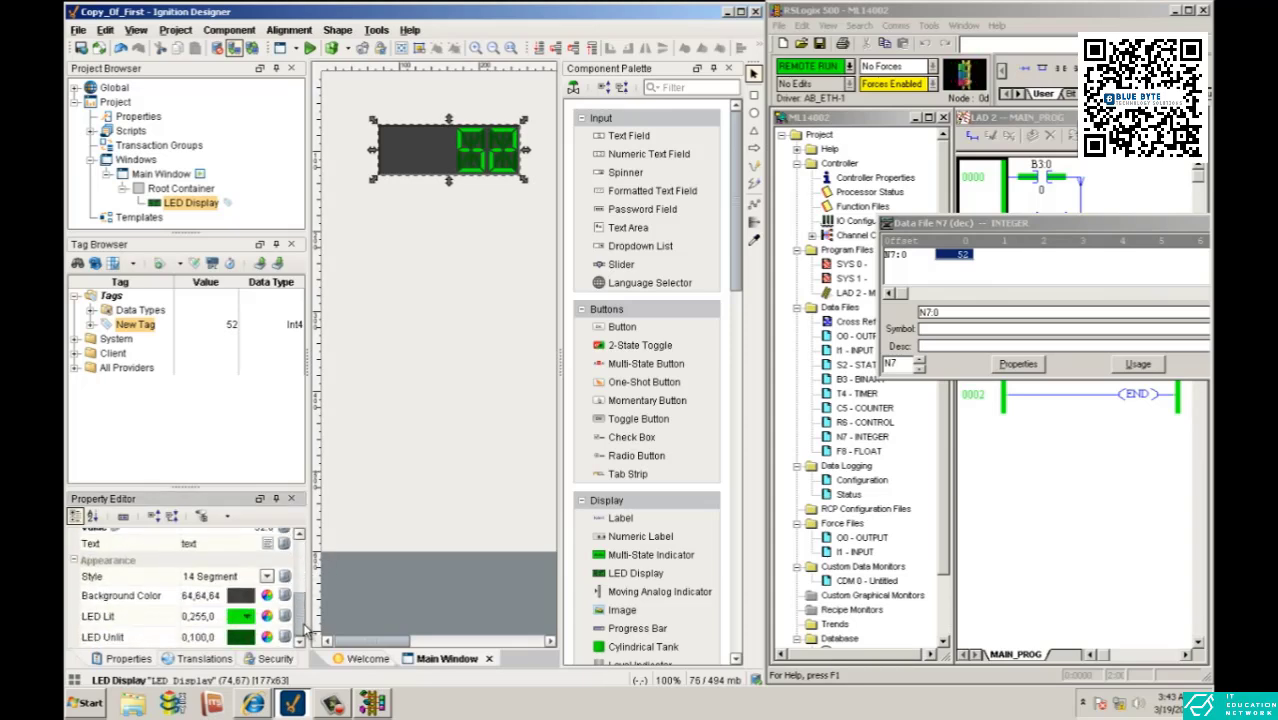
{"action": "left_click", "coordinate": [252, 641]}
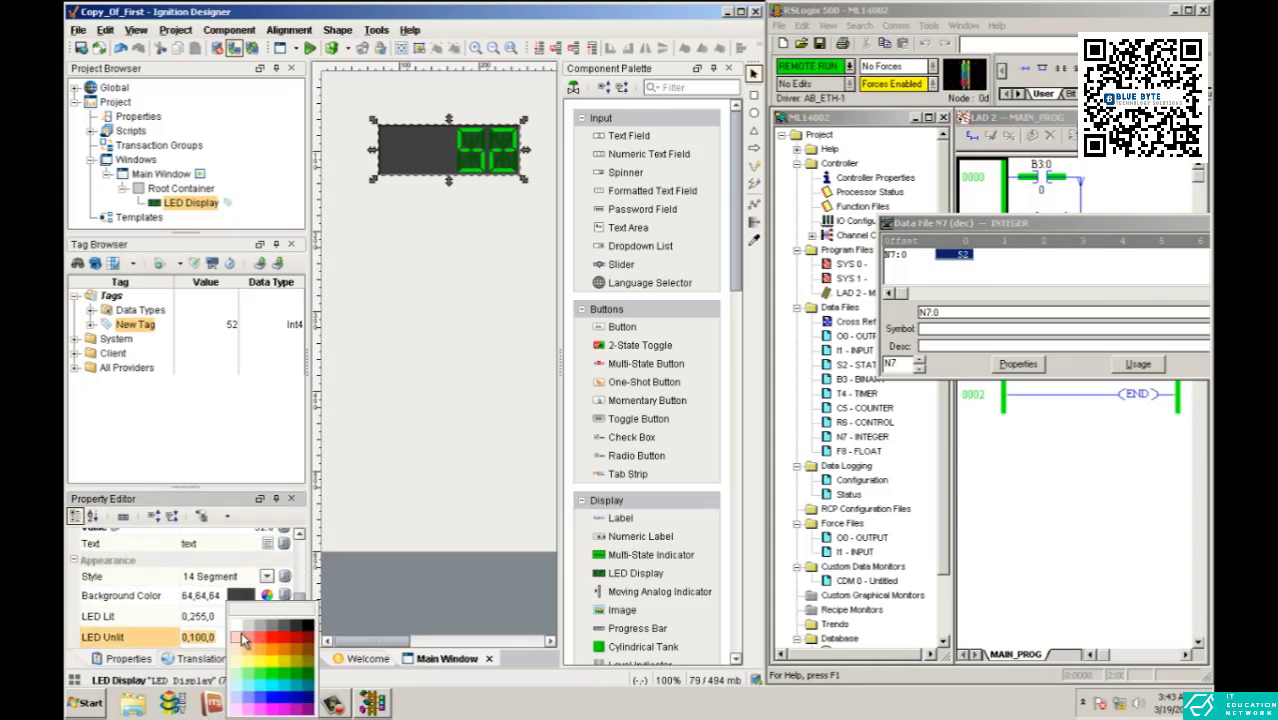
{"action": "left_click", "coordinate": [312, 630]}
{"action": "left_click", "coordinate": [470, 380]}
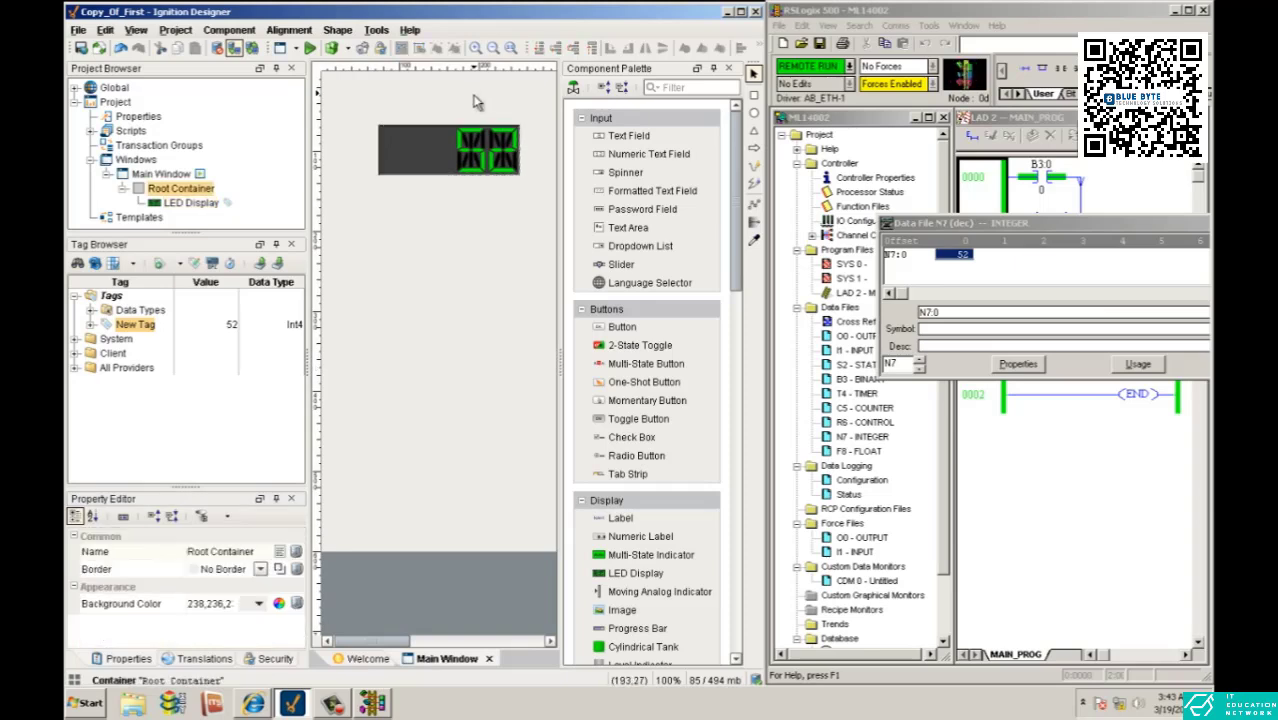
{"action": "left_click", "coordinate": [262, 606]}
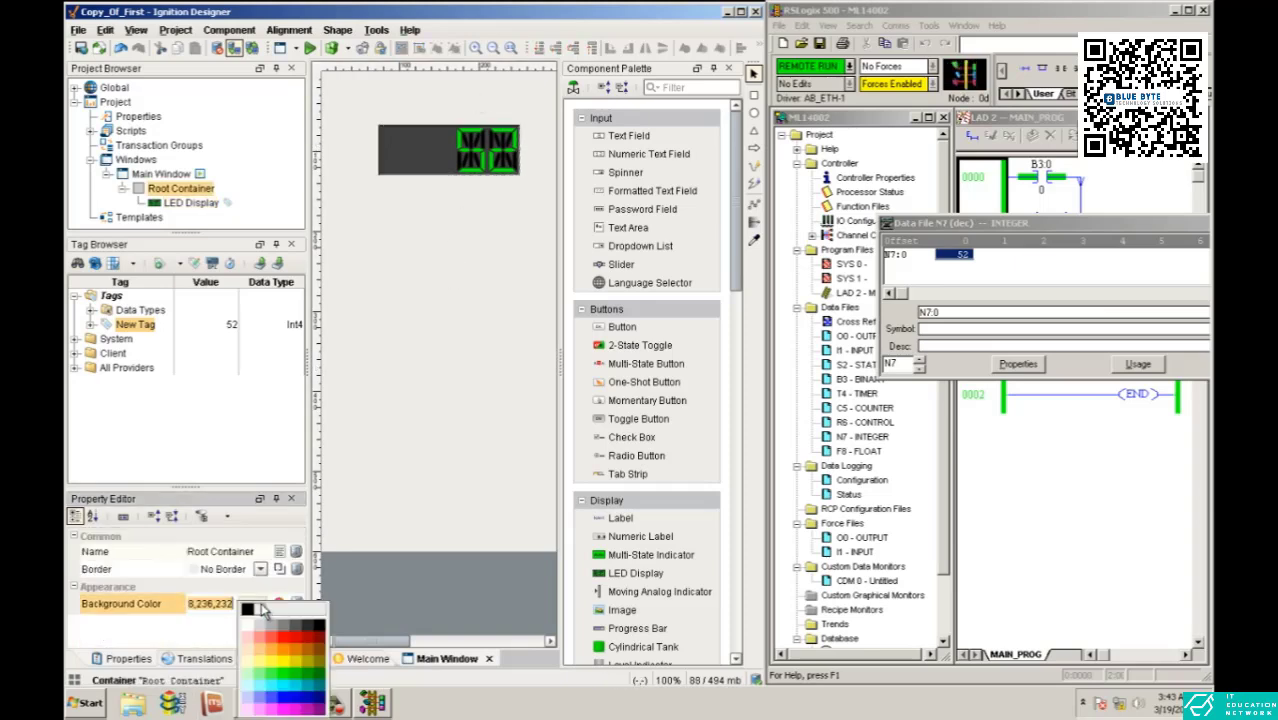
{"action": "left_click", "coordinate": [428, 558]}
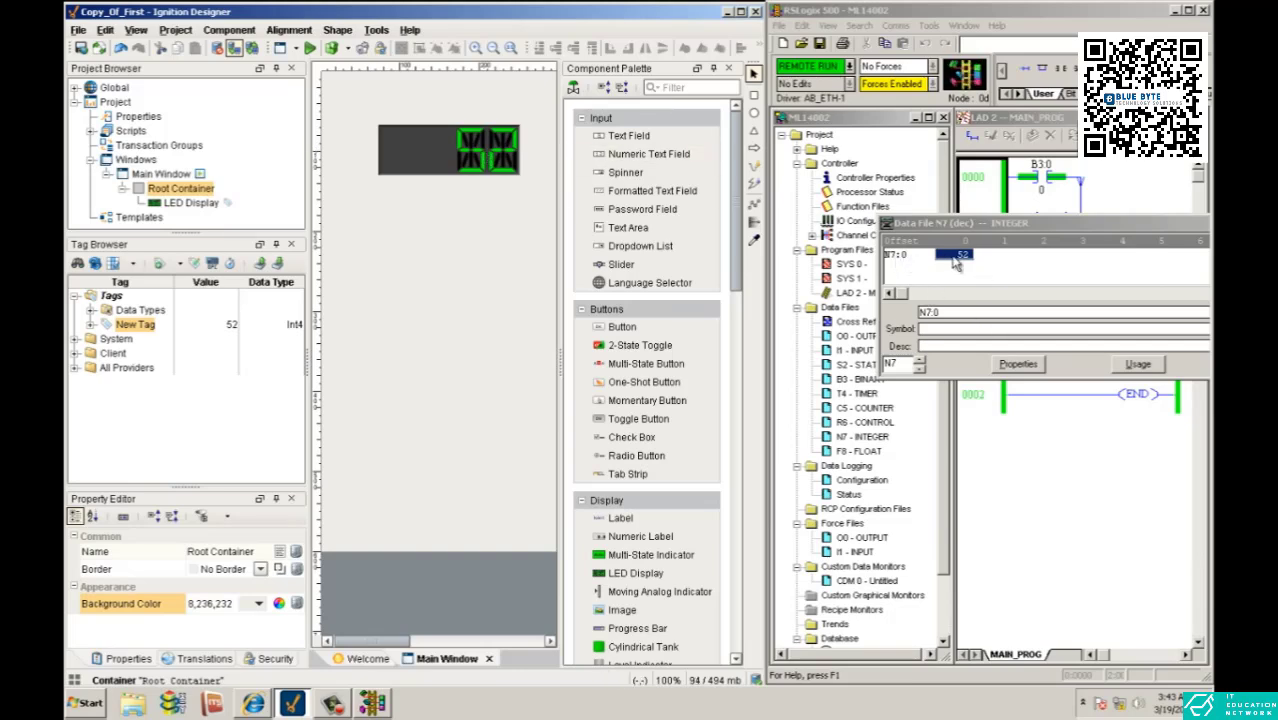
- In RSLogix, close the N7 data file and clear the project tree away so the MAIN_PROG ladder fills the workspace
{"action": "left_click", "coordinate": [978, 240]}
{"action": "left_click_drag", "start_coordinate": [1052, 227], "coordinate": [875, 227]}
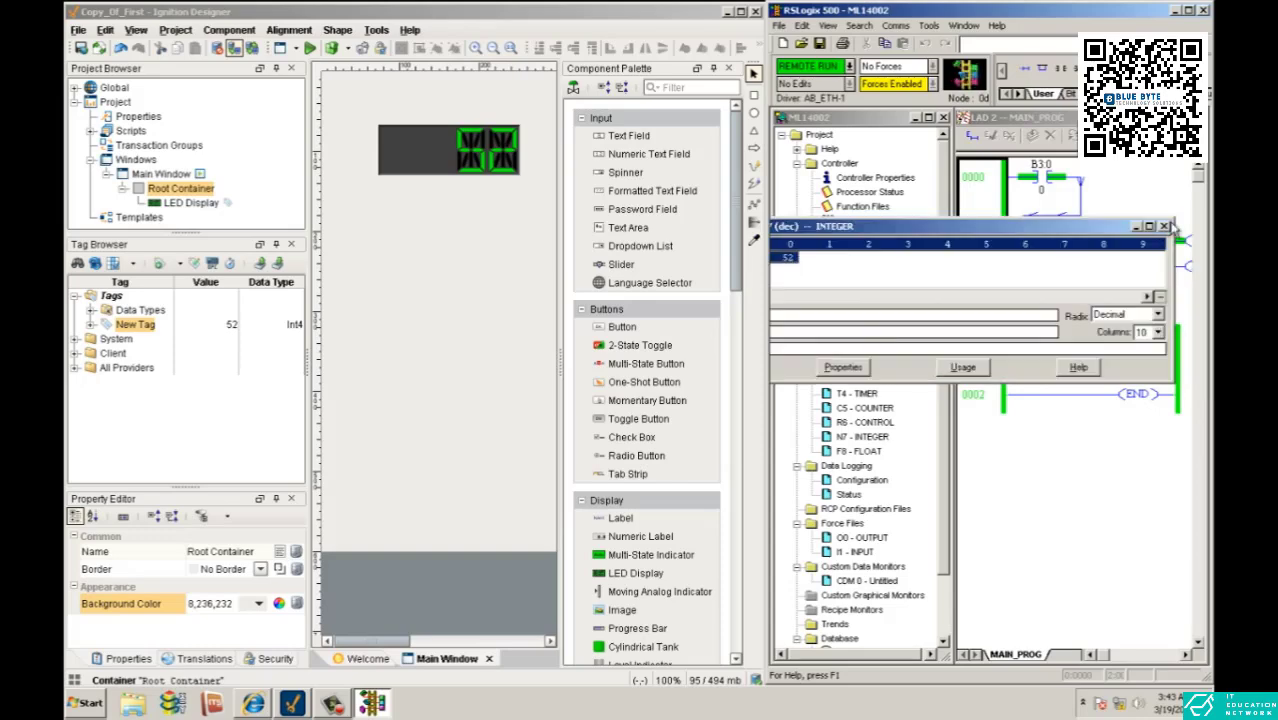
{"action": "left_click", "coordinate": [1165, 224]}
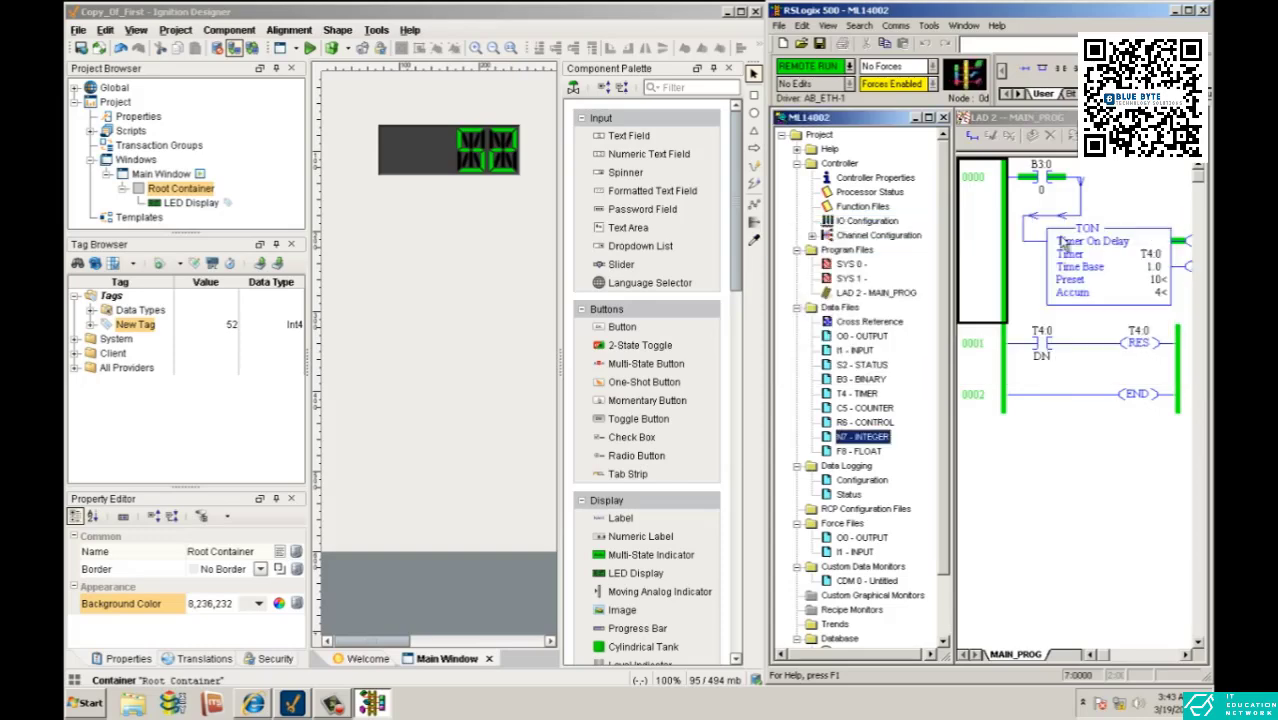
{"action": "left_click", "coordinate": [914, 118]}
{"action": "left_click_drag", "start_coordinate": [954, 151], "coordinate": [777, 160]}
- Examine the T4:0 timer's preset, its DN contact and the RES instruction in the MAIN_PROG ladder
{"action": "left_click", "coordinate": [1090, 218]}
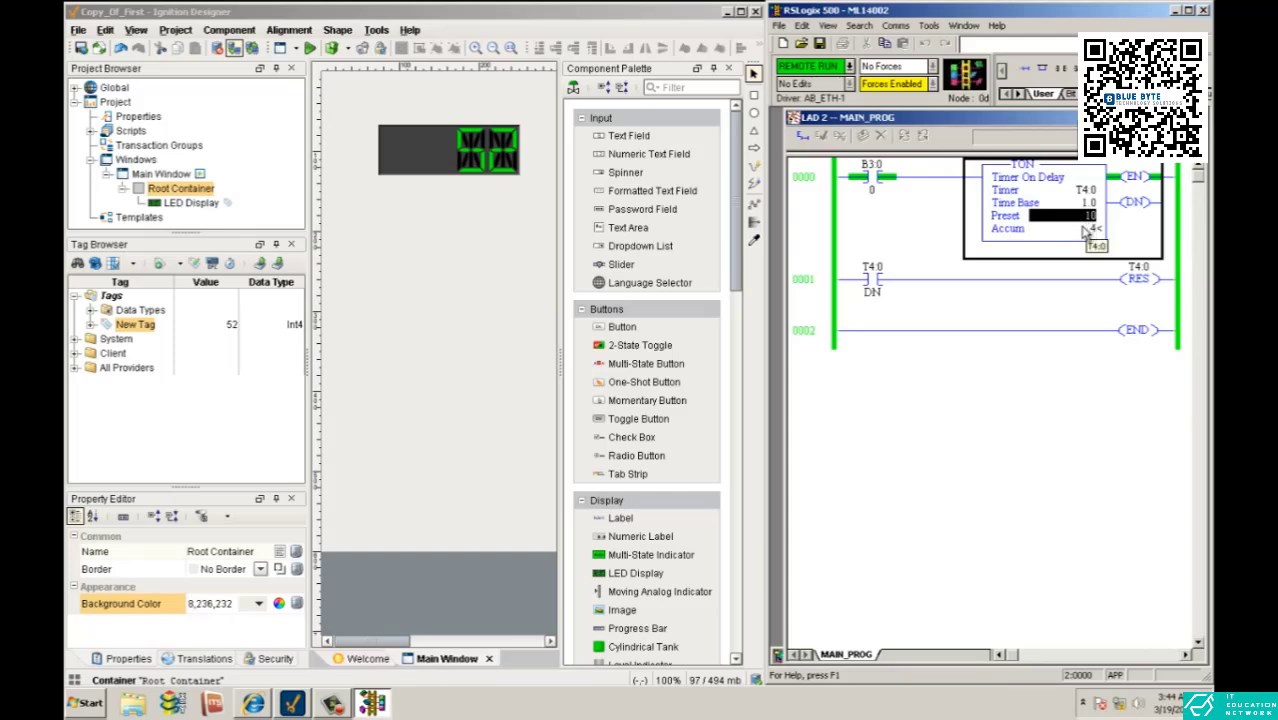
{"action": "key", "text": "Down"}
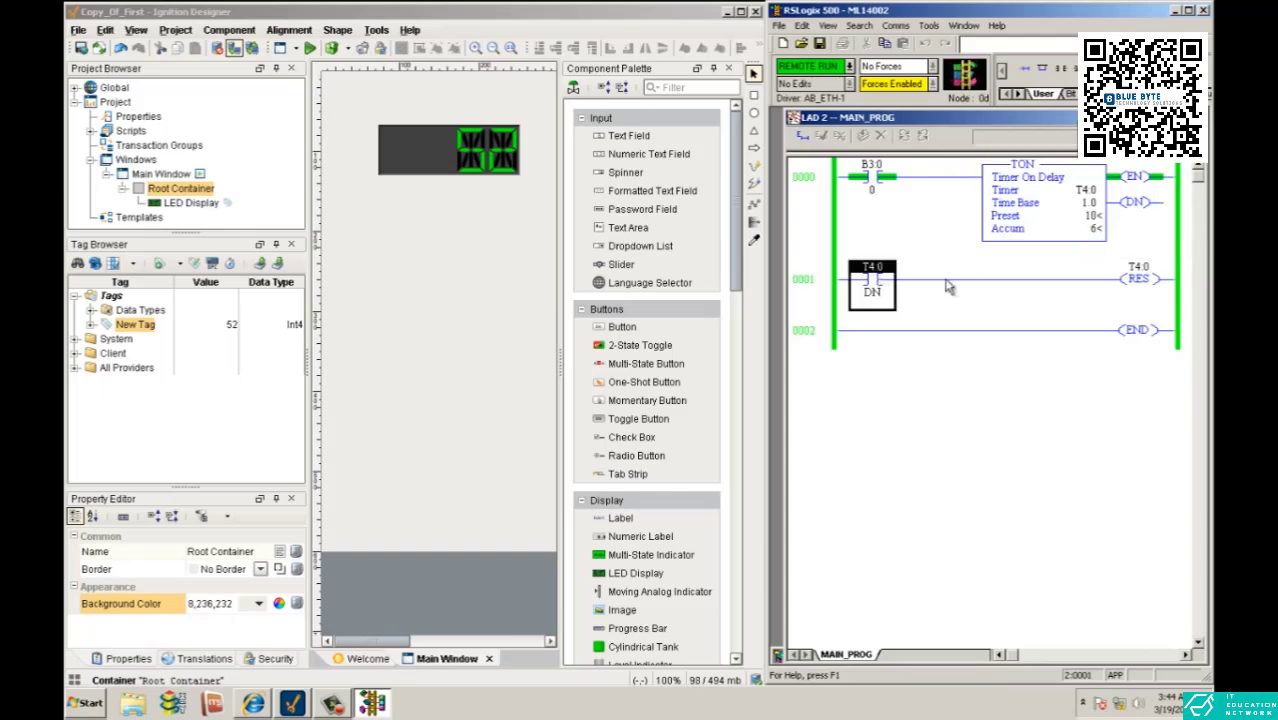
{"action": "key", "text": "Right"}
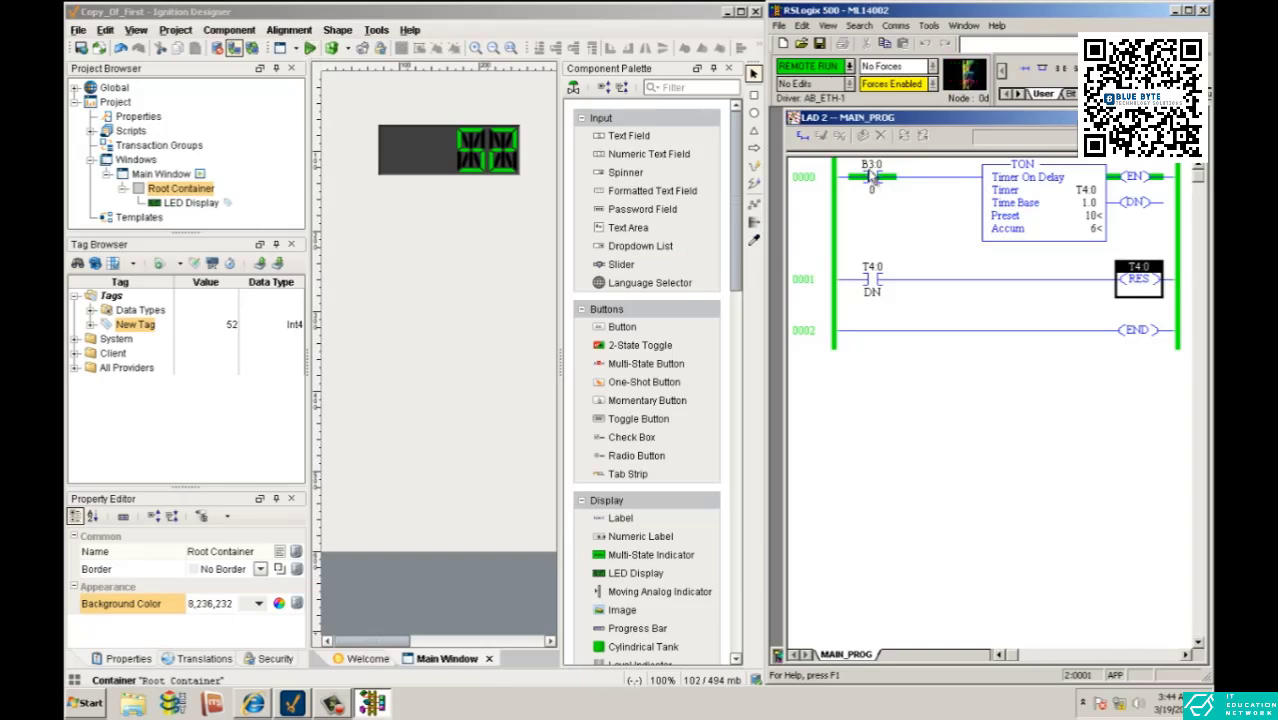
- In Ignition Designer, add a 2-State Toggle to the Main Window directly below the LED Display
{"action": "left_click_drag", "start_coordinate": [640, 345], "coordinate": [440, 204]}
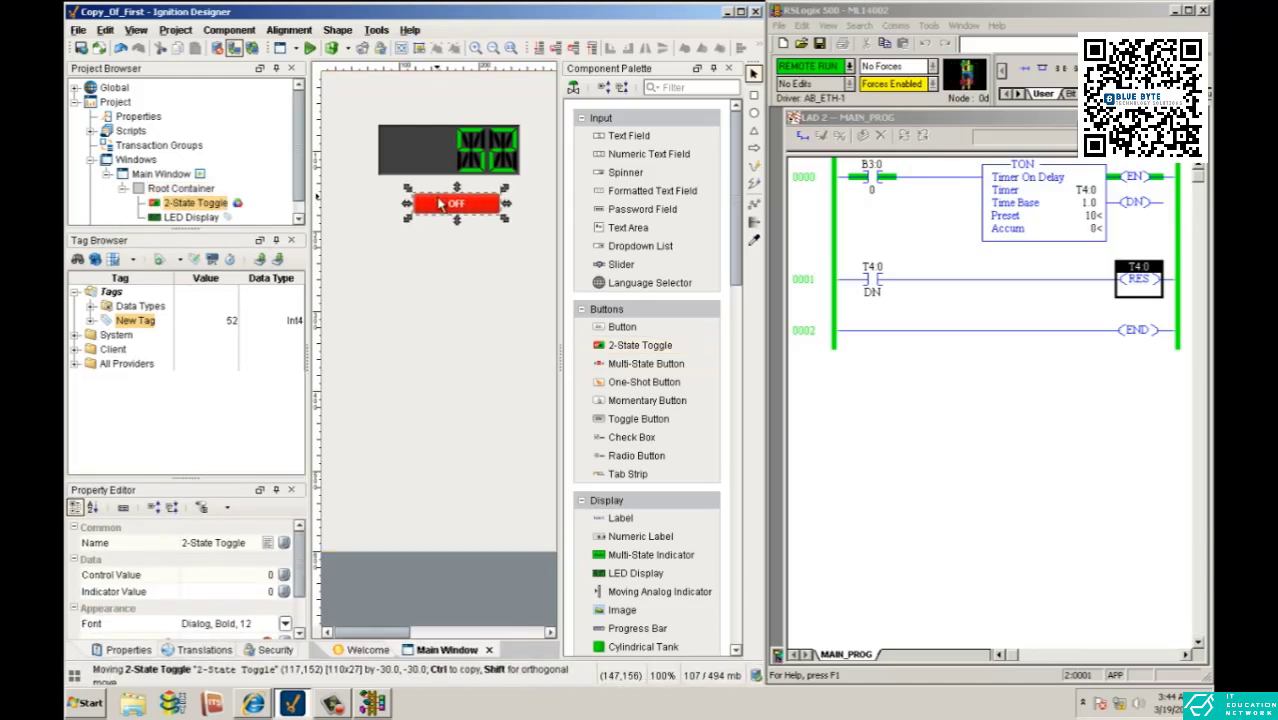
{"action": "left_click", "coordinate": [446, 222]}
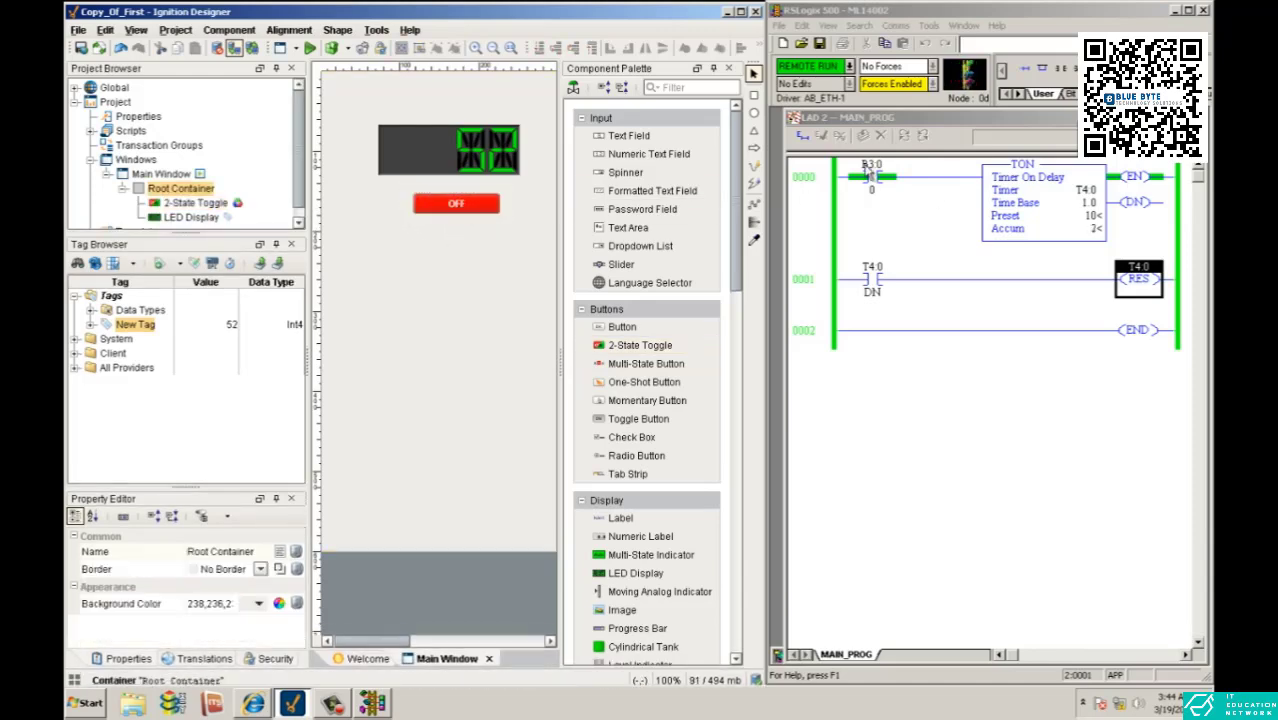
- Start a new OPC tag under Tags and set its OPC server to Ignition OPC-UA Server
{"action": "right_click", "coordinate": [111, 296]}
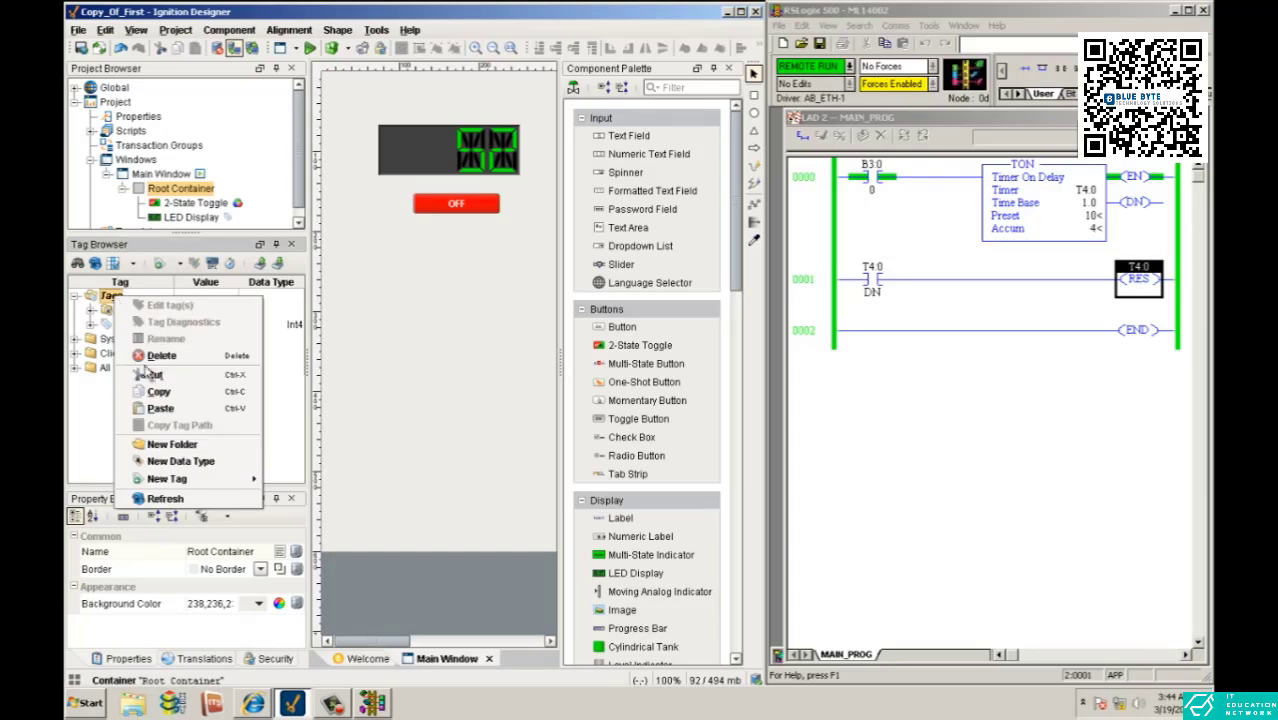
{"action": "mouse_move", "coordinate": [222, 484]}
{"action": "left_click", "coordinate": [300, 477]}
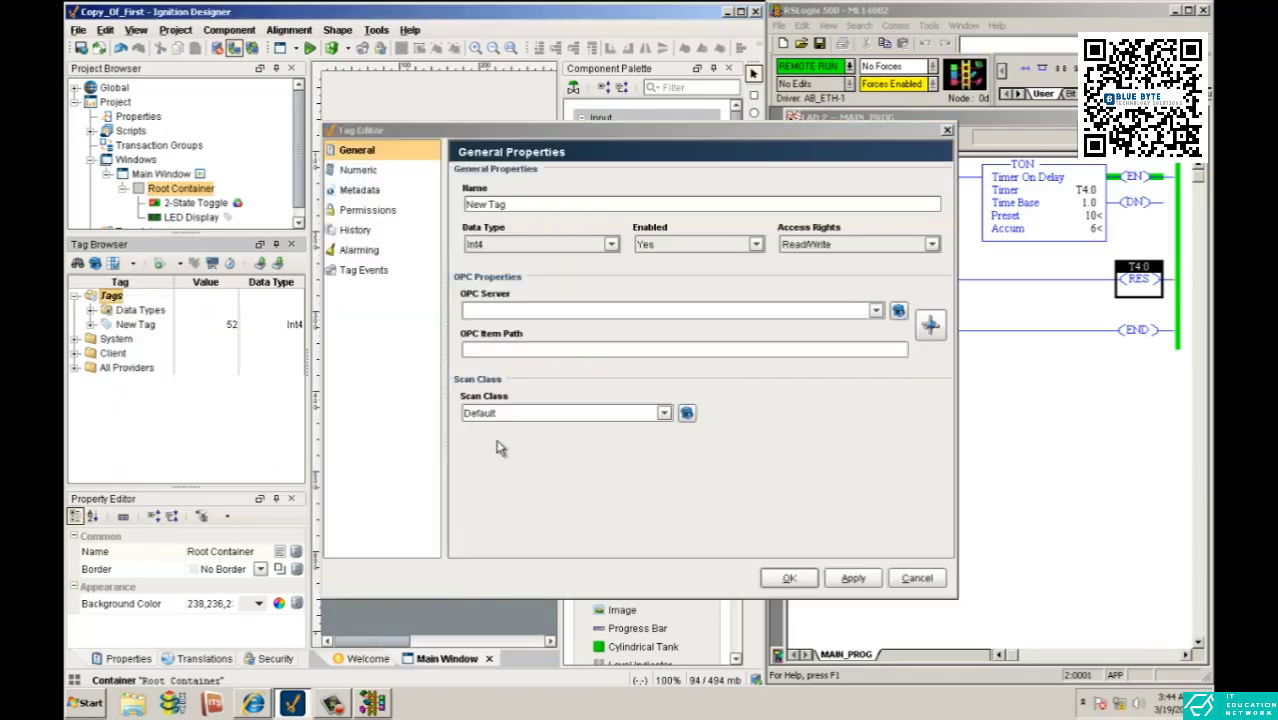
{"action": "left_click", "coordinate": [874, 312]}
{"action": "left_click", "coordinate": [872, 328]}
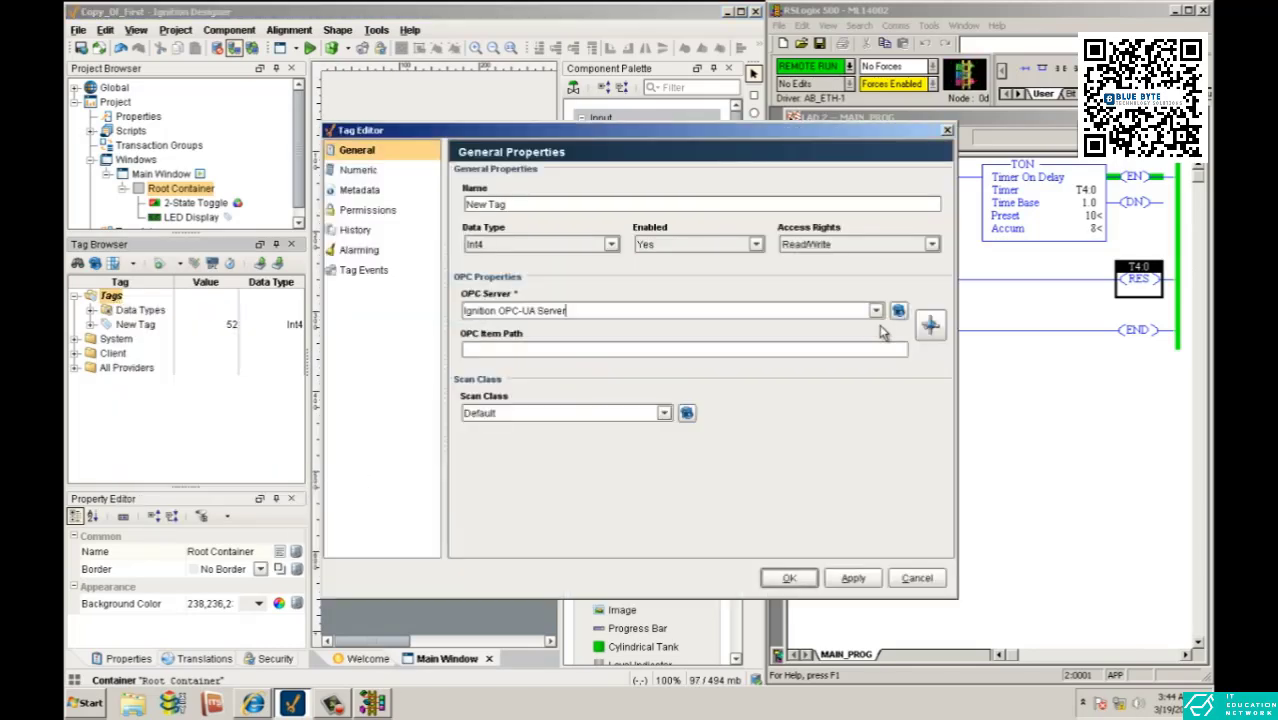
- Browse the M1400 device's B3 file and assign bit B3:0/0 as the new tag's OPC item path
{"action": "left_click", "coordinate": [930, 324]}
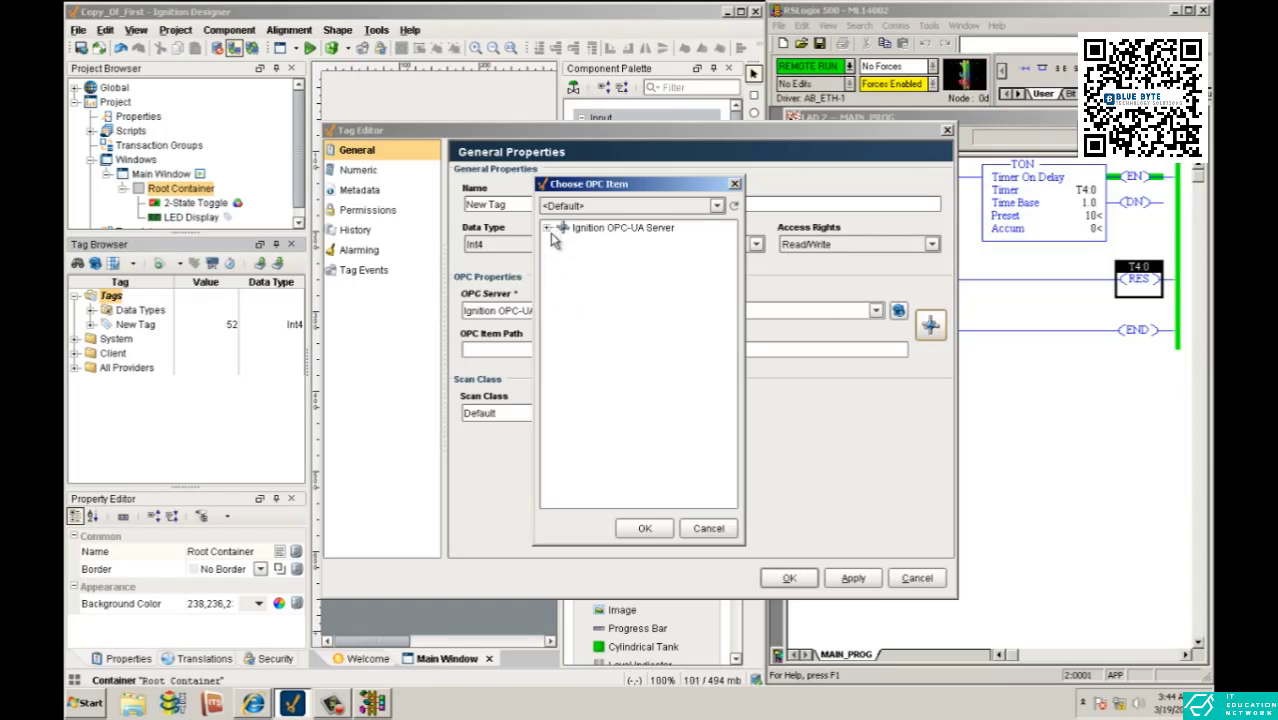
{"action": "left_click", "coordinate": [548, 228]}
{"action": "left_click", "coordinate": [564, 243]}
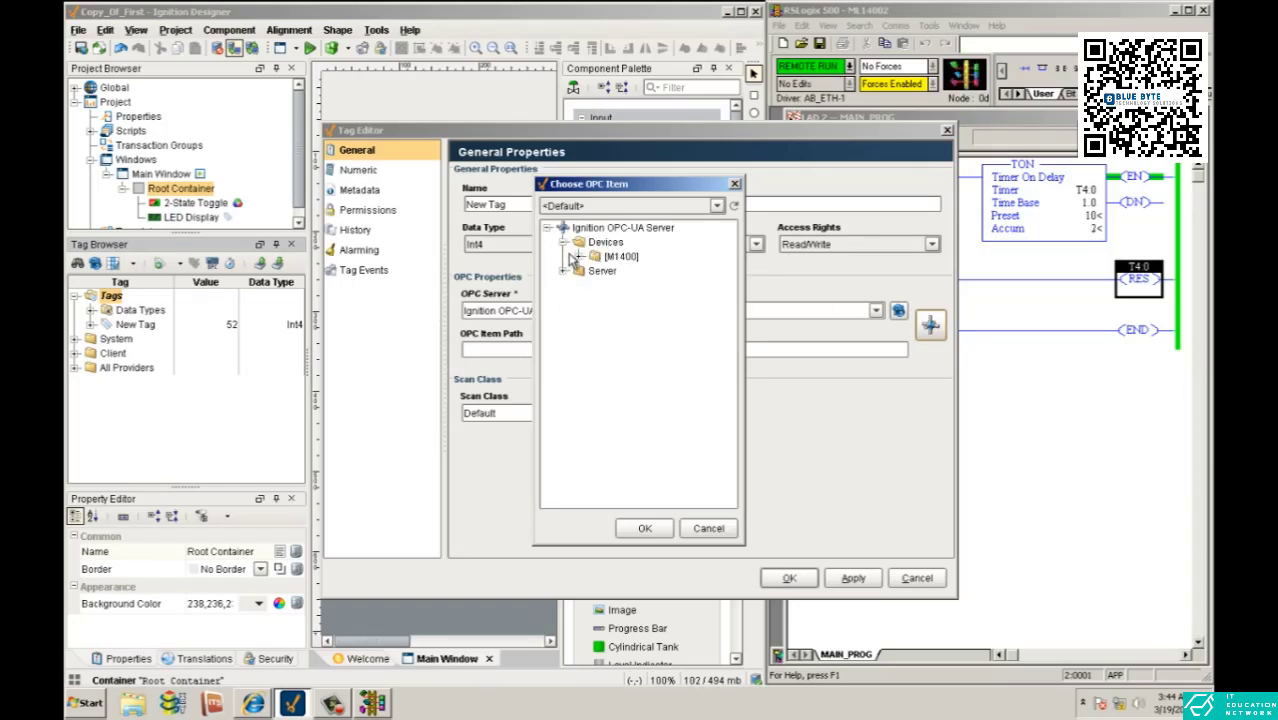
{"action": "left_click", "coordinate": [580, 257]}
{"action": "left_click", "coordinate": [596, 271]}
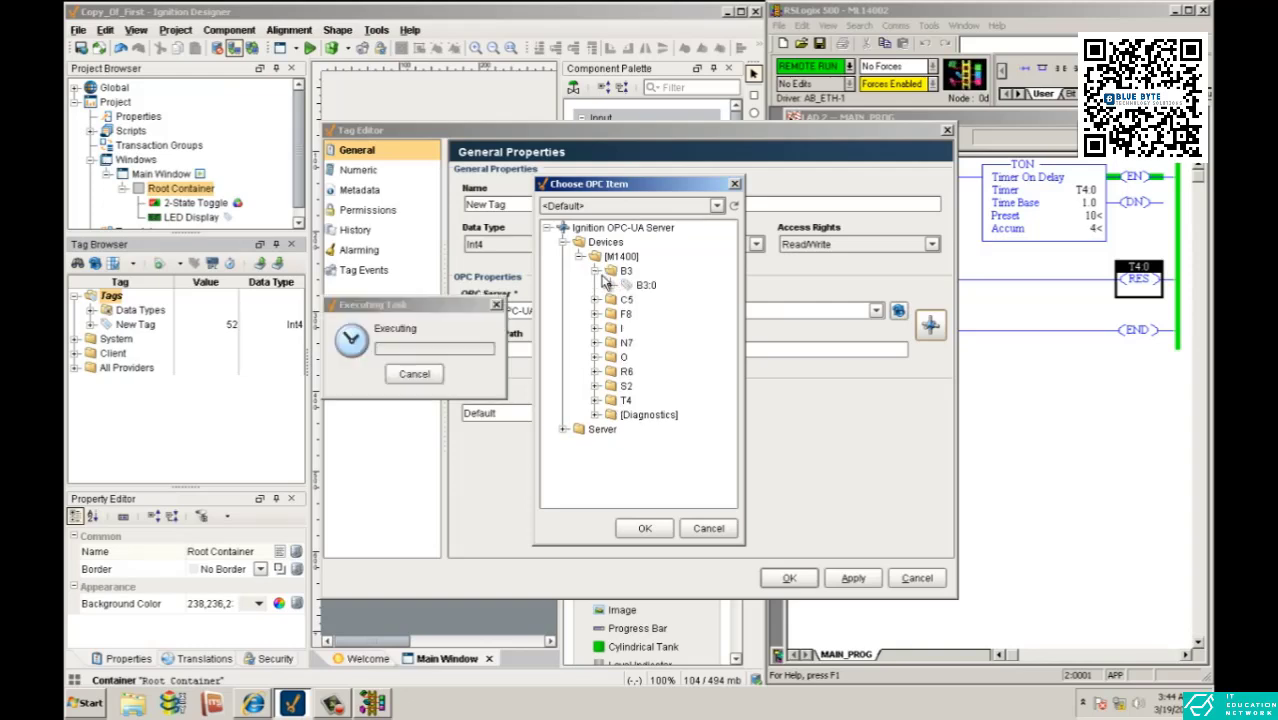
{"action": "left_click", "coordinate": [612, 286]}
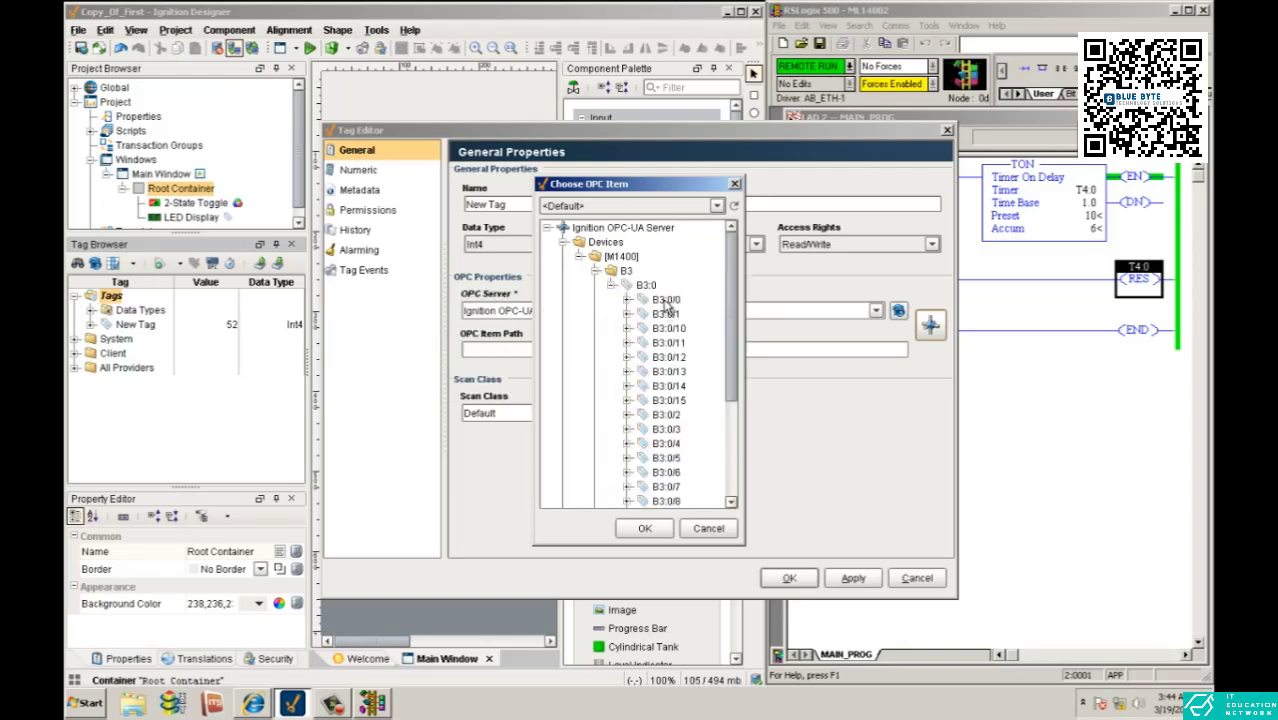
{"action": "left_click", "coordinate": [667, 300]}
{"action": "left_click", "coordinate": [645, 528]}
- Name the B3:0/0 tag Start and save it
{"action": "left_click", "coordinate": [849, 578]}
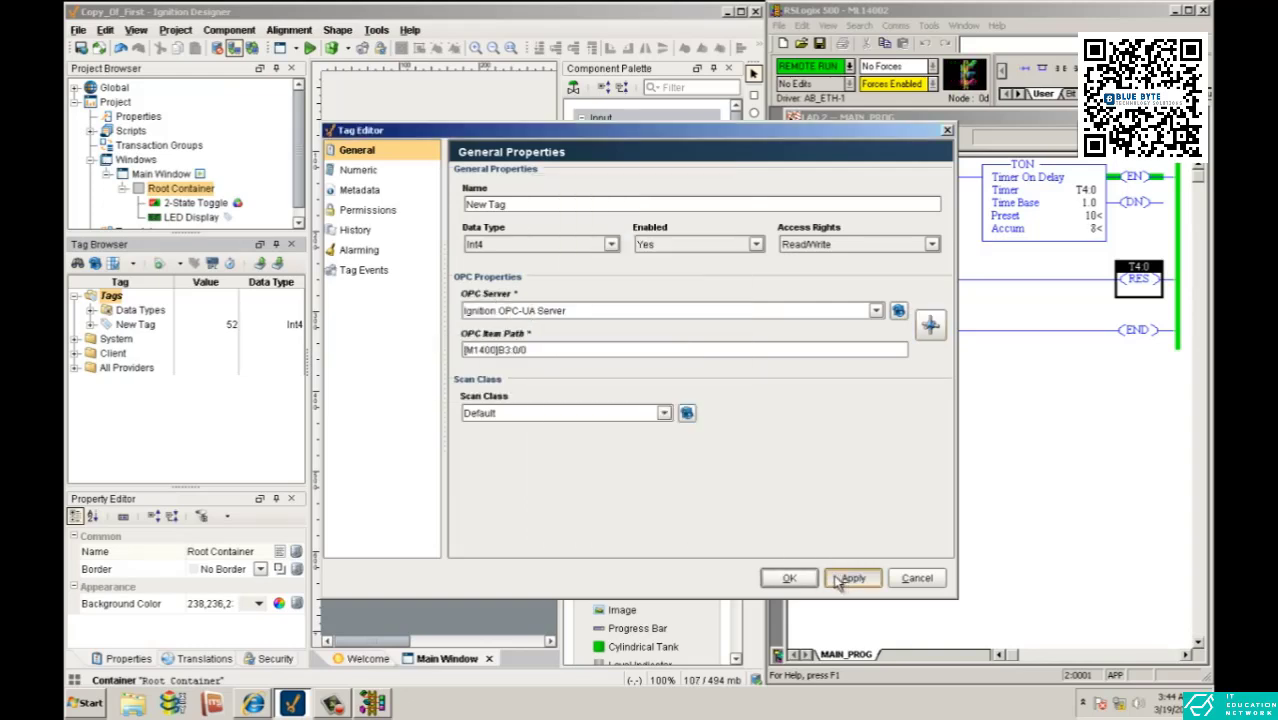
{"action": "left_click", "coordinate": [638, 400]}
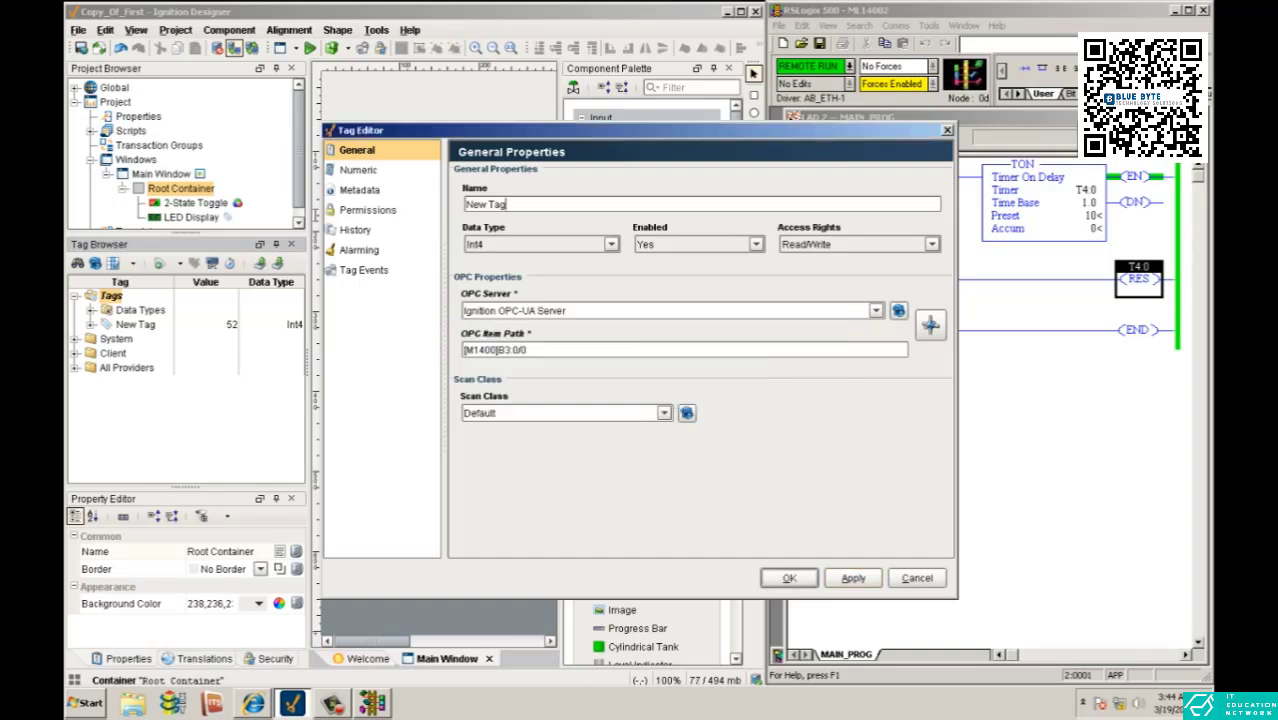
{"action": "left_click_drag", "start_coordinate": [528, 204], "coordinate": [402, 213]}
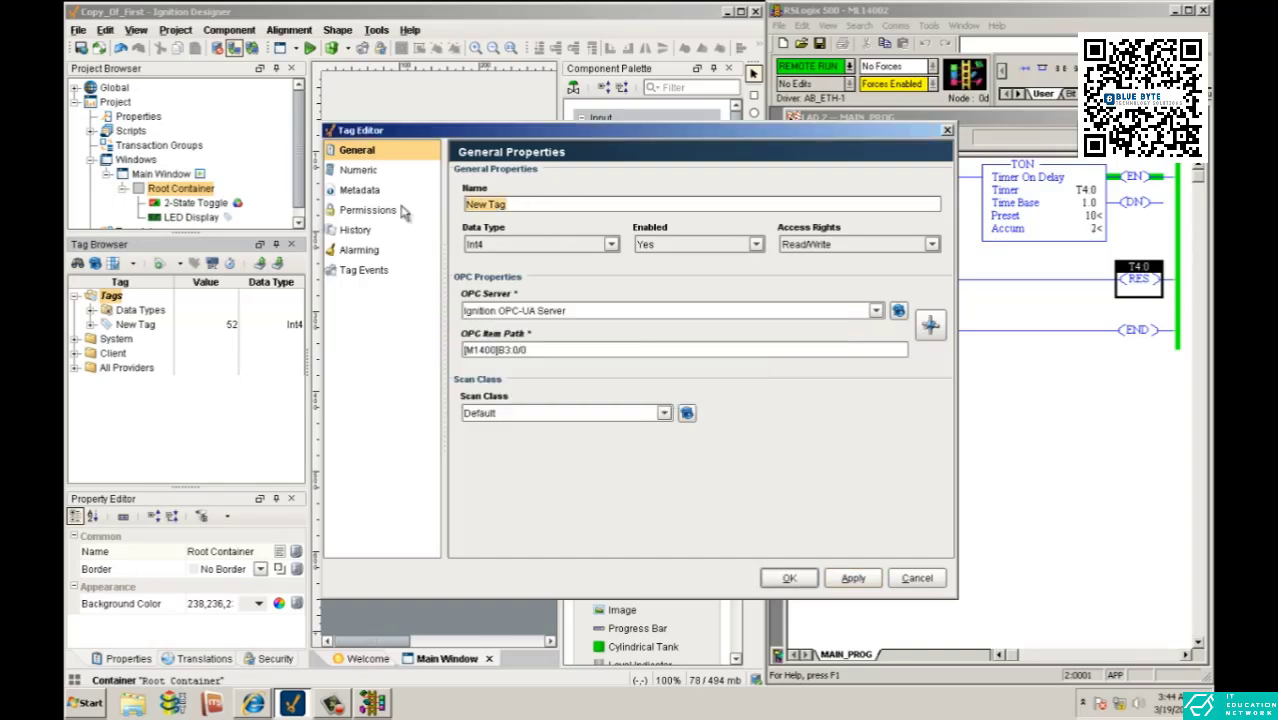
{"action": "type", "text": "Start"}
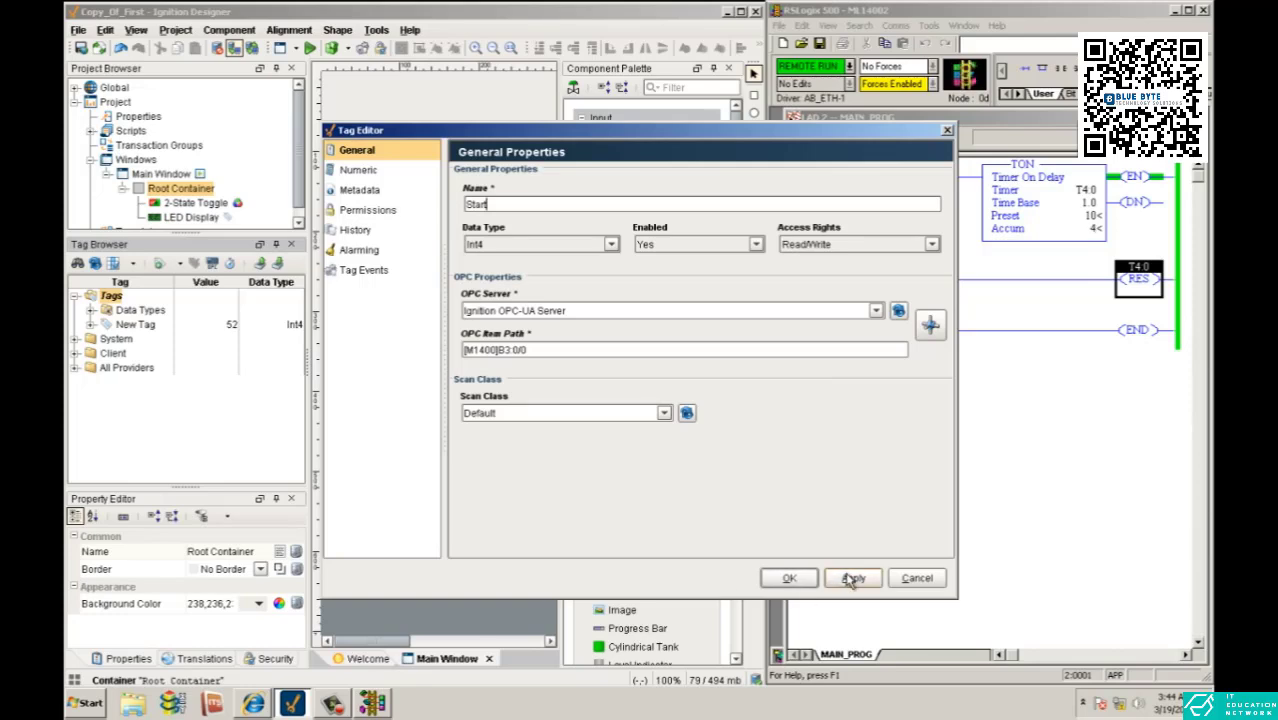
{"action": "left_click", "coordinate": [853, 578]}
{"action": "left_click", "coordinate": [789, 580]}
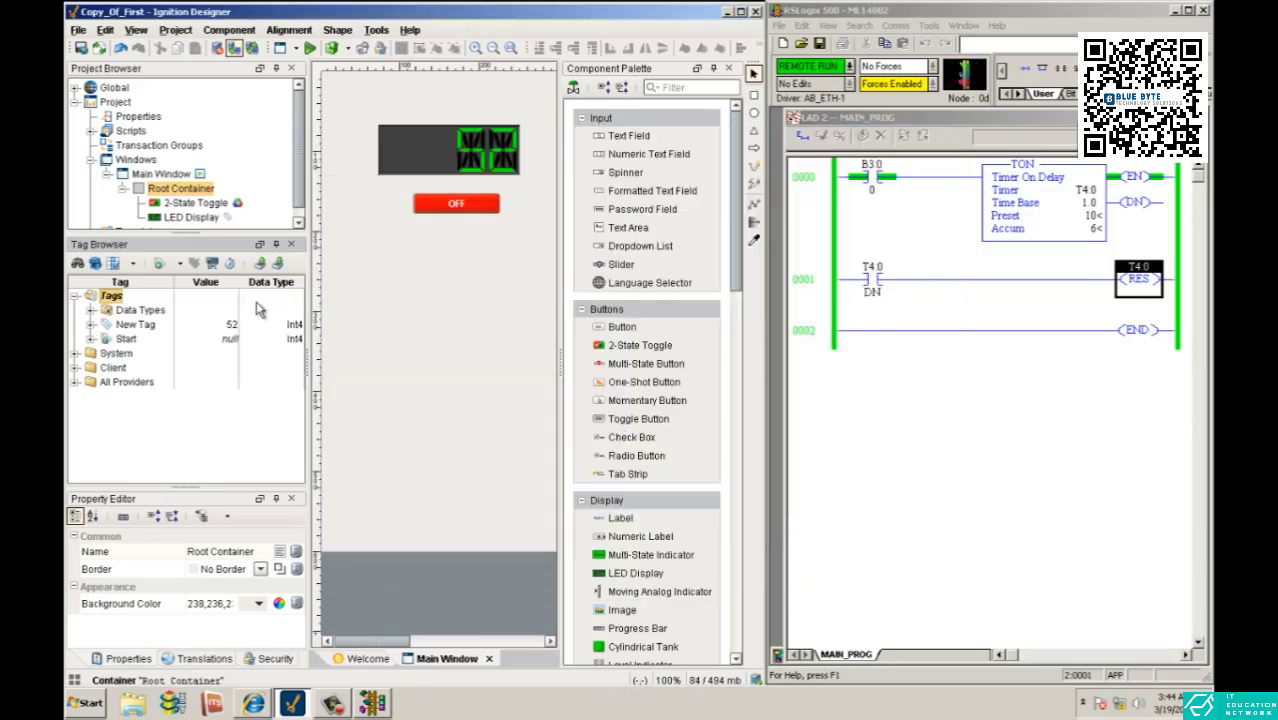
- Bind the Start tag to the 2-State Toggle, and switch the window into preview mode and back to design mode
{"action": "left_click_drag", "start_coordinate": [127, 339], "coordinate": [466, 219]}
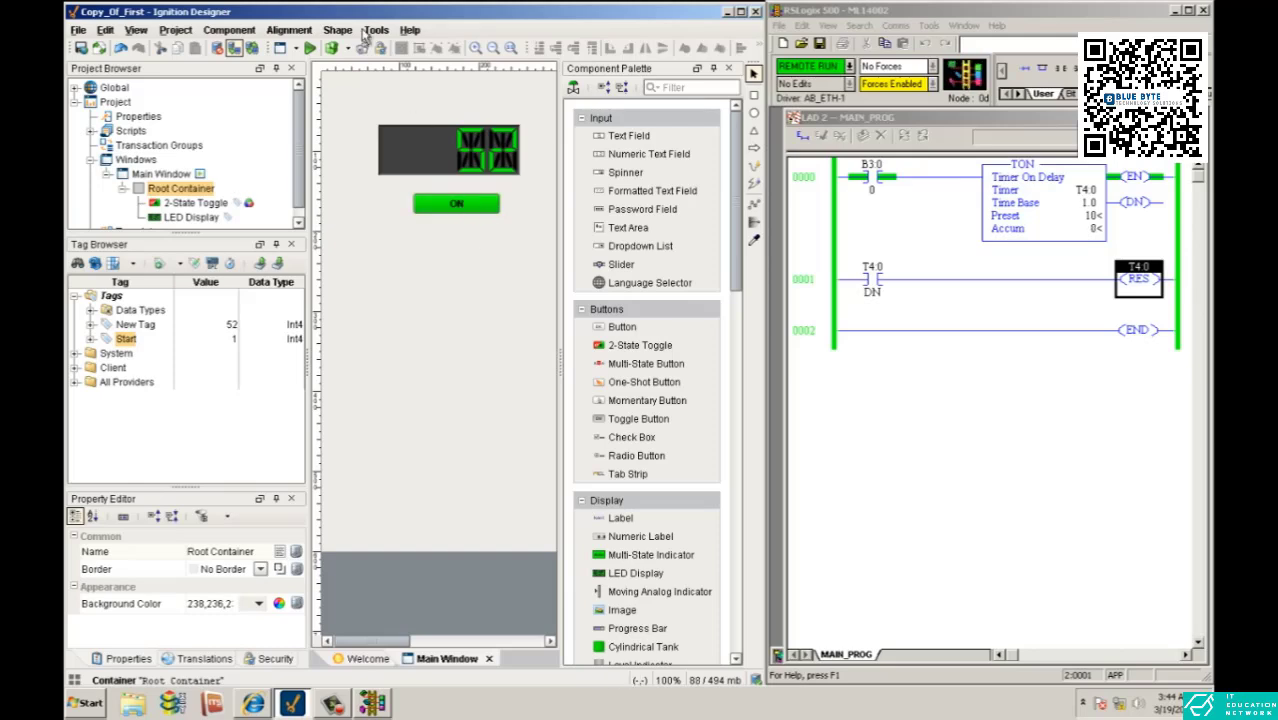
{"action": "left_click", "coordinate": [310, 48]}
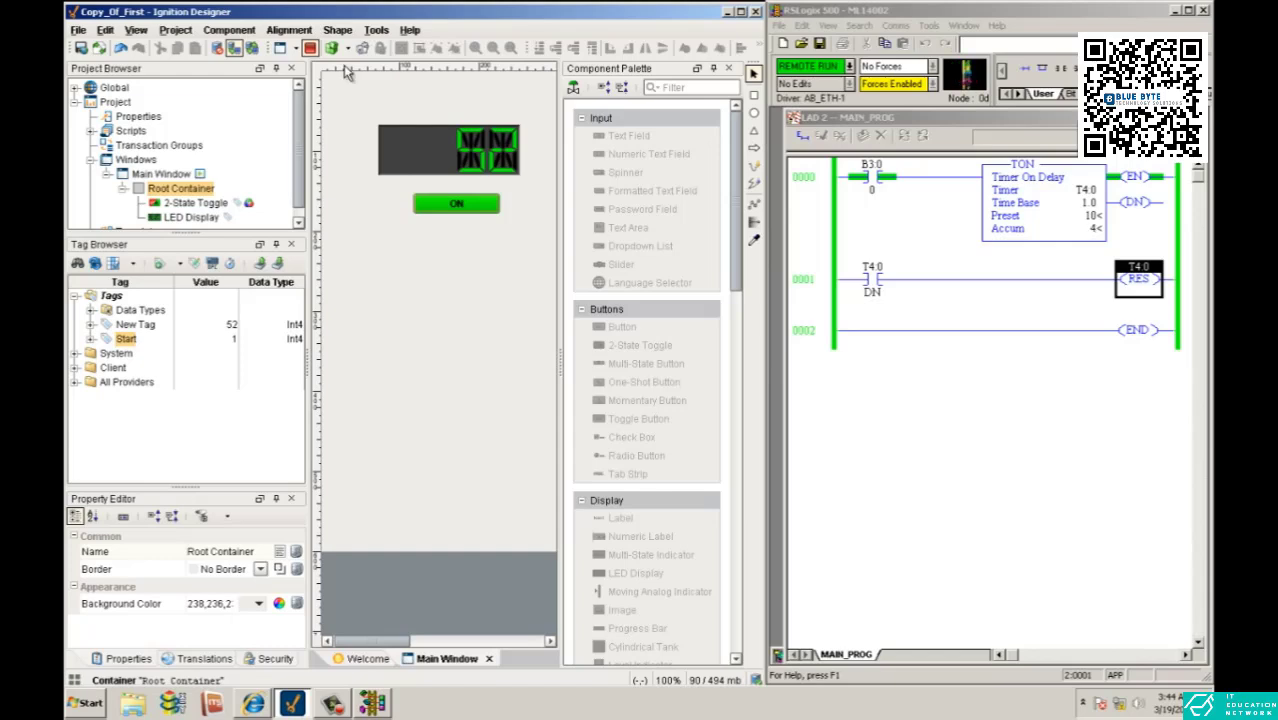
{"action": "left_click", "coordinate": [310, 49]}
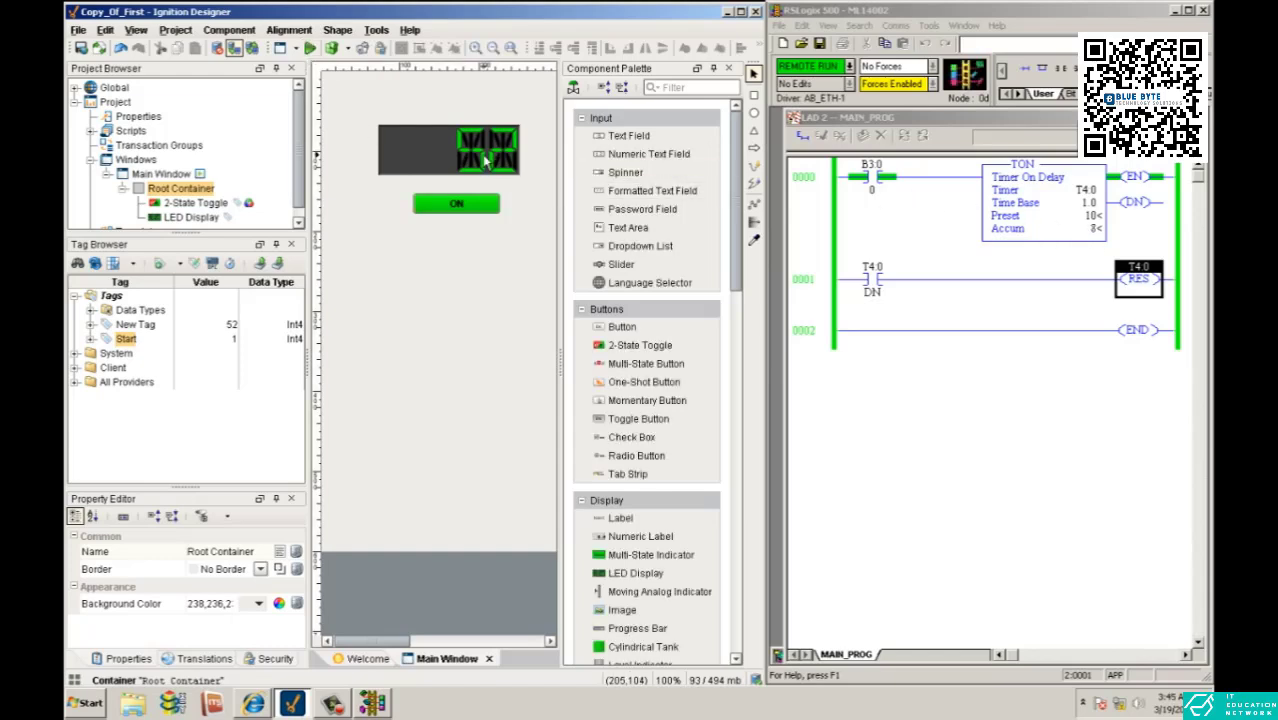
- Try LED Unlit colors 85,85,85 and 43,43,43 on the LED Display, and set the color back to black
{"action": "left_click", "coordinate": [482, 158]}
{"action": "scroll", "coordinate": [298, 572], "scroll_direction": "down", "scroll_amount": 4}
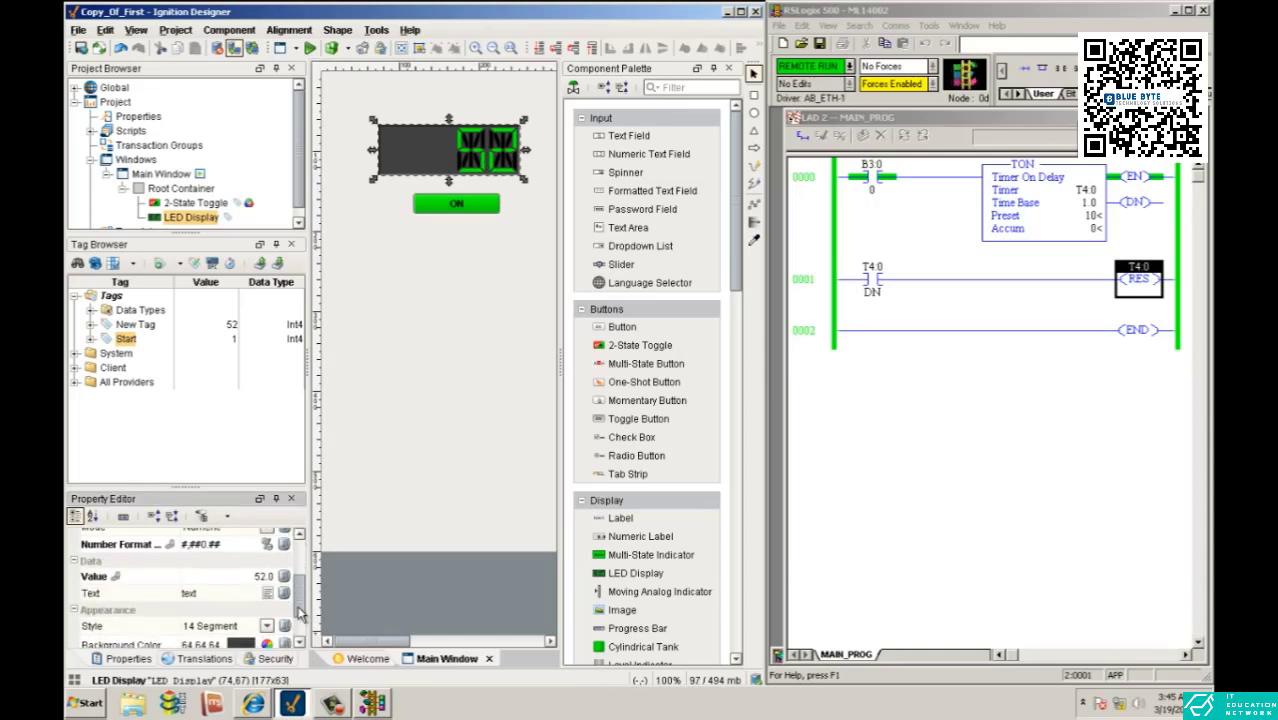
{"action": "left_click", "coordinate": [250, 637]}
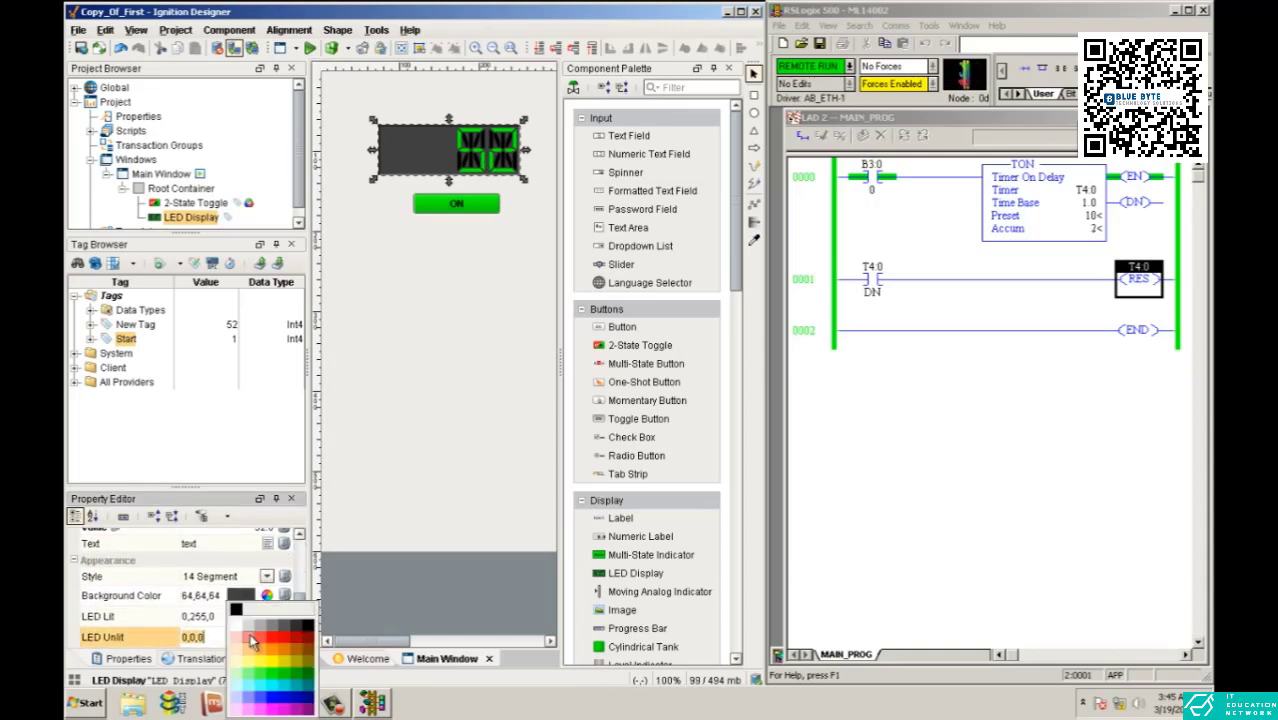
{"action": "left_click", "coordinate": [289, 631]}
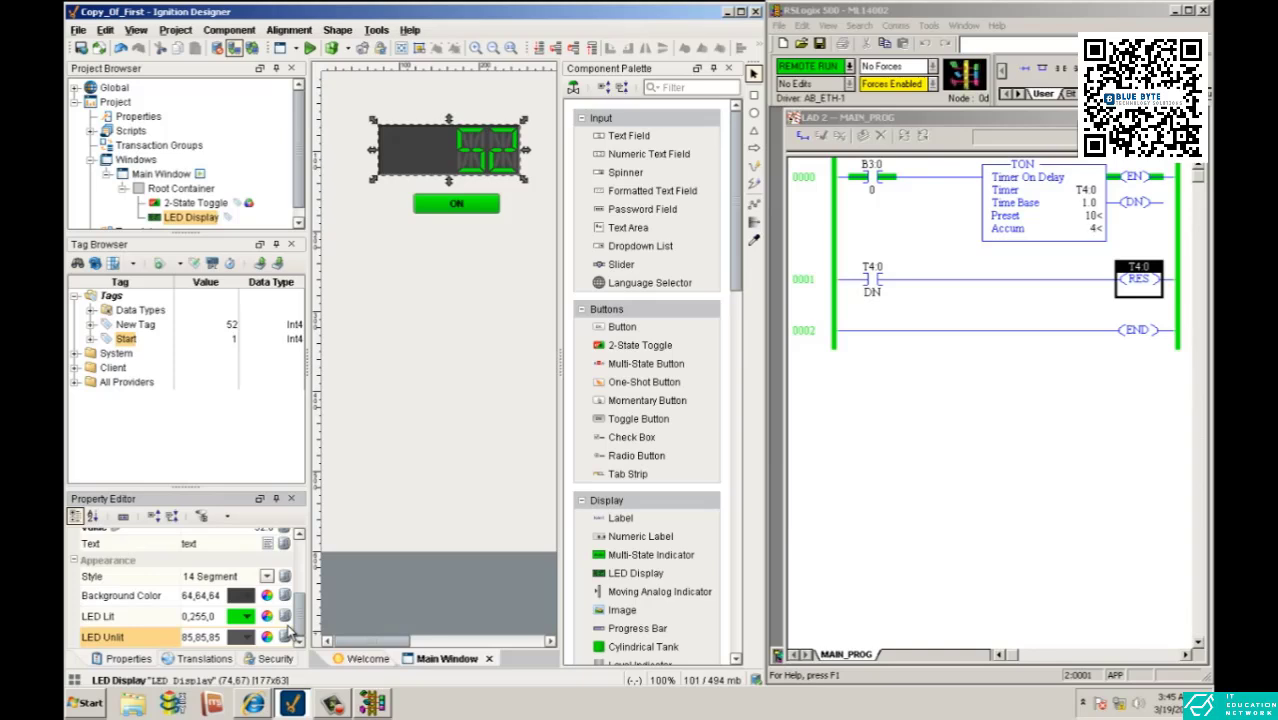
{"action": "left_click", "coordinate": [267, 637]}
{"action": "left_click", "coordinate": [296, 628]}
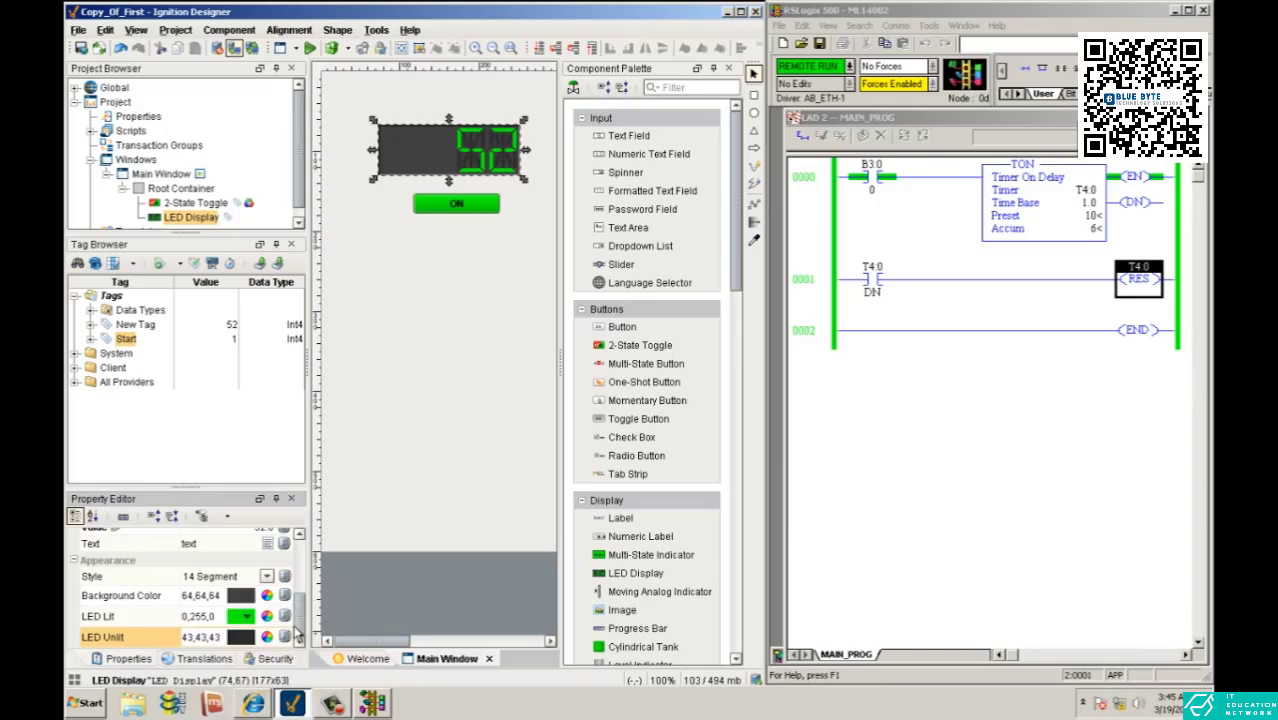
{"action": "left_click", "coordinate": [252, 645]}
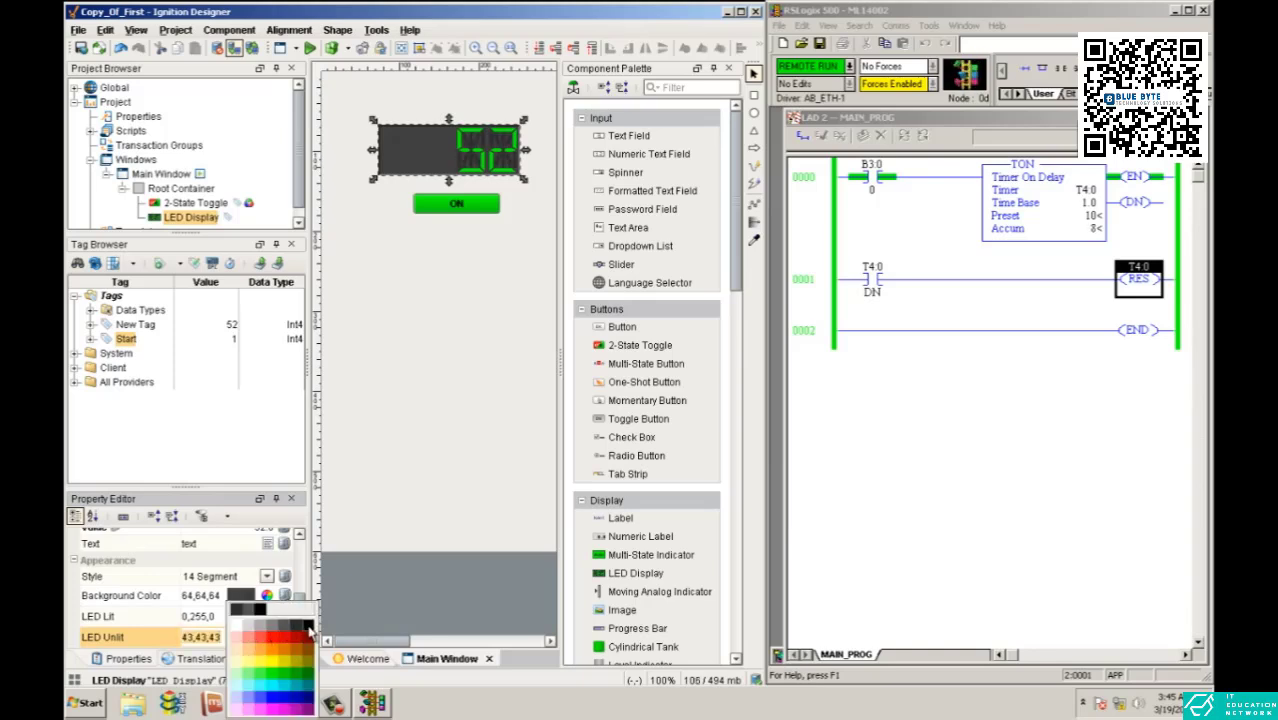
{"action": "left_click", "coordinate": [310, 630]}
{"action": "left_click", "coordinate": [505, 416]}
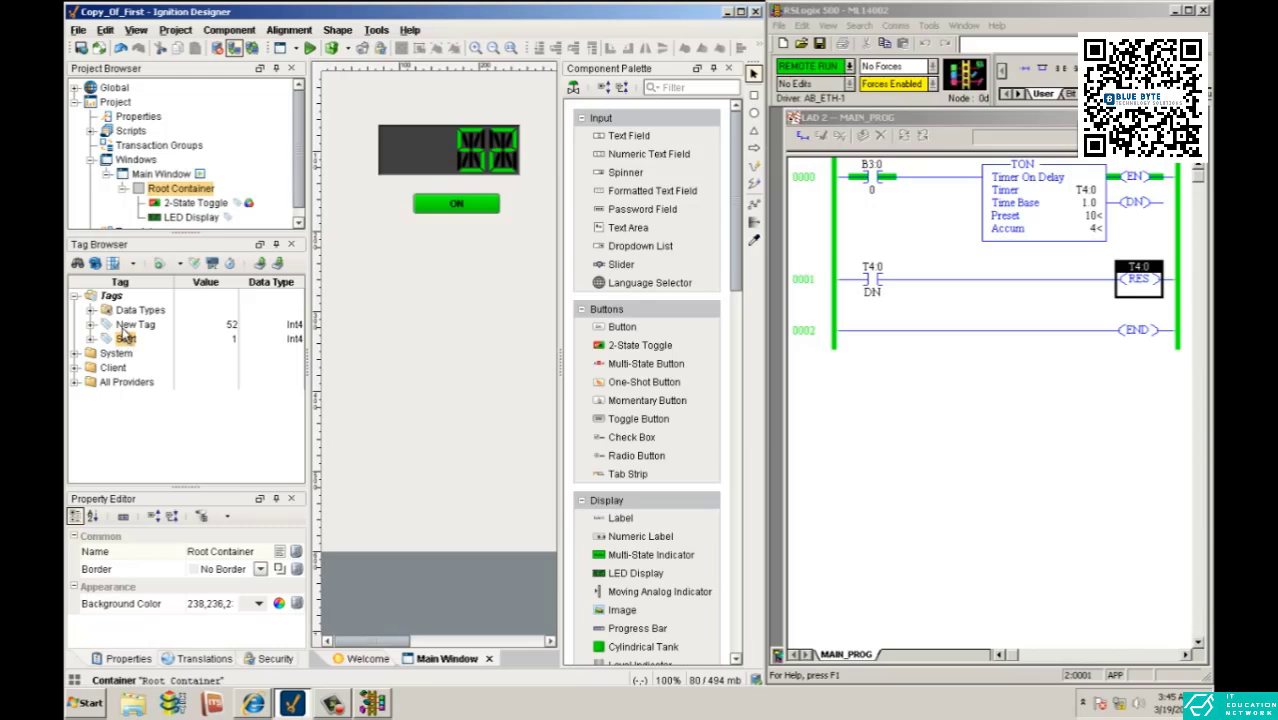
- Start another OPC tag under Tags for the timer, using Ignition OPC-UA Server as its OPC server
{"action": "right_click", "coordinate": [111, 297]}
{"action": "mouse_move", "coordinate": [166, 484]}
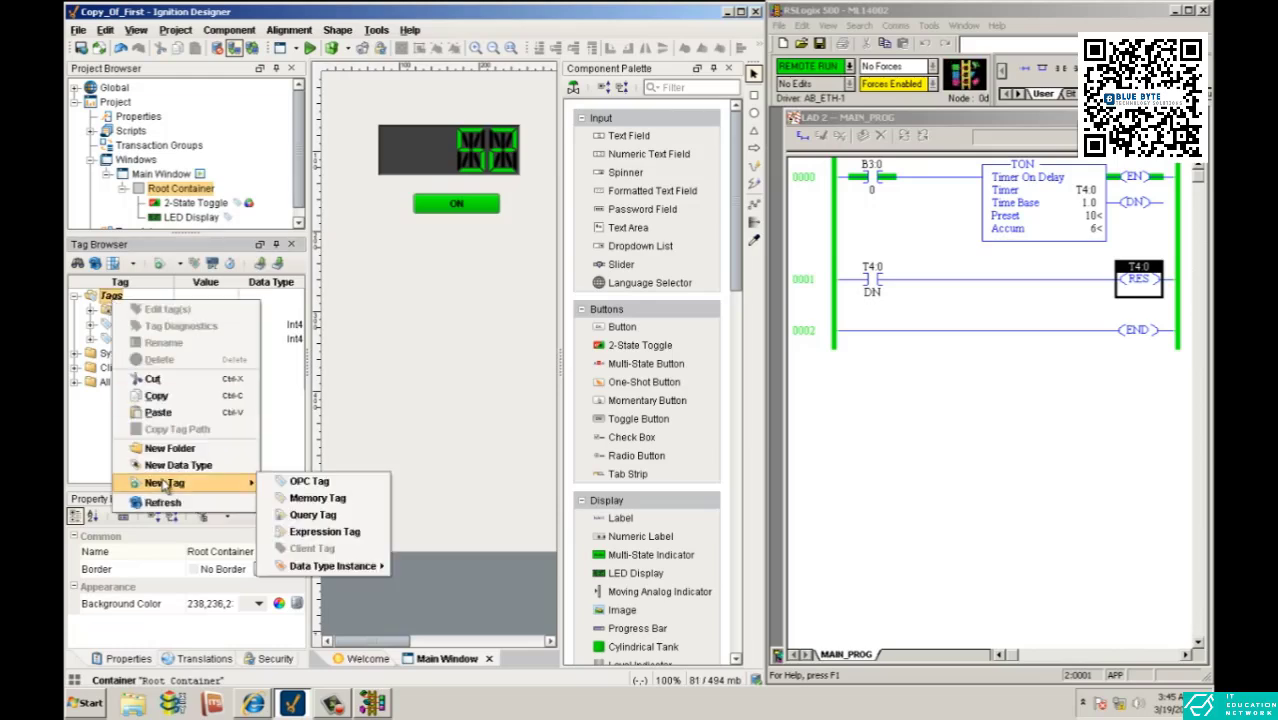
{"action": "left_click", "coordinate": [310, 481]}
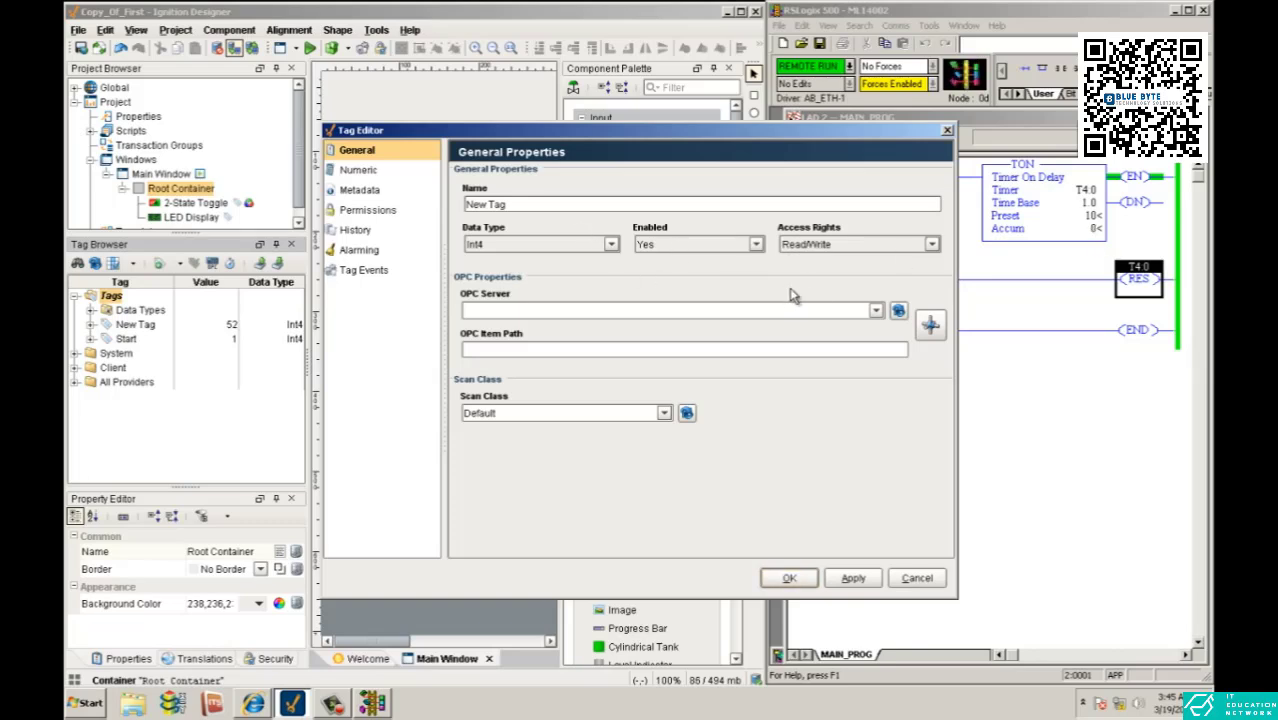
{"action": "left_click", "coordinate": [876, 310]}
{"action": "left_click", "coordinate": [851, 328]}
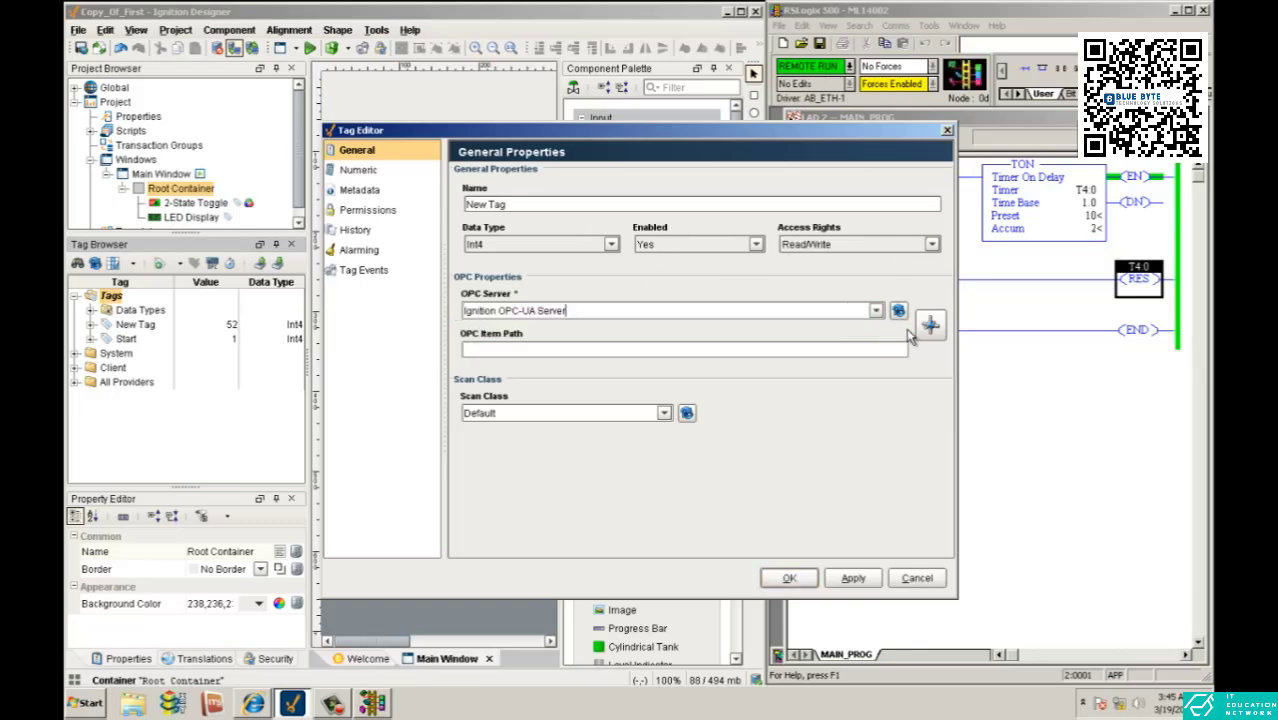
- Browse the M1400 device's T4 file and assign T4:0.ACC as the tag's OPC item path
{"action": "left_click", "coordinate": [930, 324]}
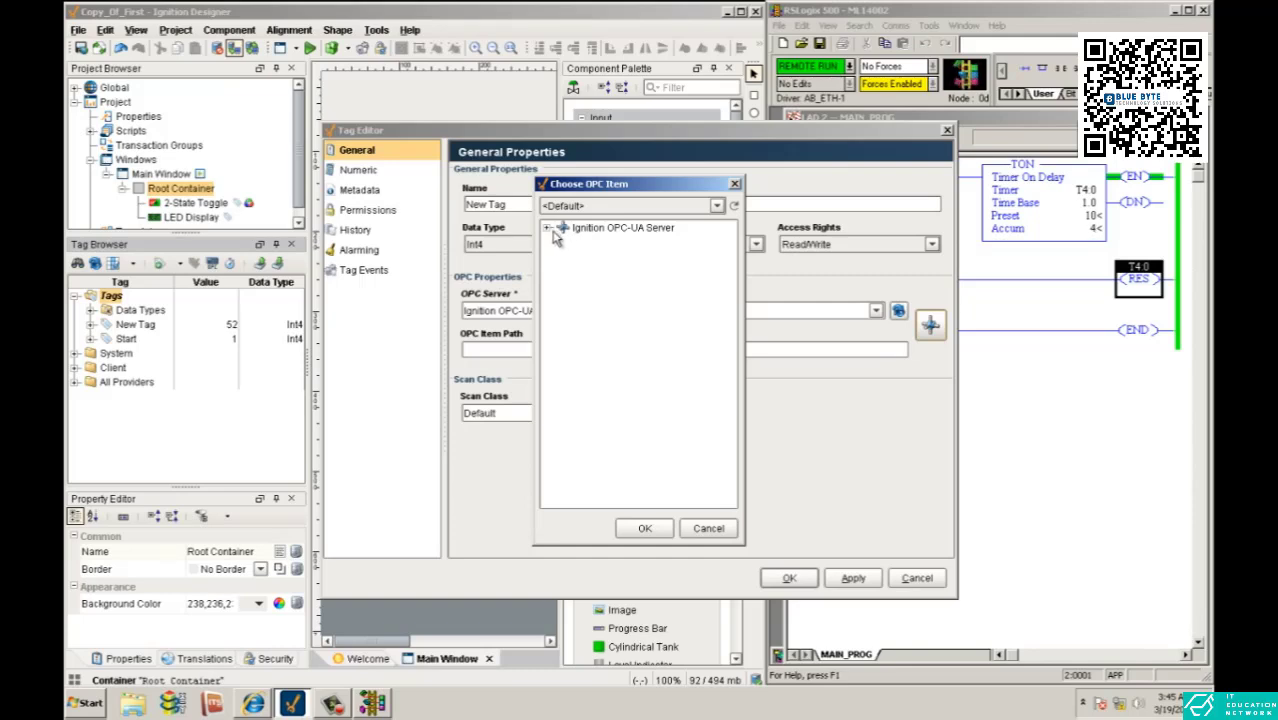
{"action": "left_click", "coordinate": [548, 229]}
{"action": "left_click", "coordinate": [563, 242]}
{"action": "left_click", "coordinate": [579, 257]}
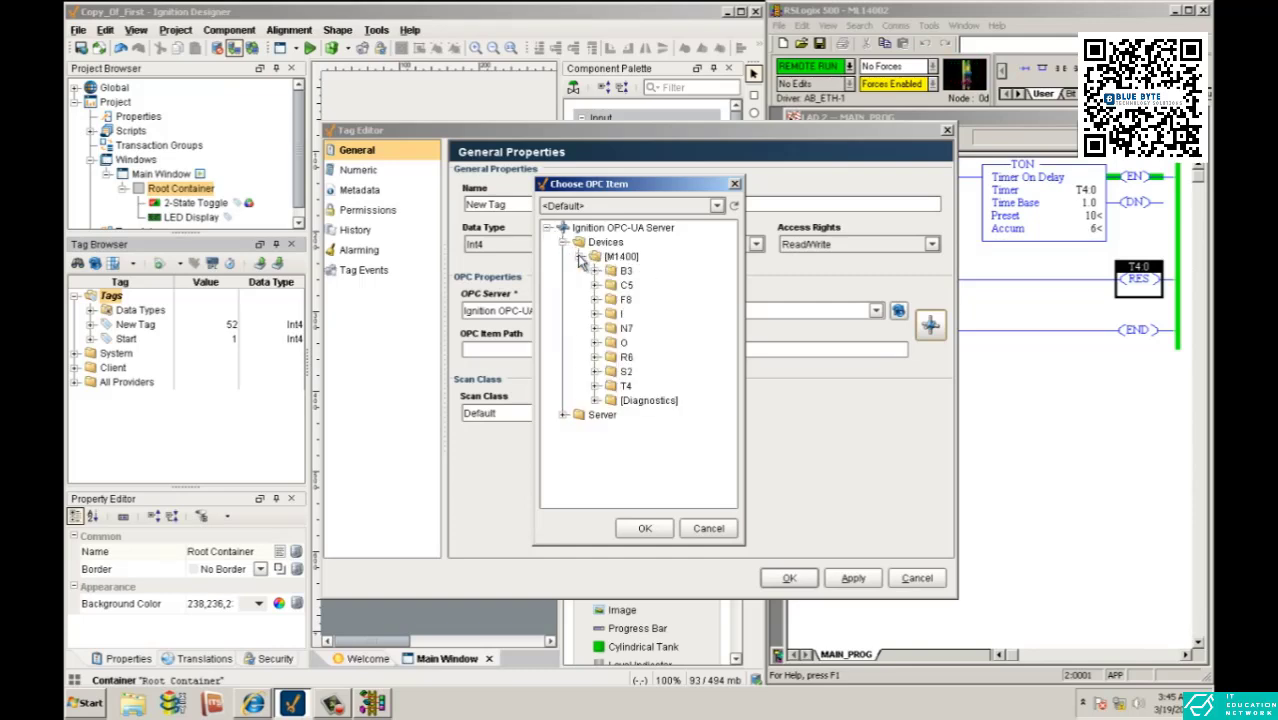
{"action": "left_click", "coordinate": [596, 386]}
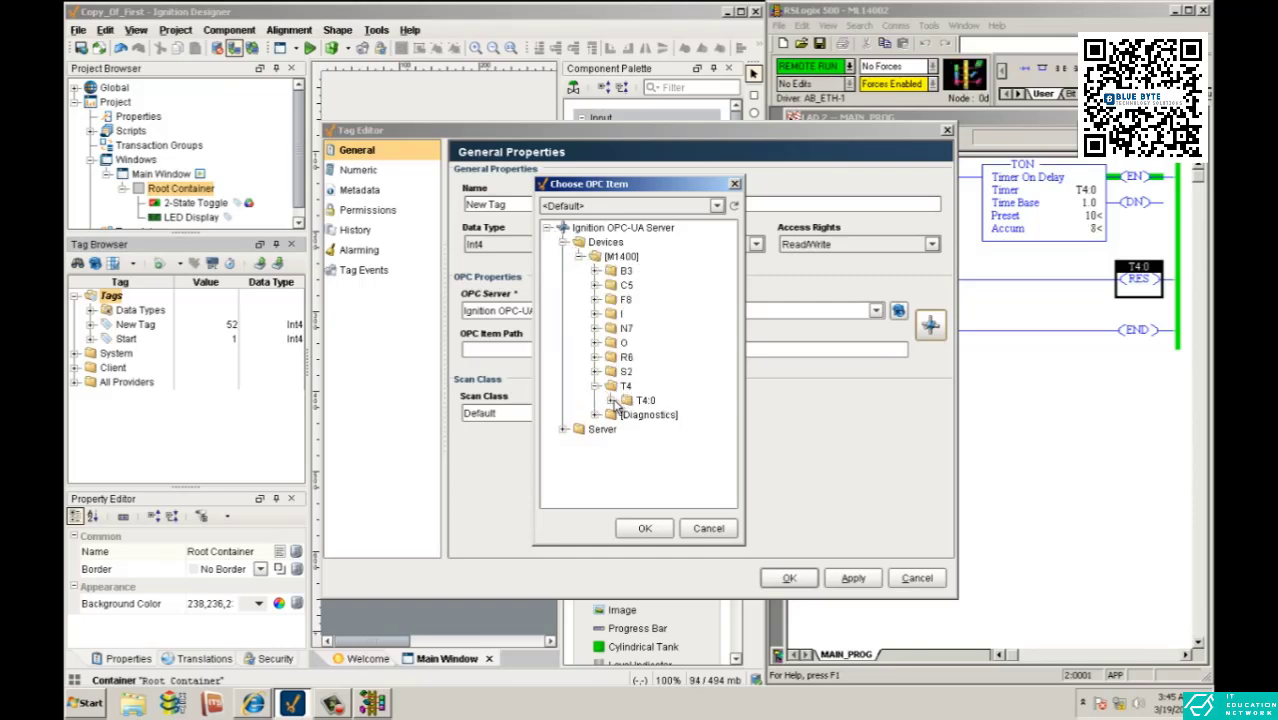
{"action": "left_click", "coordinate": [612, 400]}
{"action": "left_click", "coordinate": [668, 414]}
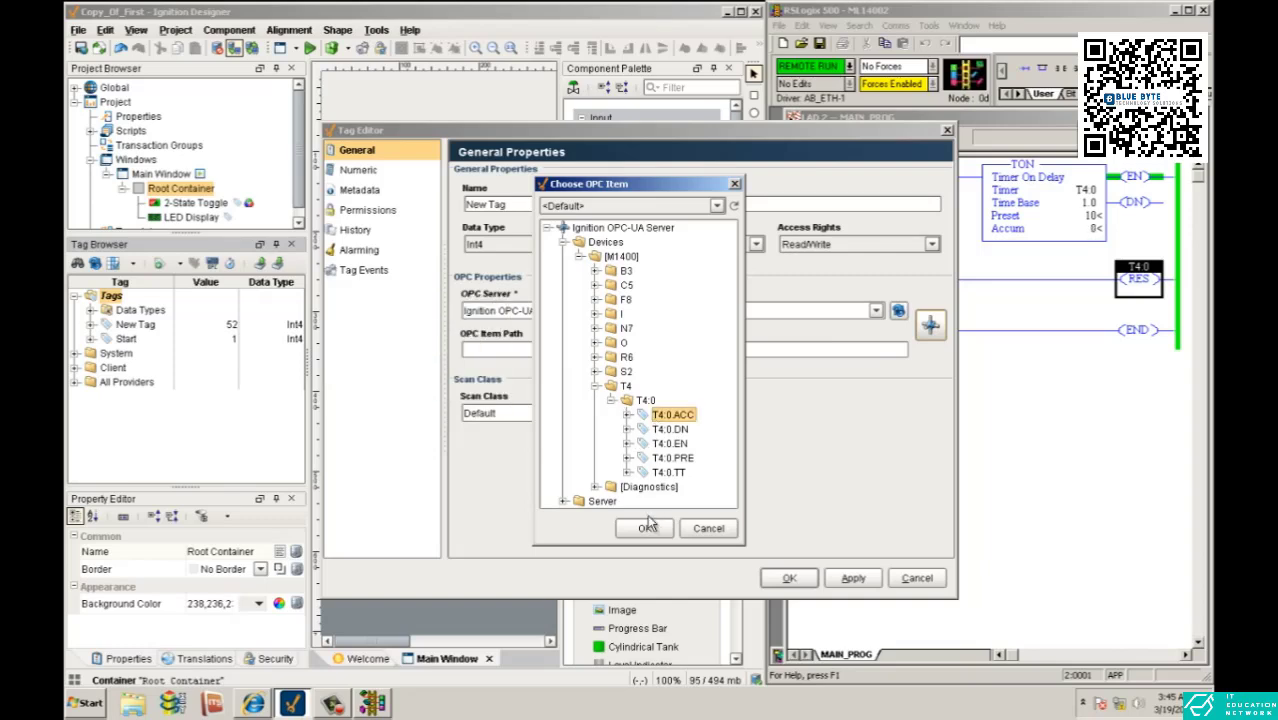
{"action": "left_click", "coordinate": [645, 528]}
- Name the T4:0.ACC tag timeracc and save it
{"action": "left_click", "coordinate": [790, 580]}
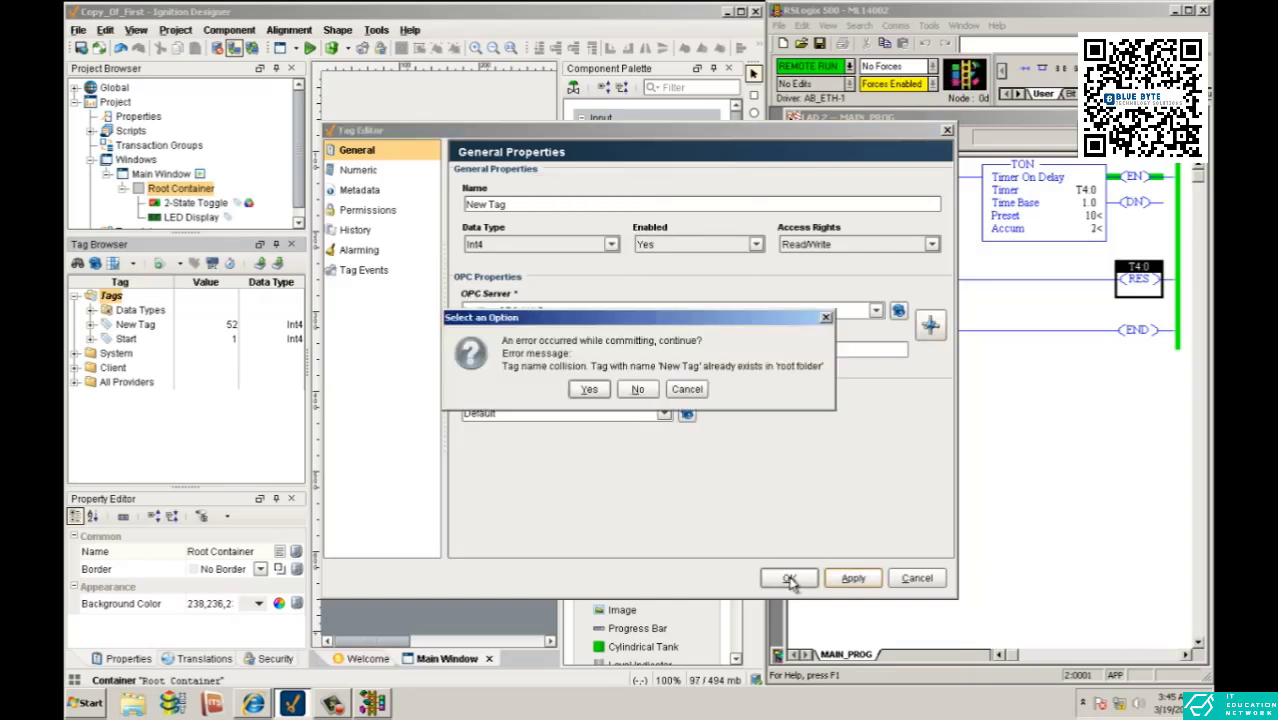
{"action": "left_click", "coordinate": [637, 389]}
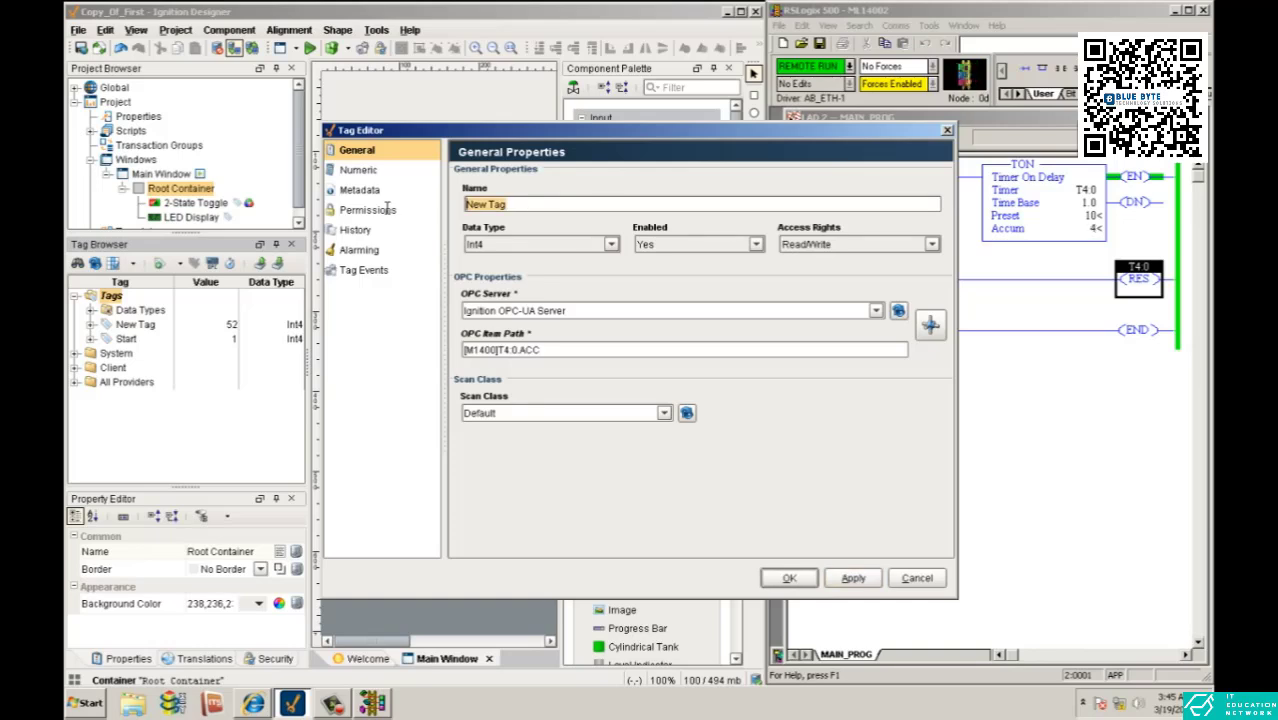
{"action": "type", "text": "timeracc"}
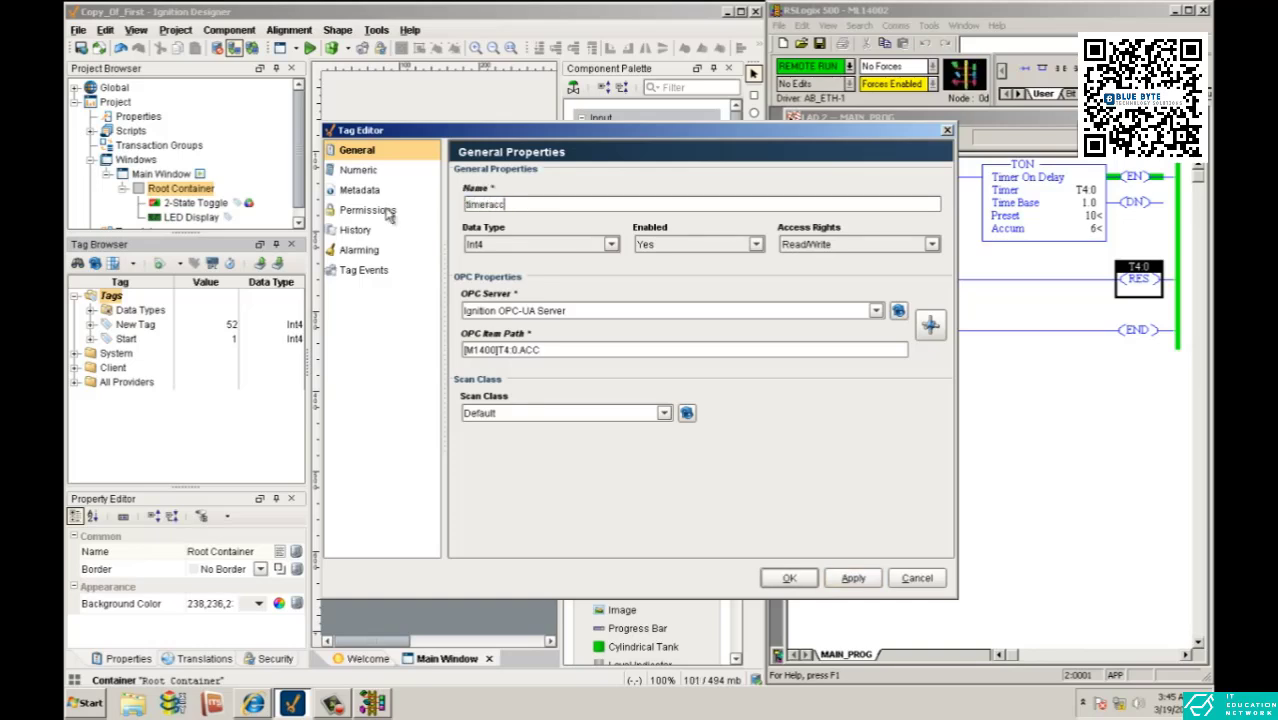
{"action": "left_click", "coordinate": [853, 578]}
{"action": "left_click", "coordinate": [787, 579]}
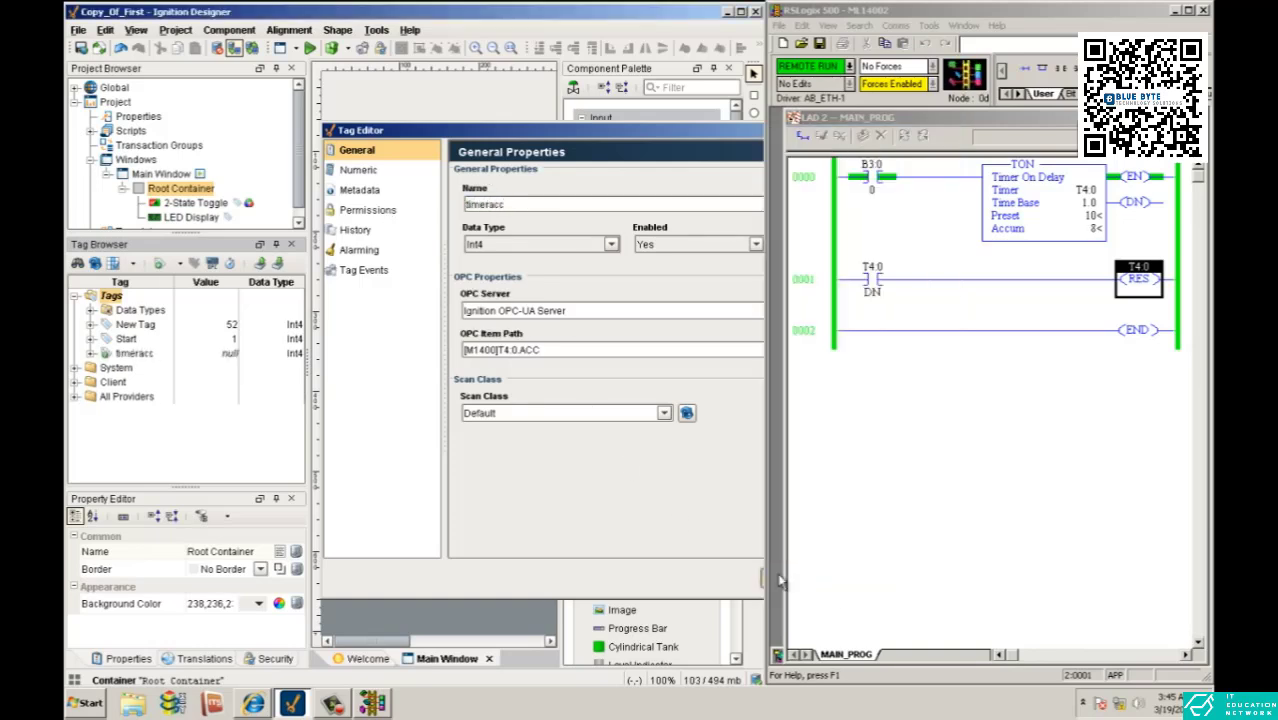
- Bind the LED Display's value to the timeracc tag and run the window briefly in preview mode
{"action": "left_click_drag", "start_coordinate": [134, 353], "coordinate": [488, 178]}
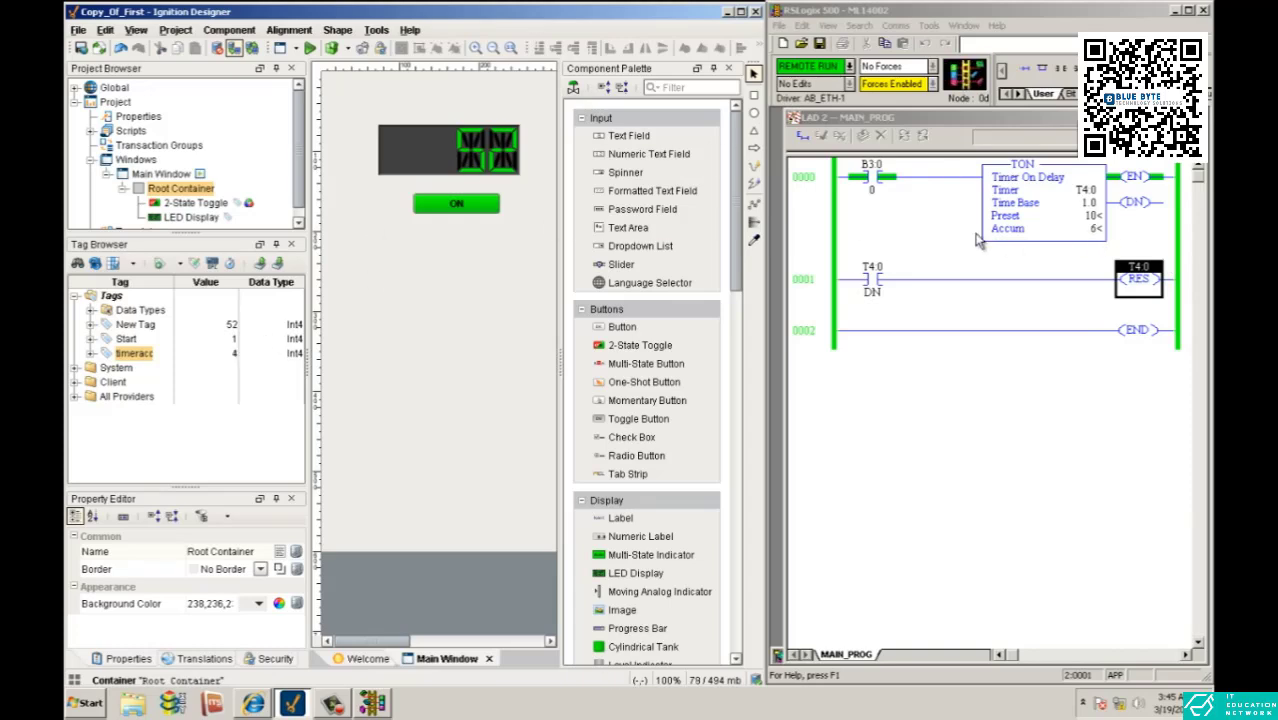
{"action": "left_click_drag", "start_coordinate": [128, 366], "coordinate": [493, 165]}
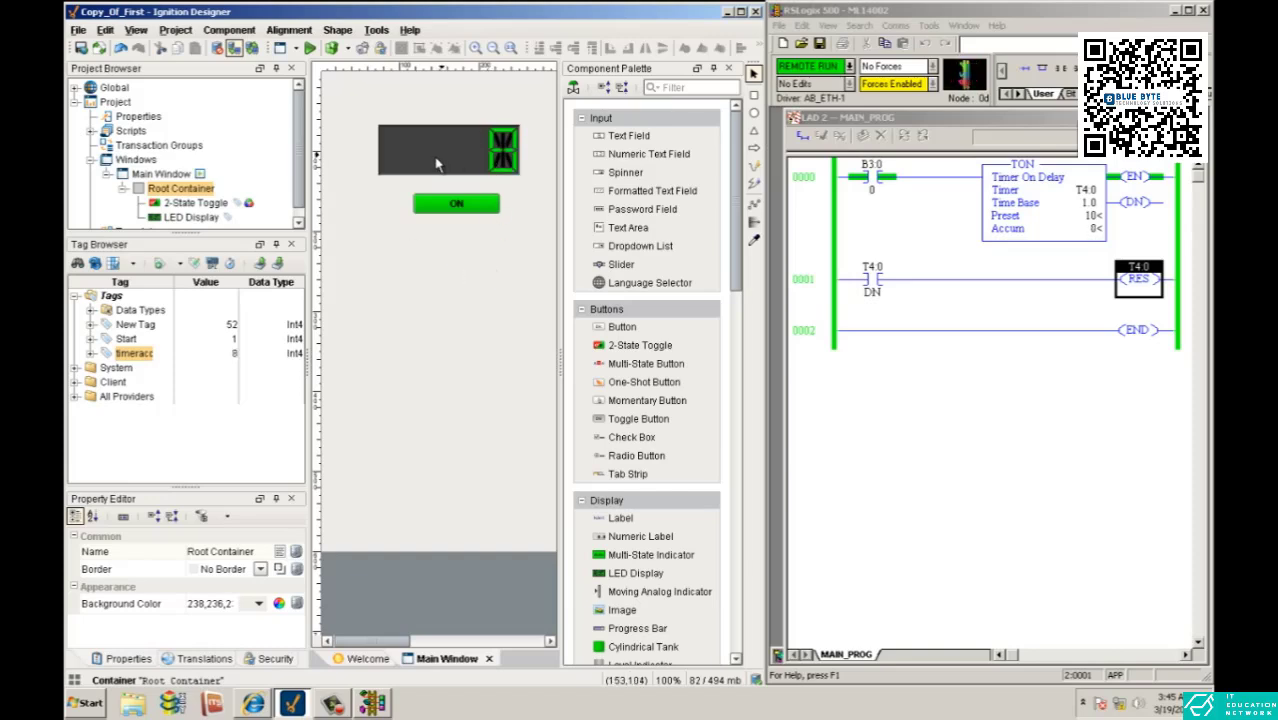
{"action": "left_click", "coordinate": [310, 49]}
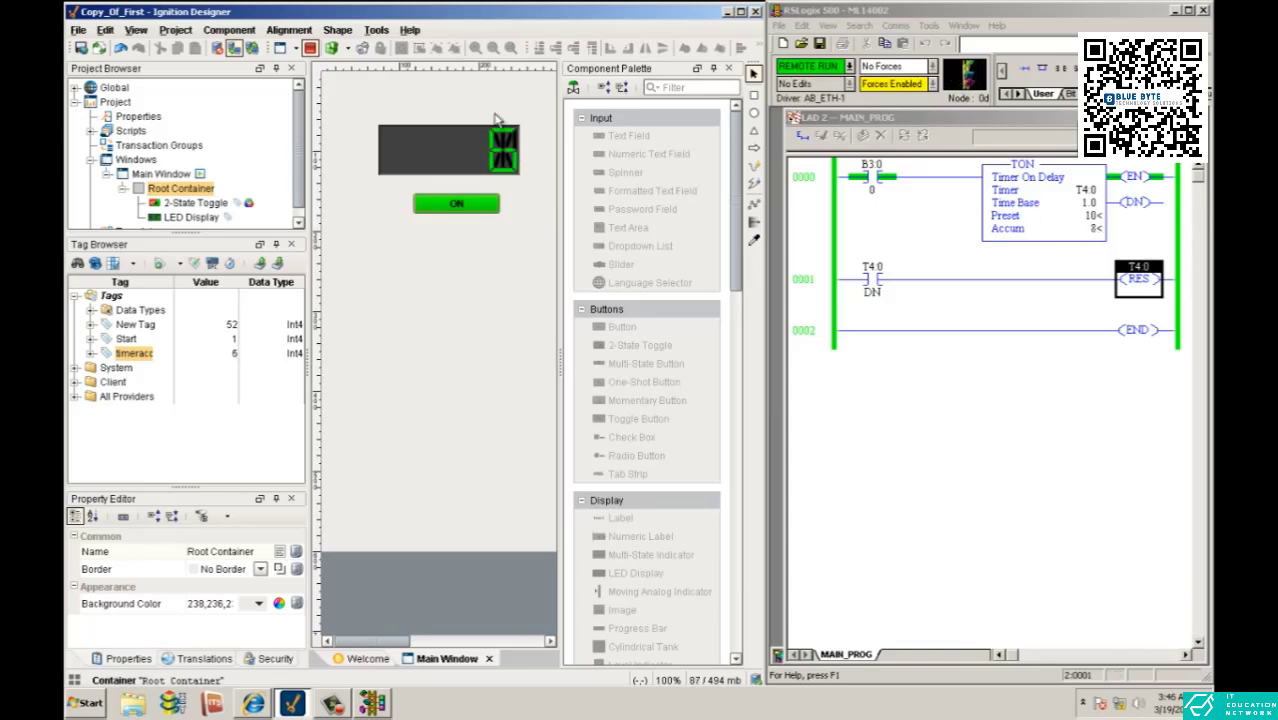
{"action": "left_click", "coordinate": [310, 47]}
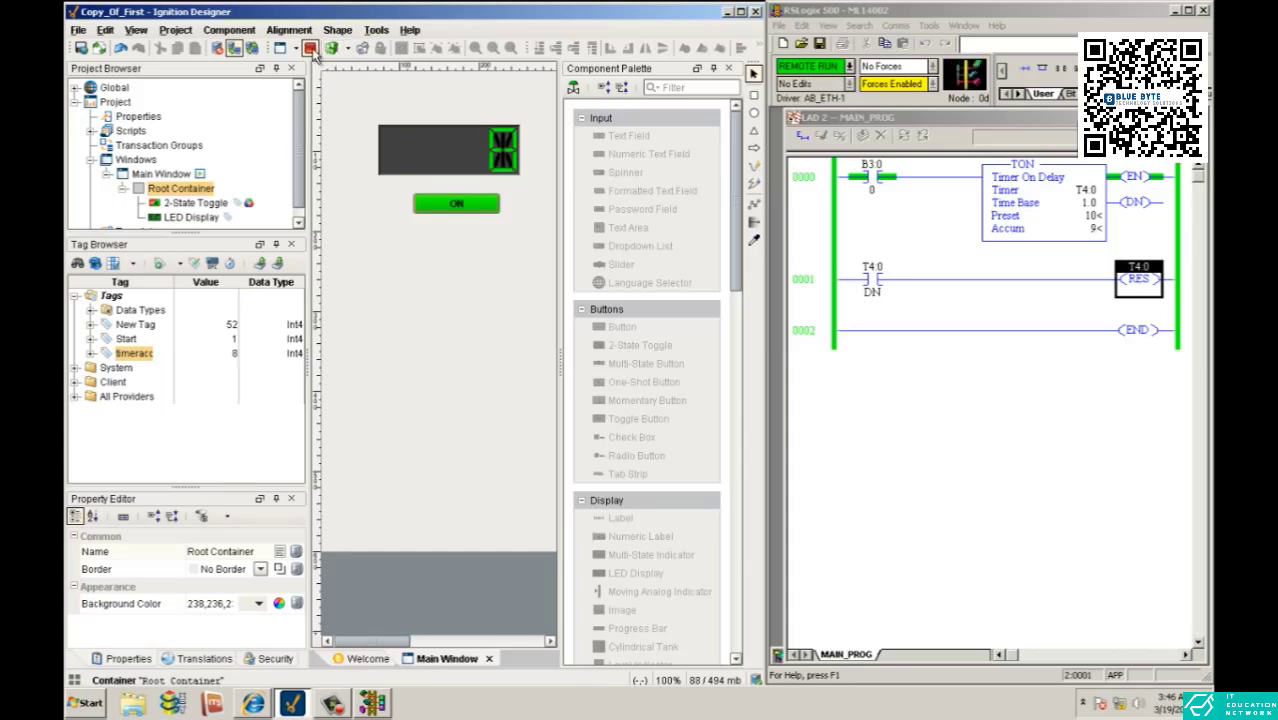
- Narrow the LED Display to 117x63 and place it centered above the toggle
{"action": "left_click", "coordinate": [390, 150]}
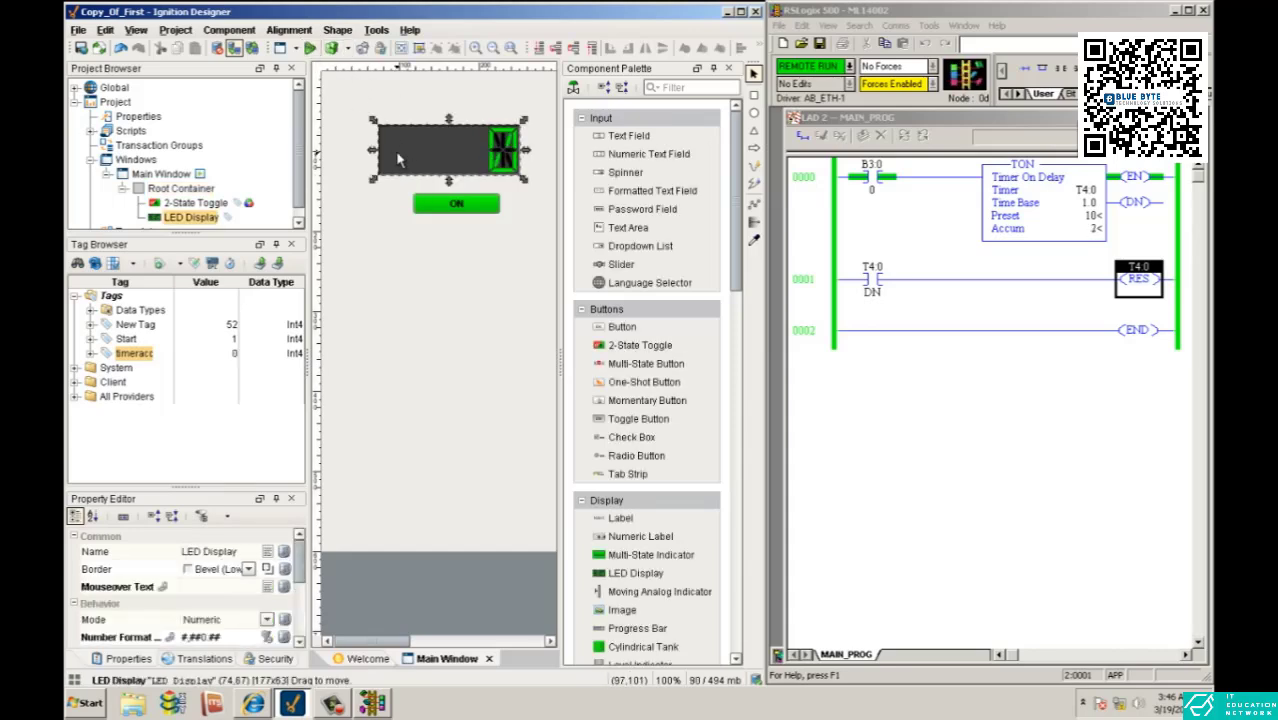
{"action": "left_click_drag", "start_coordinate": [379, 158], "coordinate": [449, 166]}
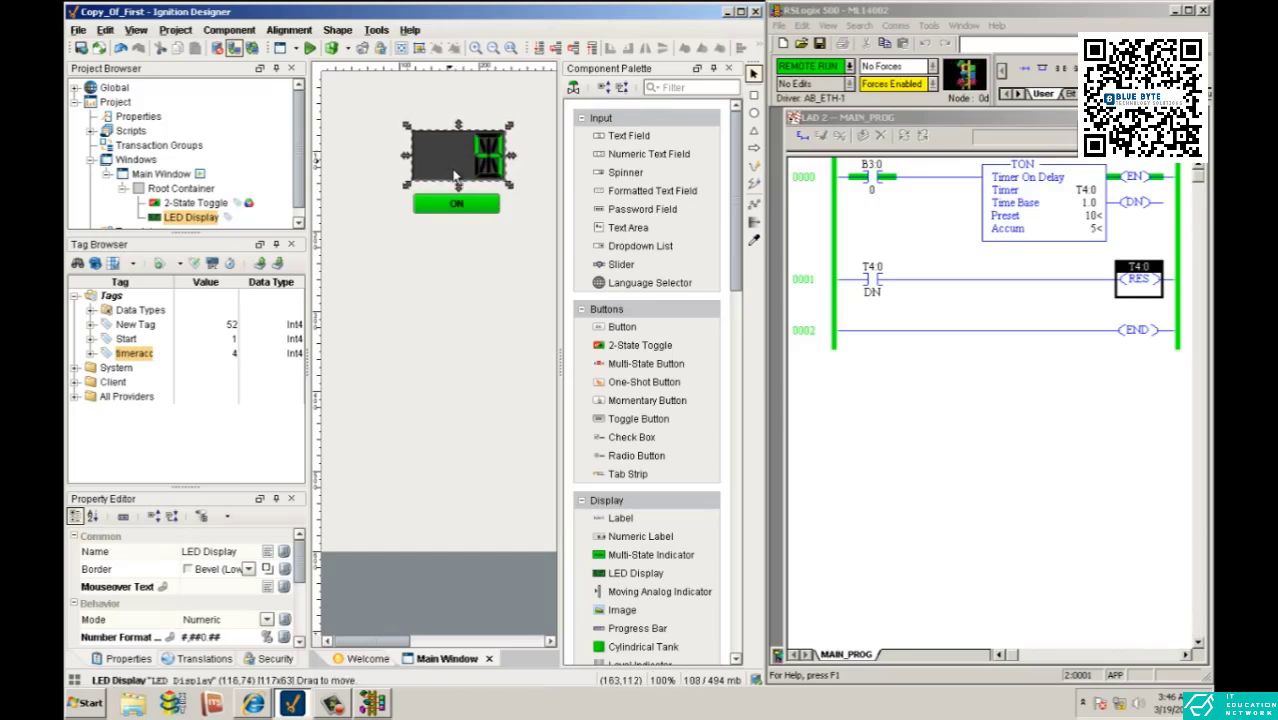
{"action": "left_click", "coordinate": [491, 262]}
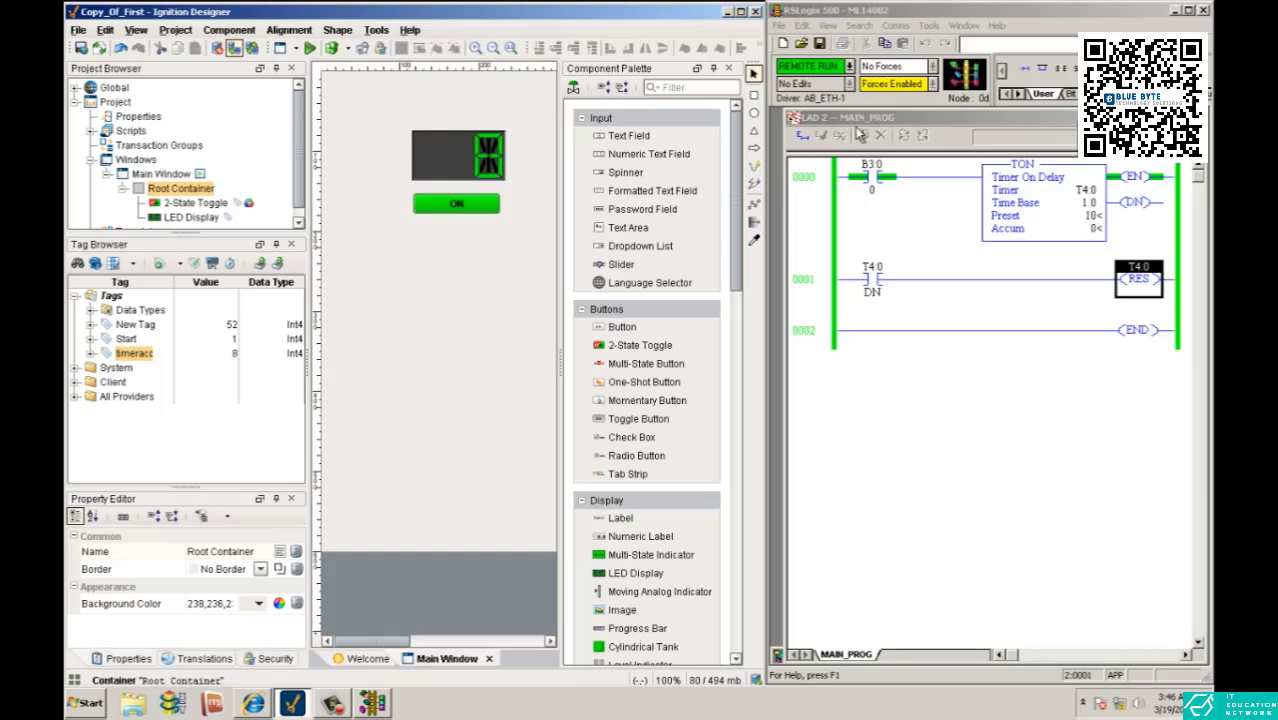
- Switch to RSLogix 500 and take the ML14002 program offline, saving the changes and uploading the data table values
{"action": "left_click", "coordinate": [849, 67]}
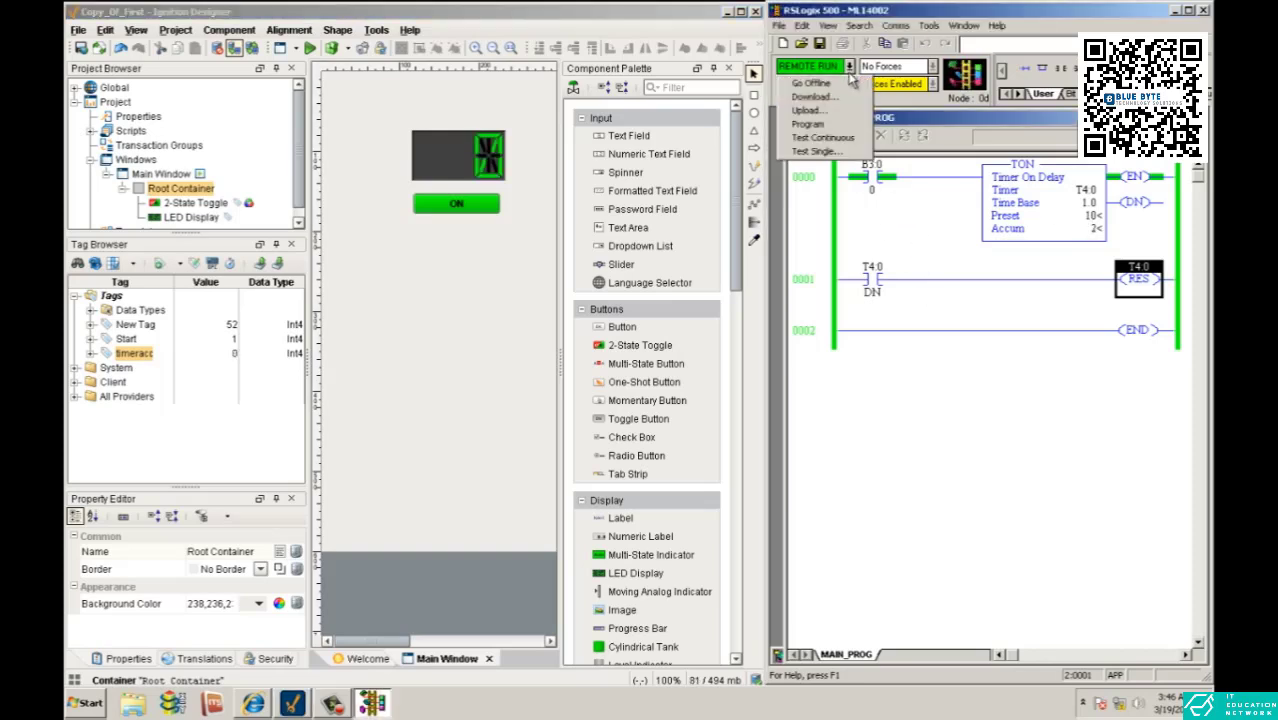
{"action": "left_click", "coordinate": [850, 85]}
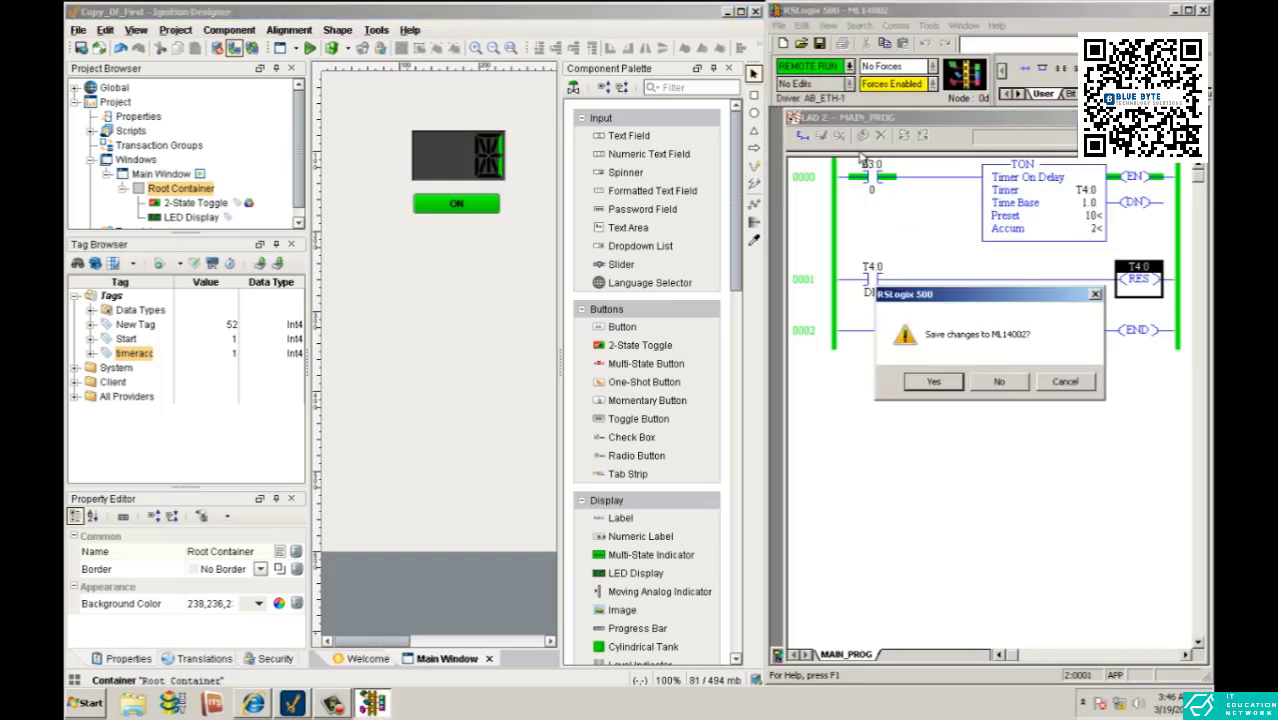
{"action": "left_click", "coordinate": [952, 383]}
{"action": "left_click", "coordinate": [1090, 318]}
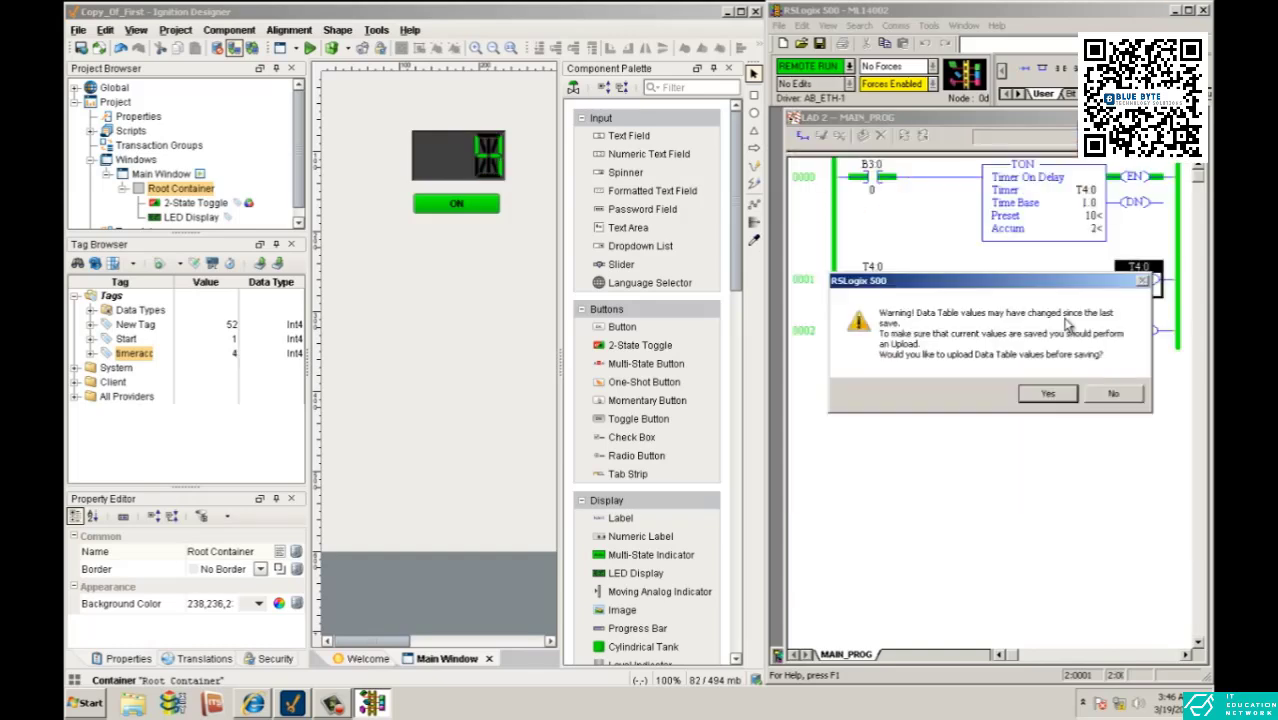
{"action": "left_click", "coordinate": [1050, 393]}
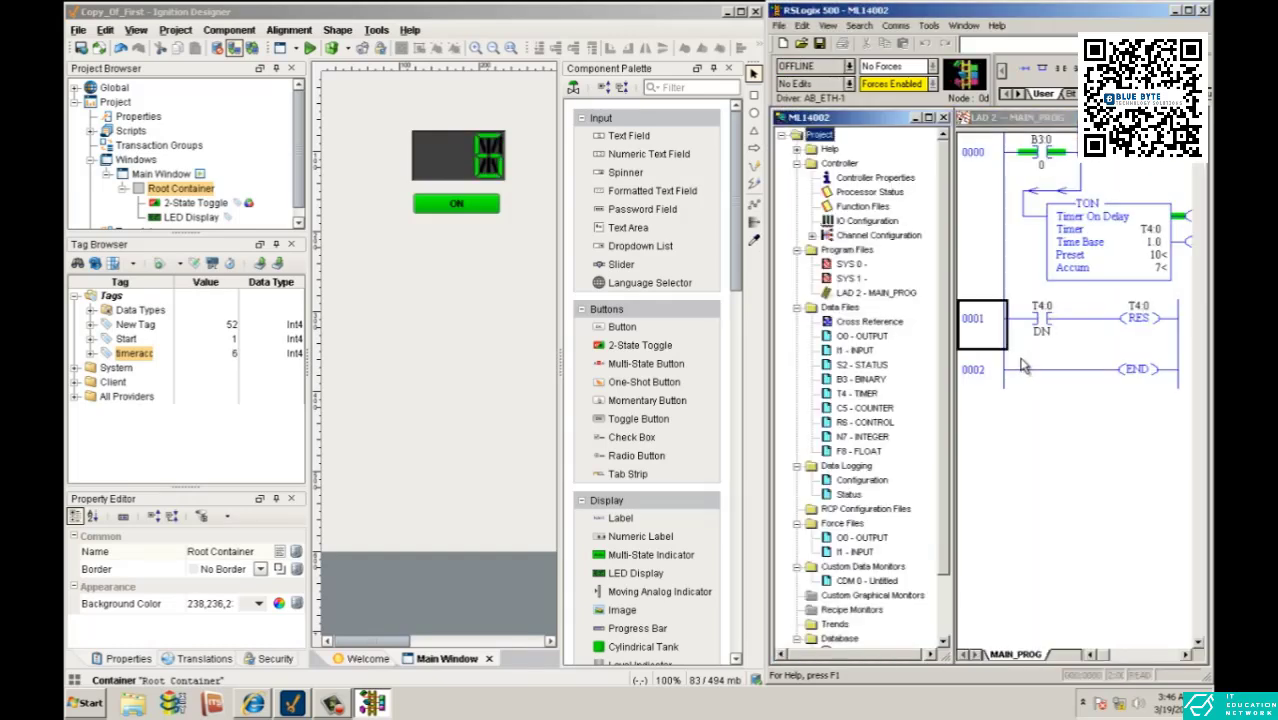
- Minimize the project tree, widen the ladder view, and insert an empty rung above the T4:0 reset rung
{"action": "left_click", "coordinate": [919, 121]}
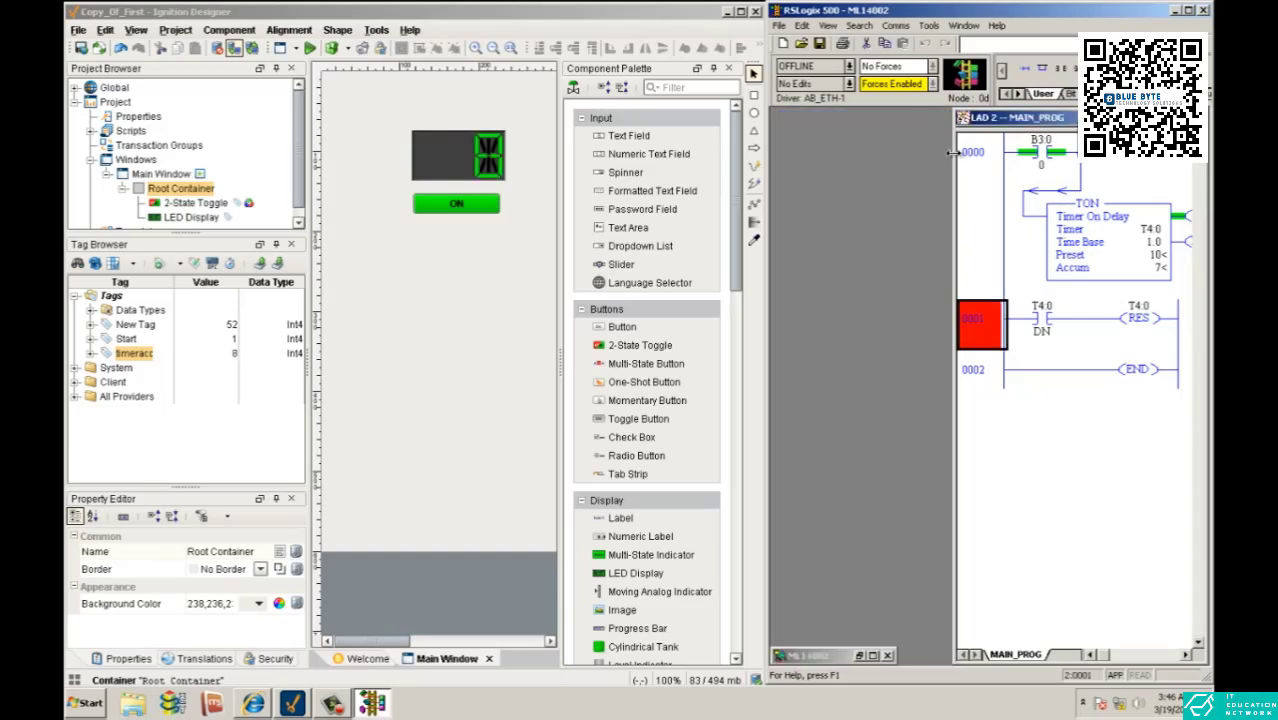
{"action": "left_click_drag", "start_coordinate": [953, 152], "coordinate": [773, 164]}
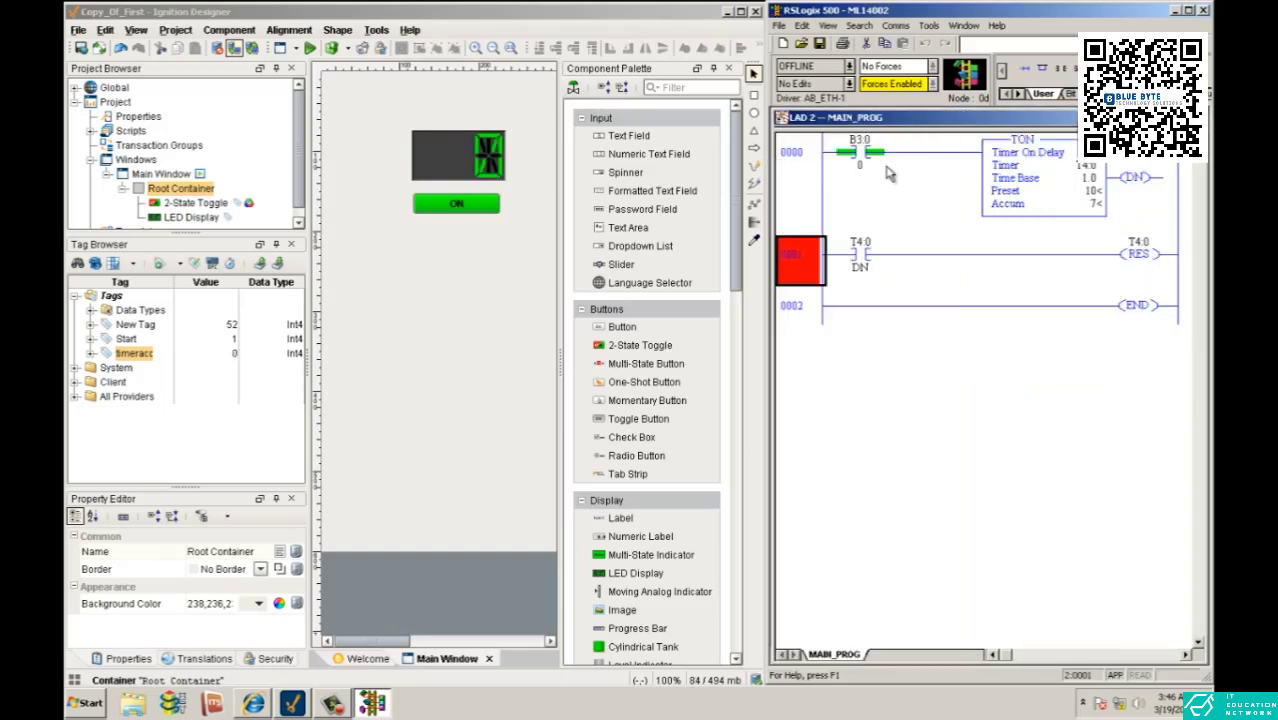
{"action": "left_click", "coordinate": [1023, 72]}
{"action": "left_click_drag", "start_coordinate": [818, 316], "coordinate": [825, 255]}
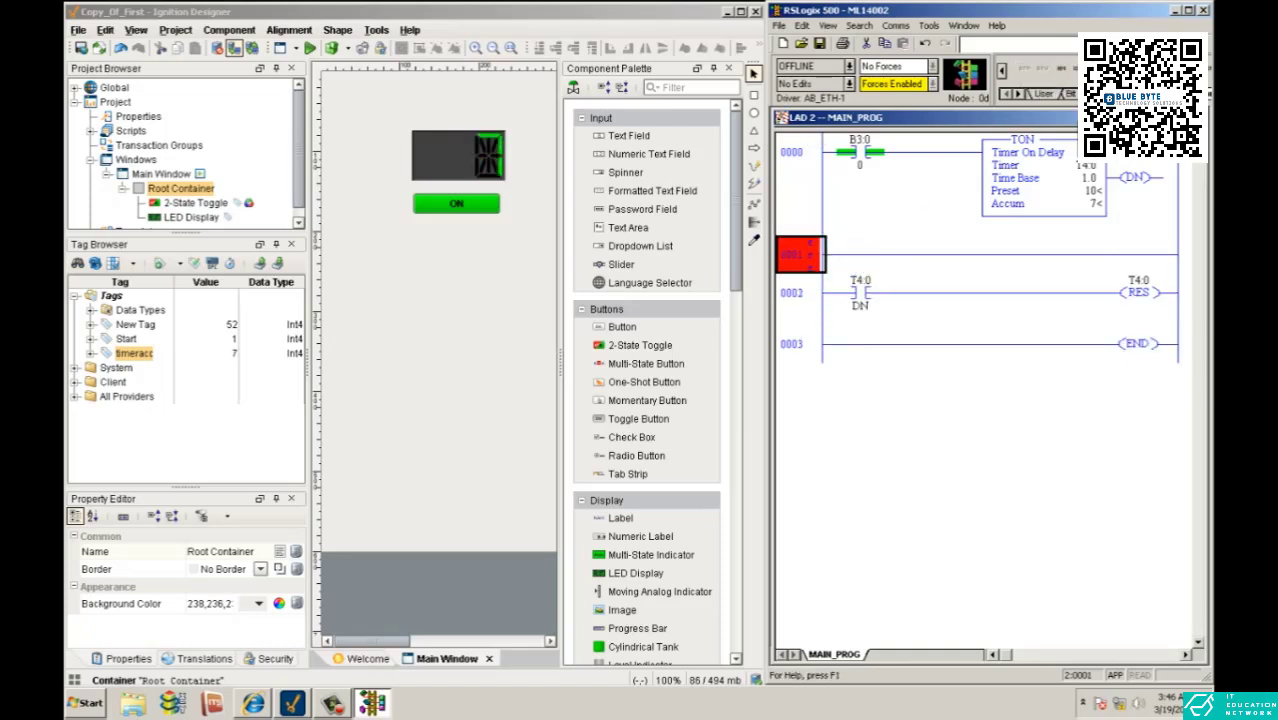
- Add a LIM instruction to the new rung with low limit 4, test T4:0.ACC, and high limit 5
{"action": "left_click_drag", "start_coordinate": [1110, 22], "coordinate": [1058, 22]}
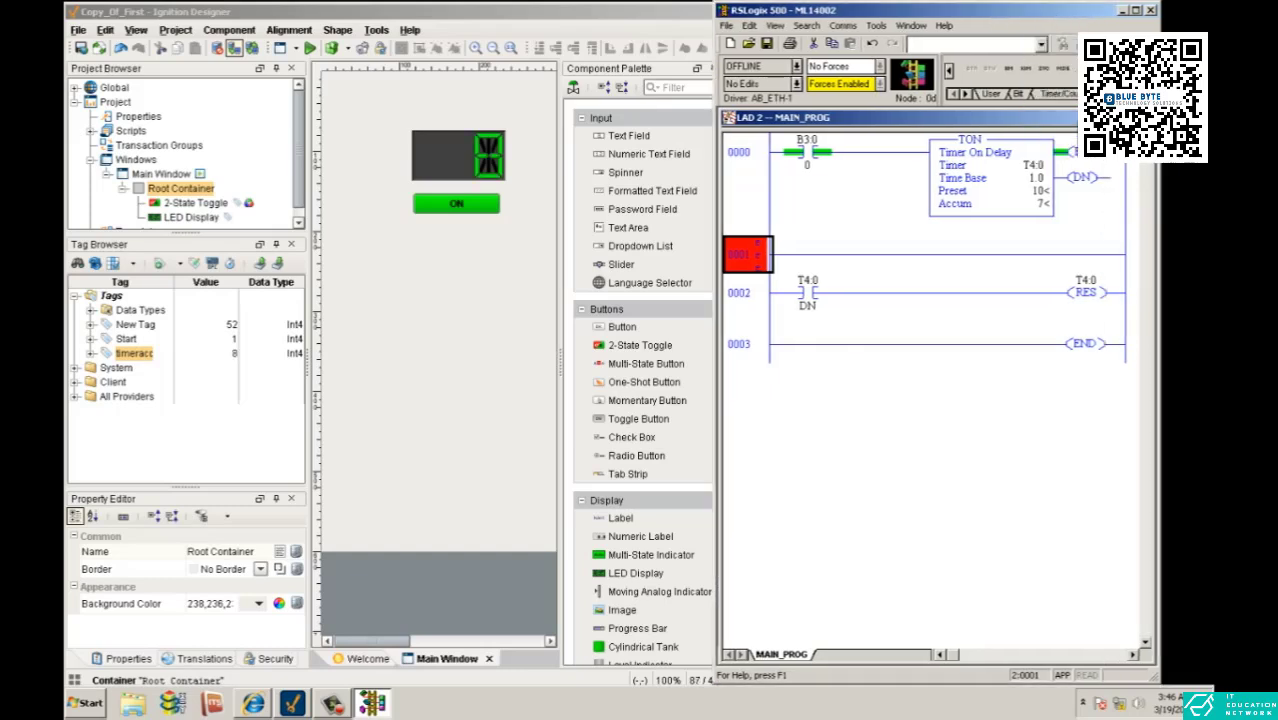
{"action": "left_click_drag", "start_coordinate": [1160, 100], "coordinate": [1198, 100]}
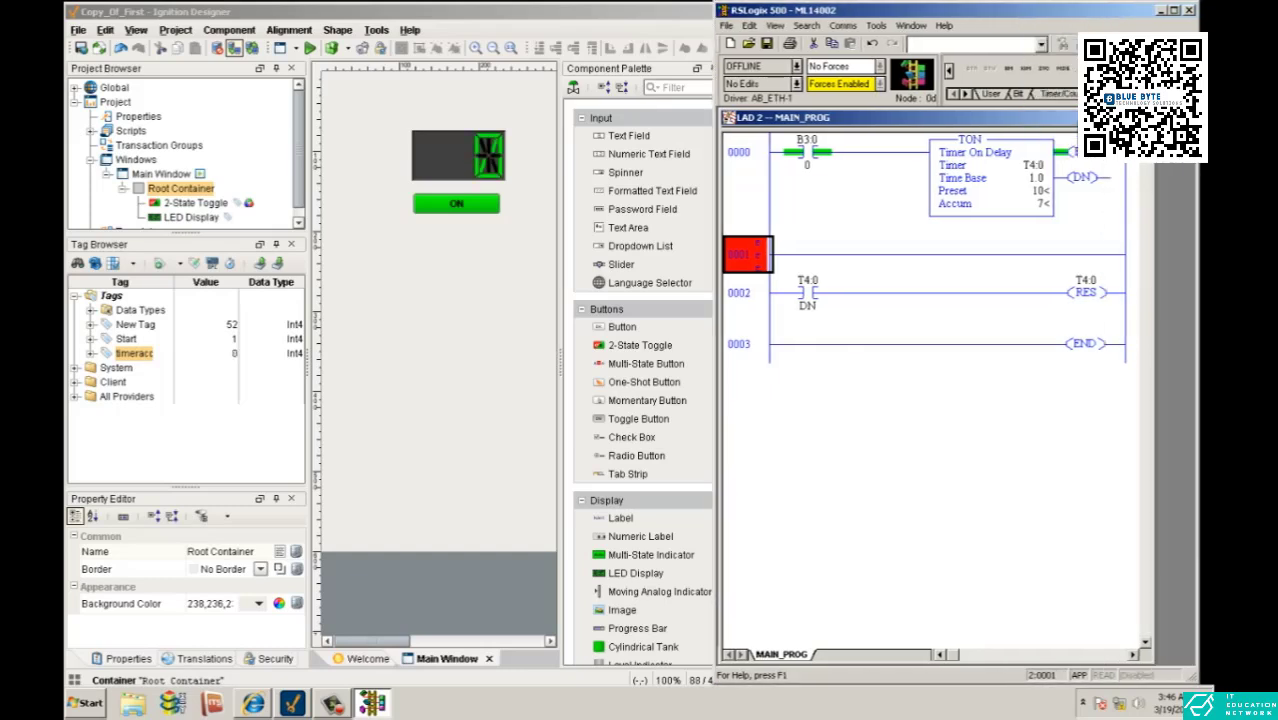
{"action": "left_click_drag", "start_coordinate": [970, 72], "coordinate": [866, 276]}
{"action": "double_click", "coordinate": [893, 268]}
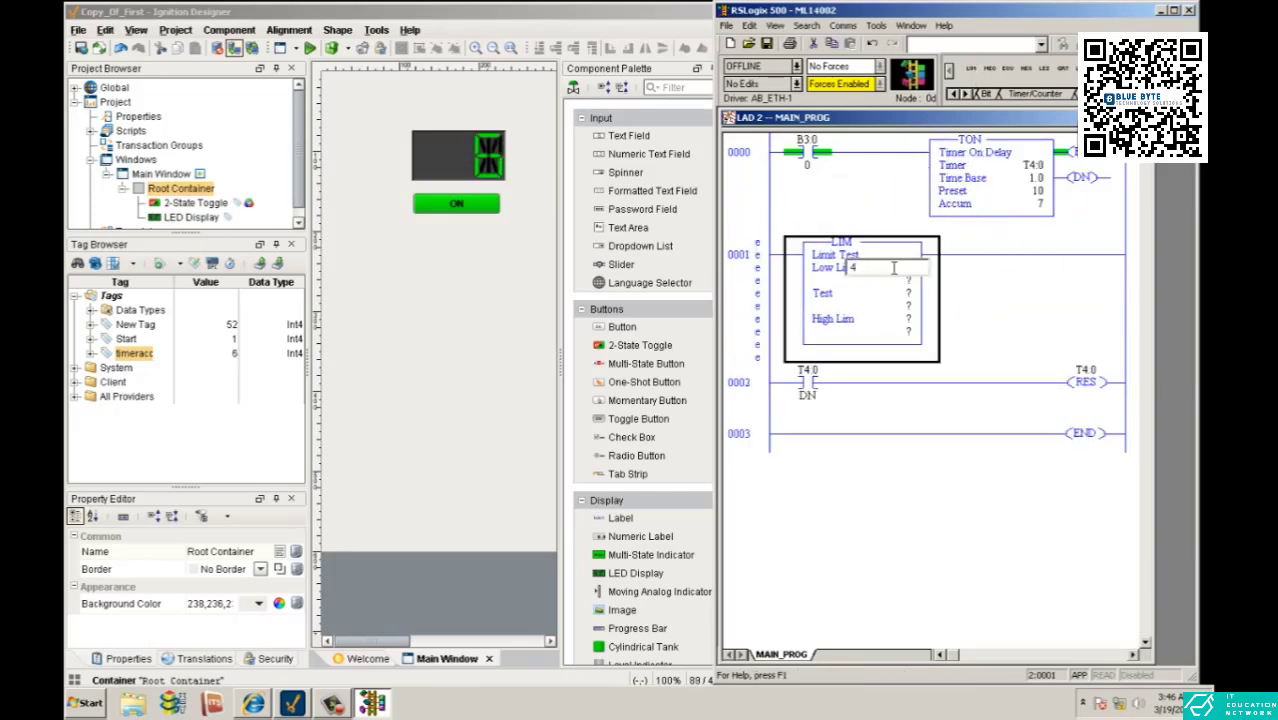
{"action": "key", "text": "Return"}
{"action": "left_click", "coordinate": [898, 319]}
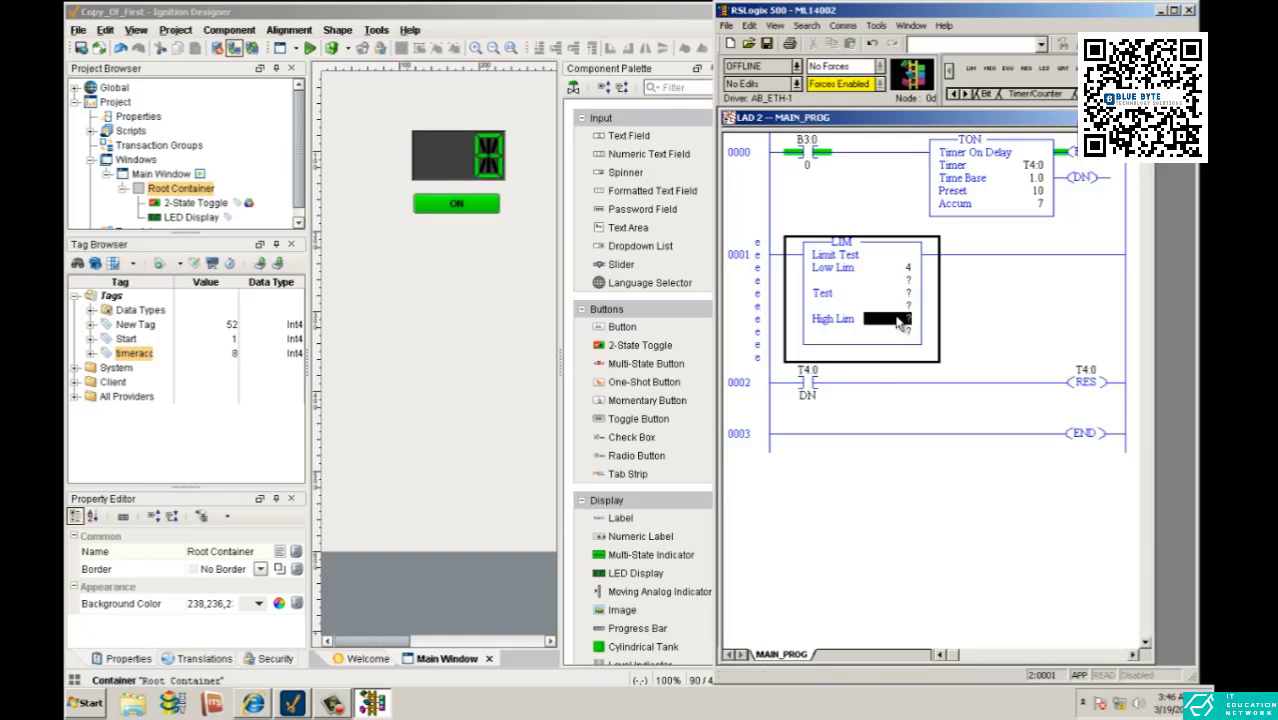
{"action": "double_click", "coordinate": [898, 319]}
{"action": "type", "text": "5"}
{"action": "key", "text": "Return"}
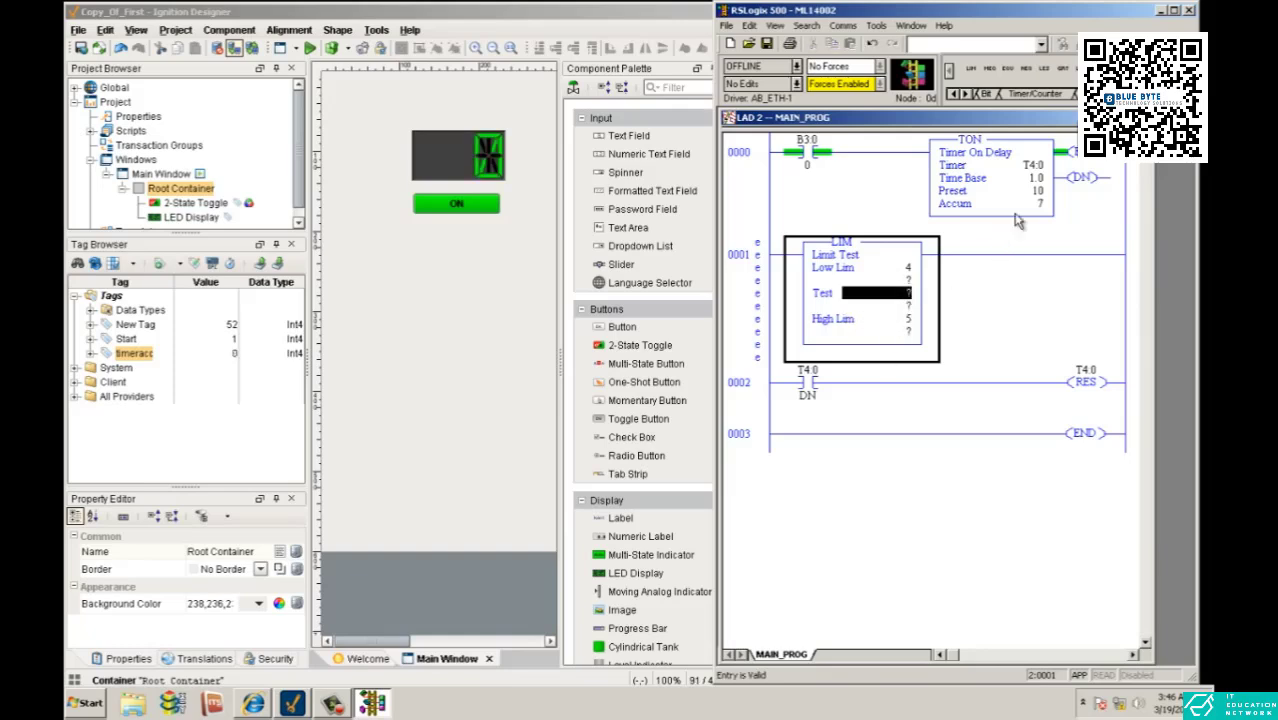
{"action": "left_click_drag", "start_coordinate": [1030, 207], "coordinate": [905, 305]}
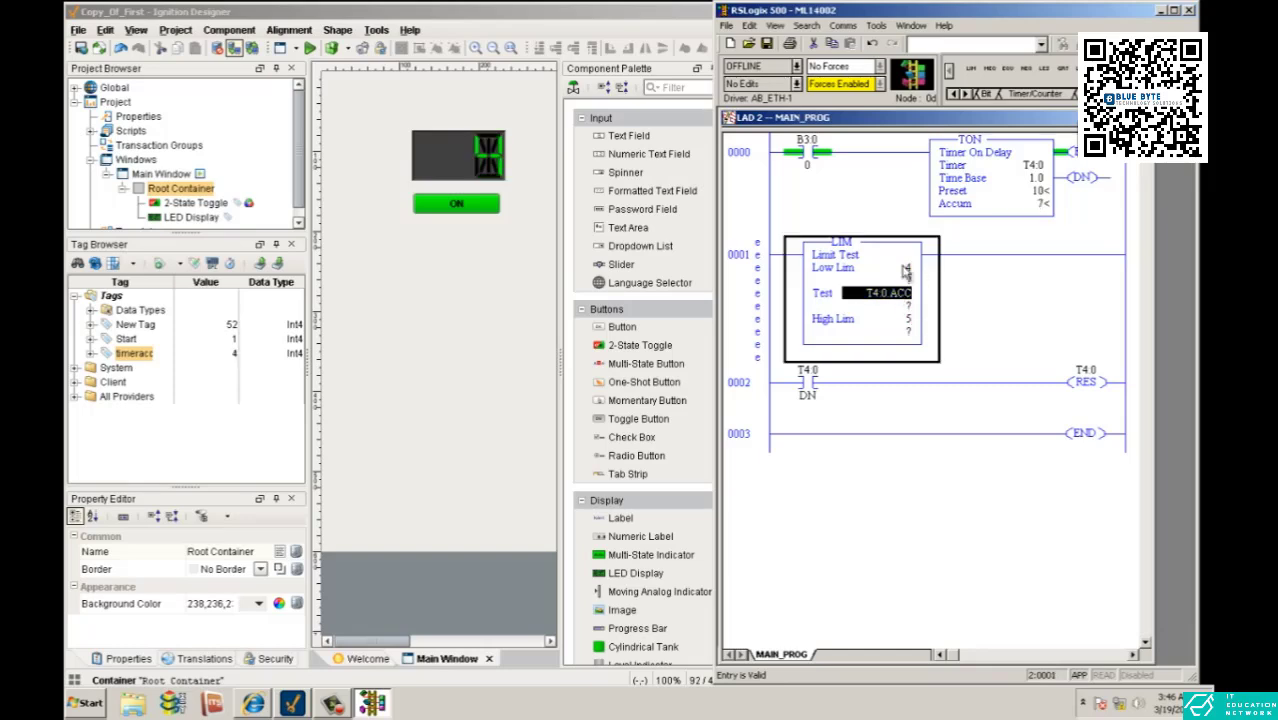
- Add a CTU count-up instruction after the LIM on rung 0001 and assign it counter C5:0
{"action": "left_click", "coordinate": [984, 94]}
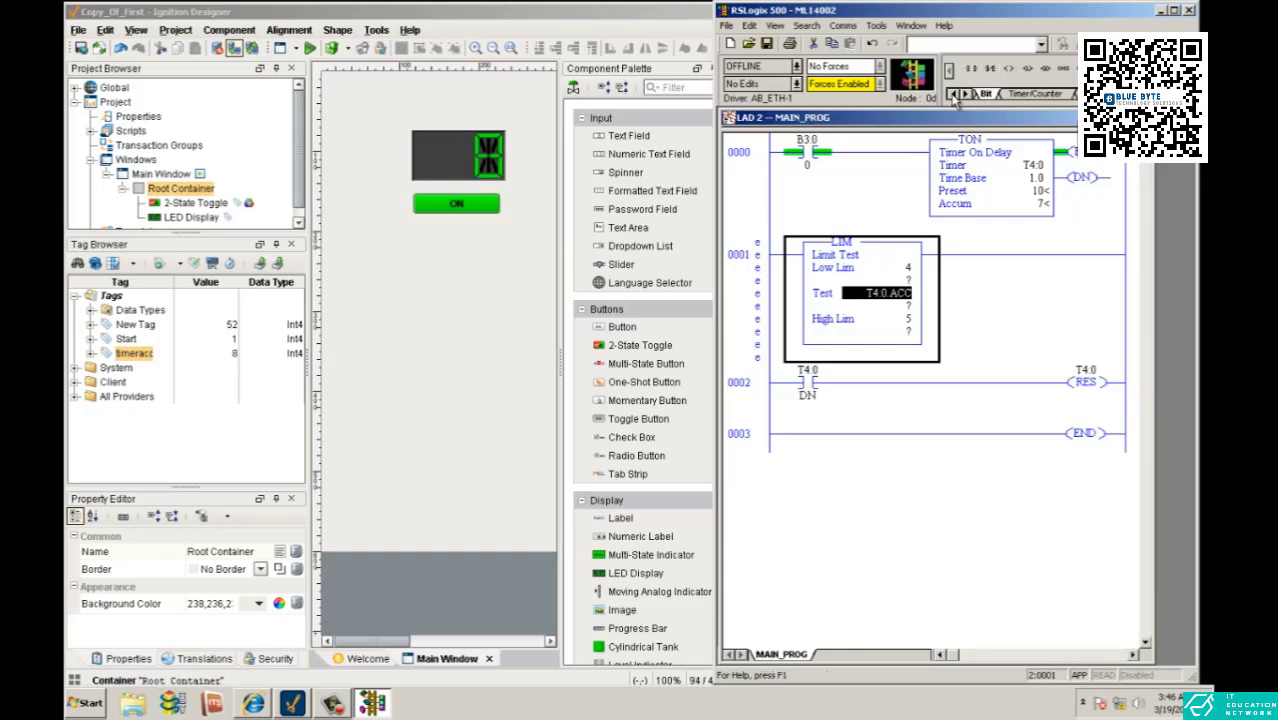
{"action": "left_click", "coordinate": [953, 95]}
{"action": "left_click", "coordinate": [1058, 94]}
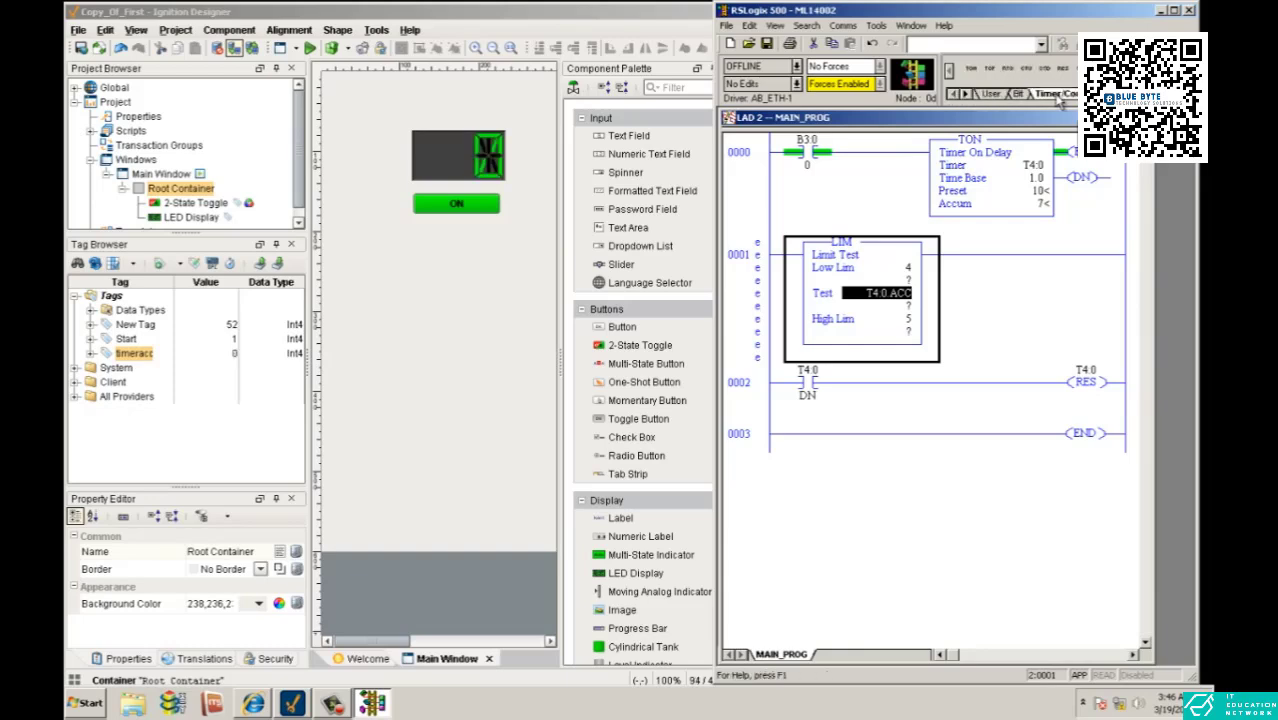
{"action": "left_click", "coordinate": [1026, 68]}
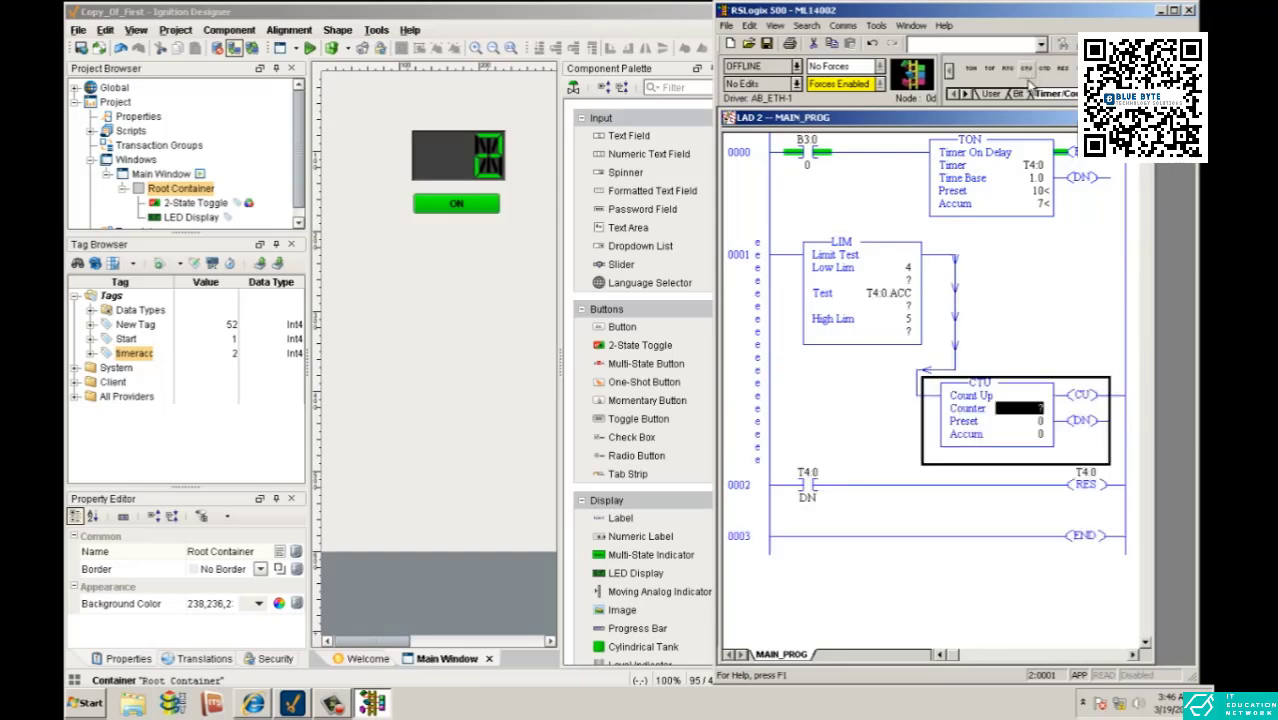
{"action": "left_click_drag", "start_coordinate": [941, 397], "coordinate": [950, 265]}
{"action": "double_click", "coordinate": [1030, 410]}
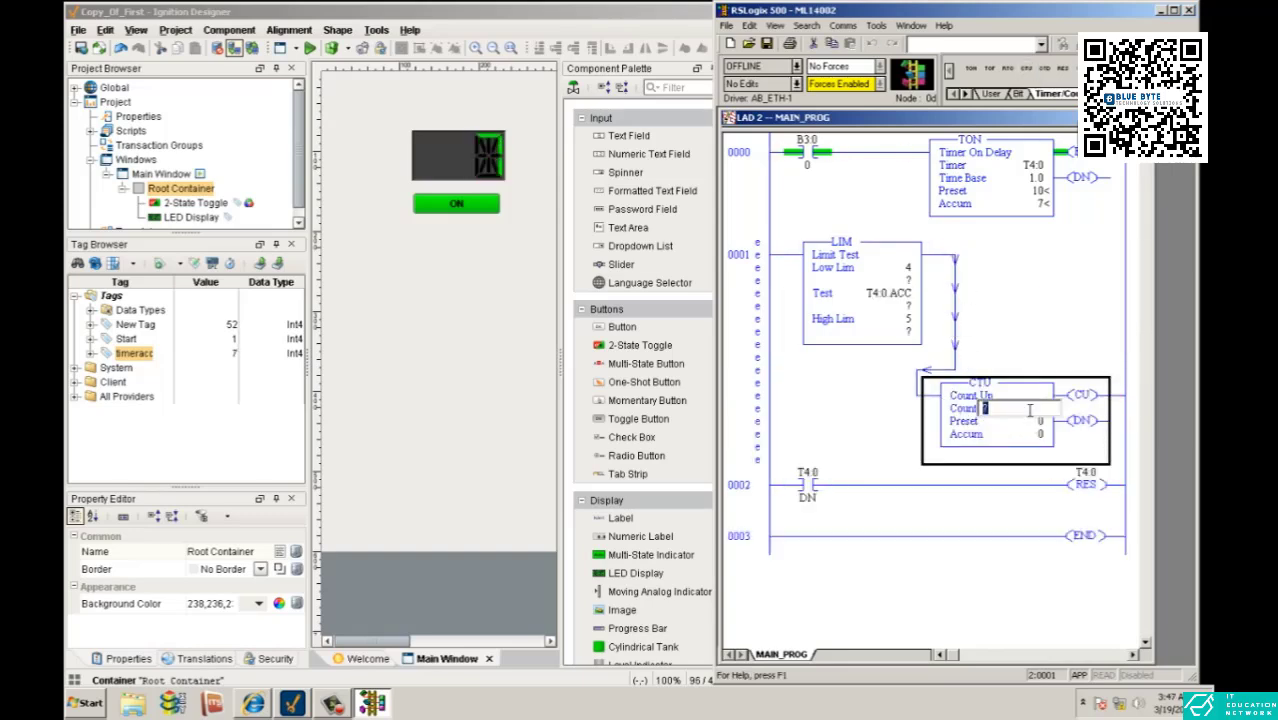
{"action": "type", "text": "C5:0"}
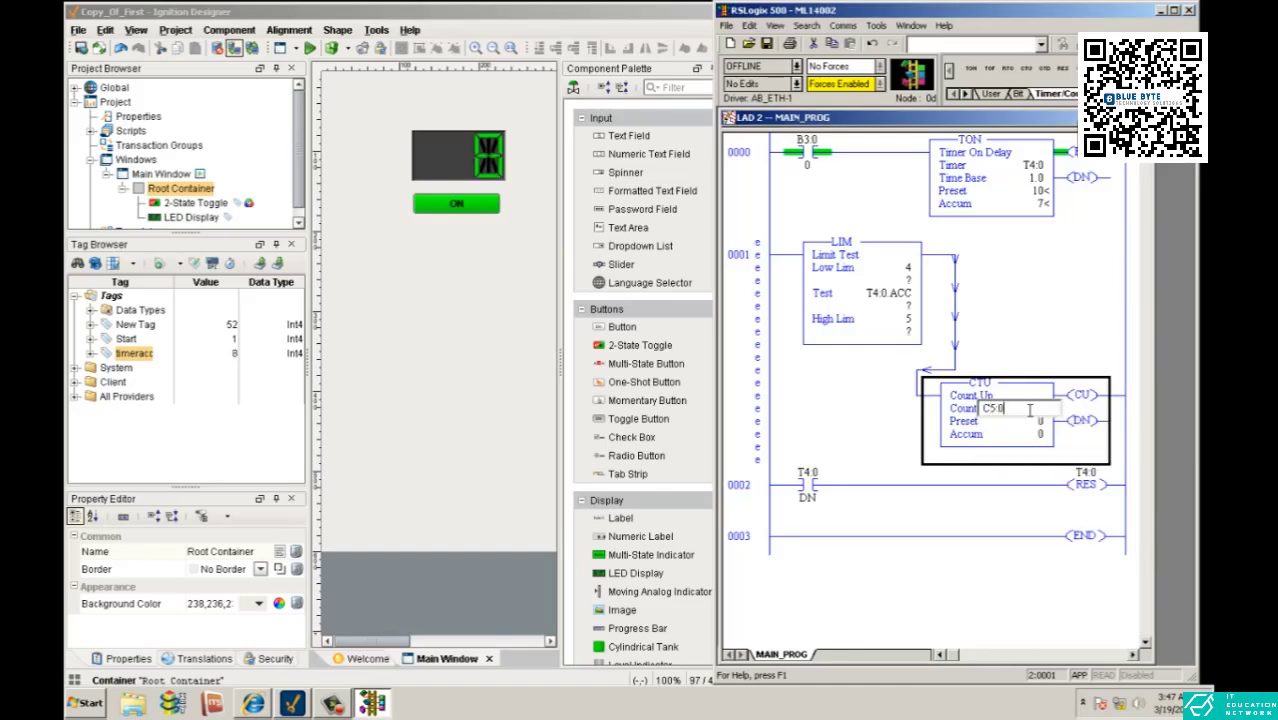
{"action": "key", "text": "Return"}
- Set the C5:0 counter's preset to 100 and keep its accumulator at 0
{"action": "left_click", "coordinate": [970, 511]}
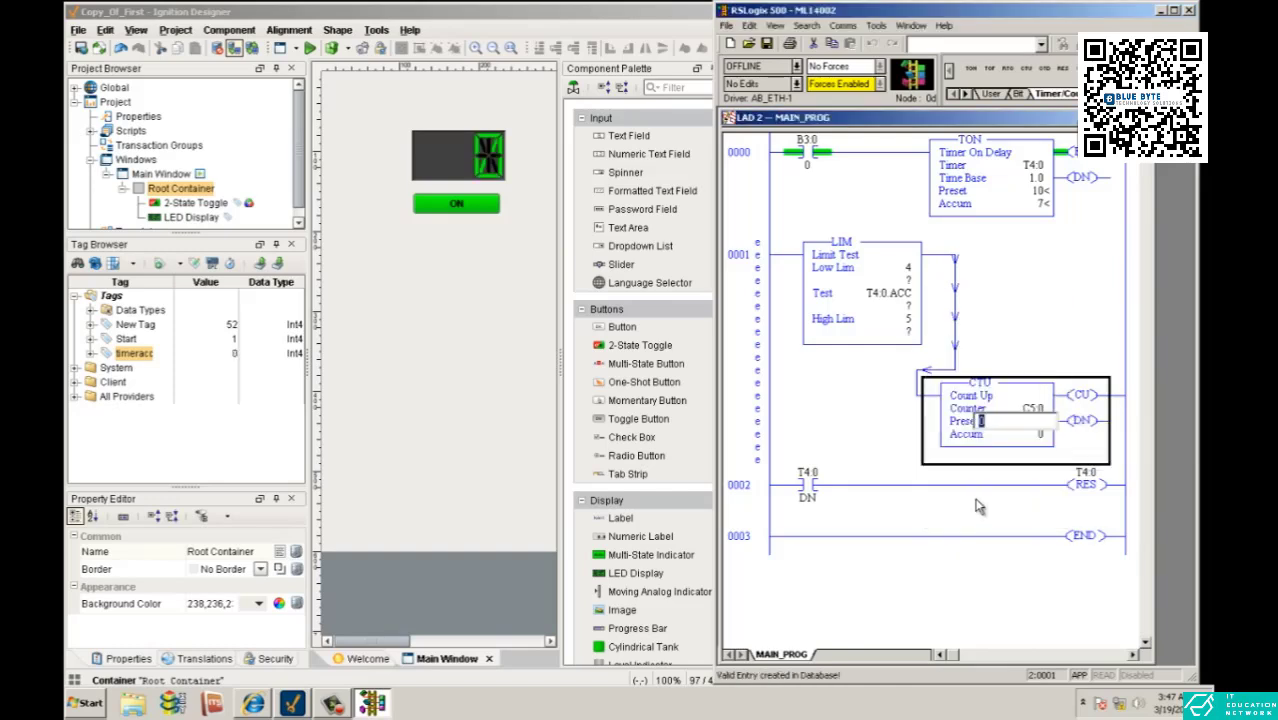
{"action": "left_click", "coordinate": [1025, 435]}
{"action": "left_click", "coordinate": [1024, 424]}
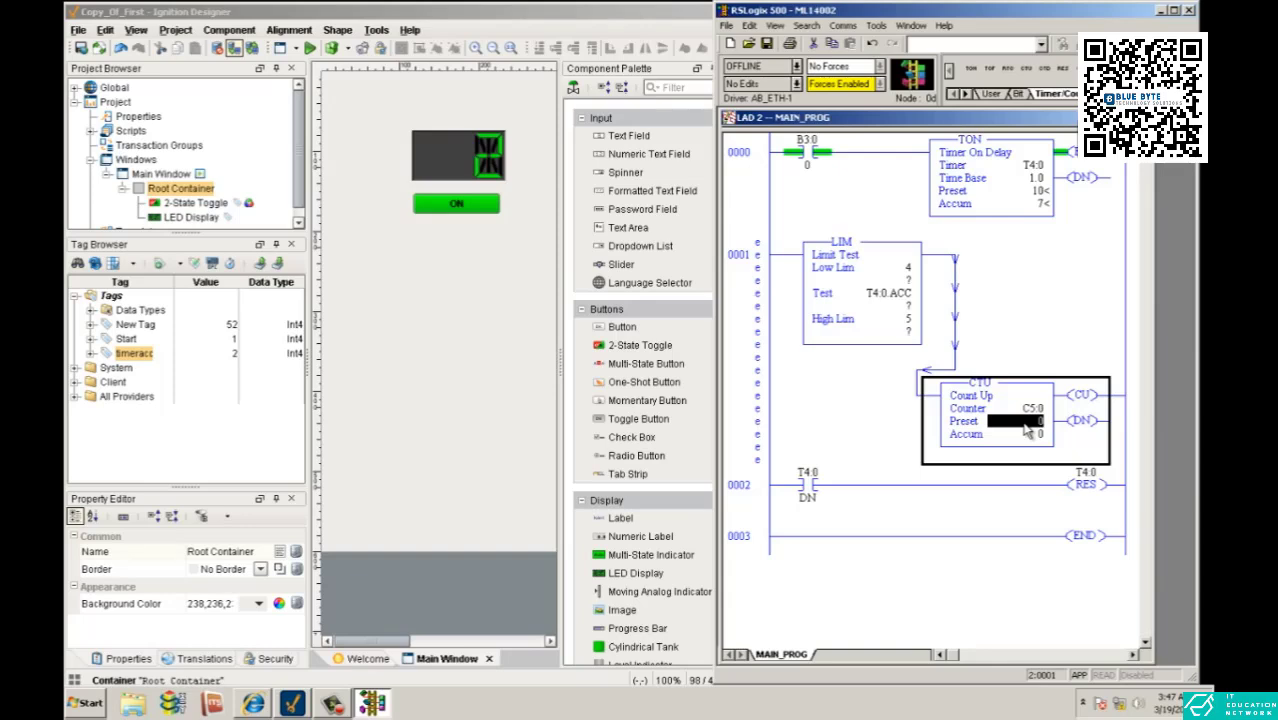
{"action": "type", "text": "100"}
{"action": "key", "text": "Return"}
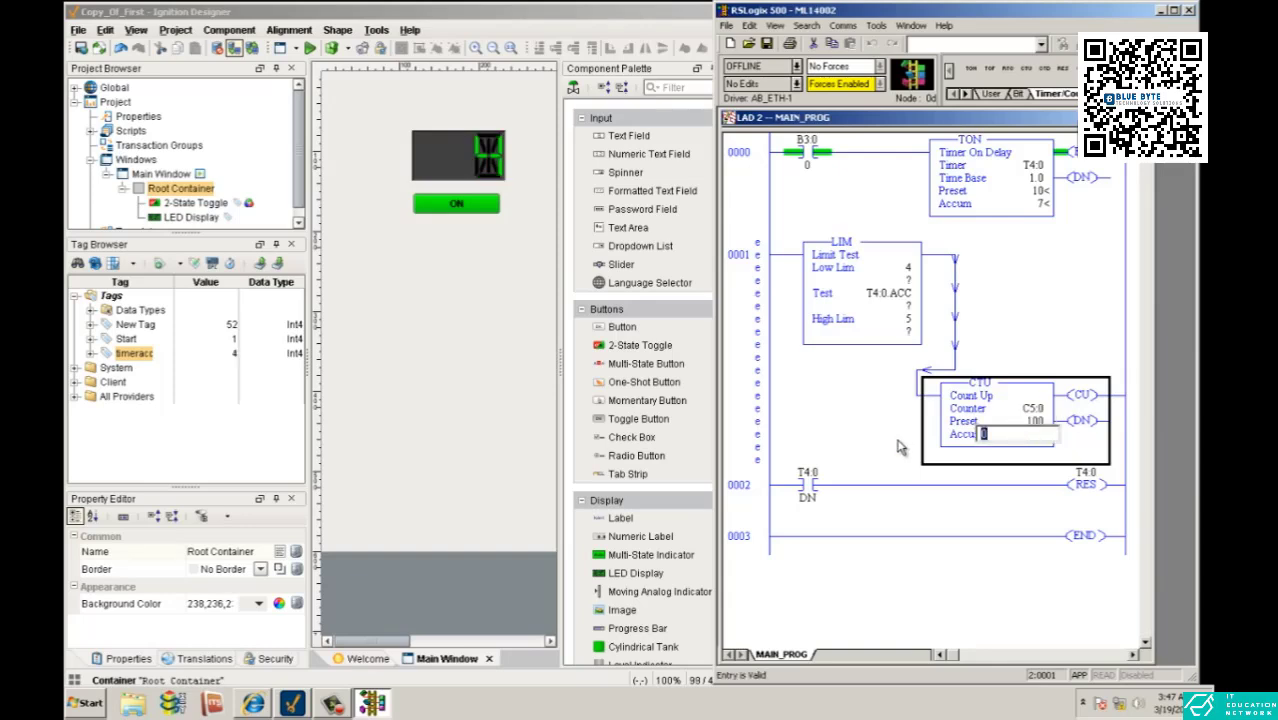
{"action": "key", "text": "Return"}
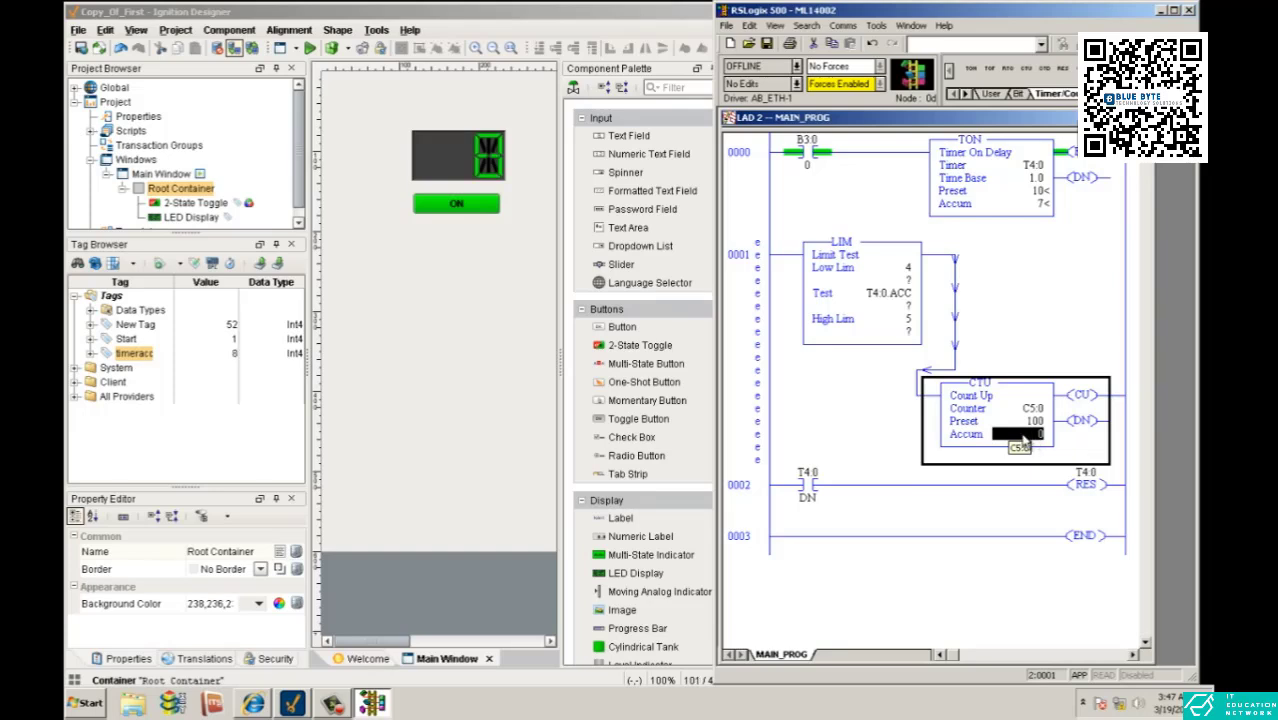
- Save the ladder program, download it to the MicroLogix 1400, and return the processor to run mode
{"action": "key", "text": "ctrl+s"}
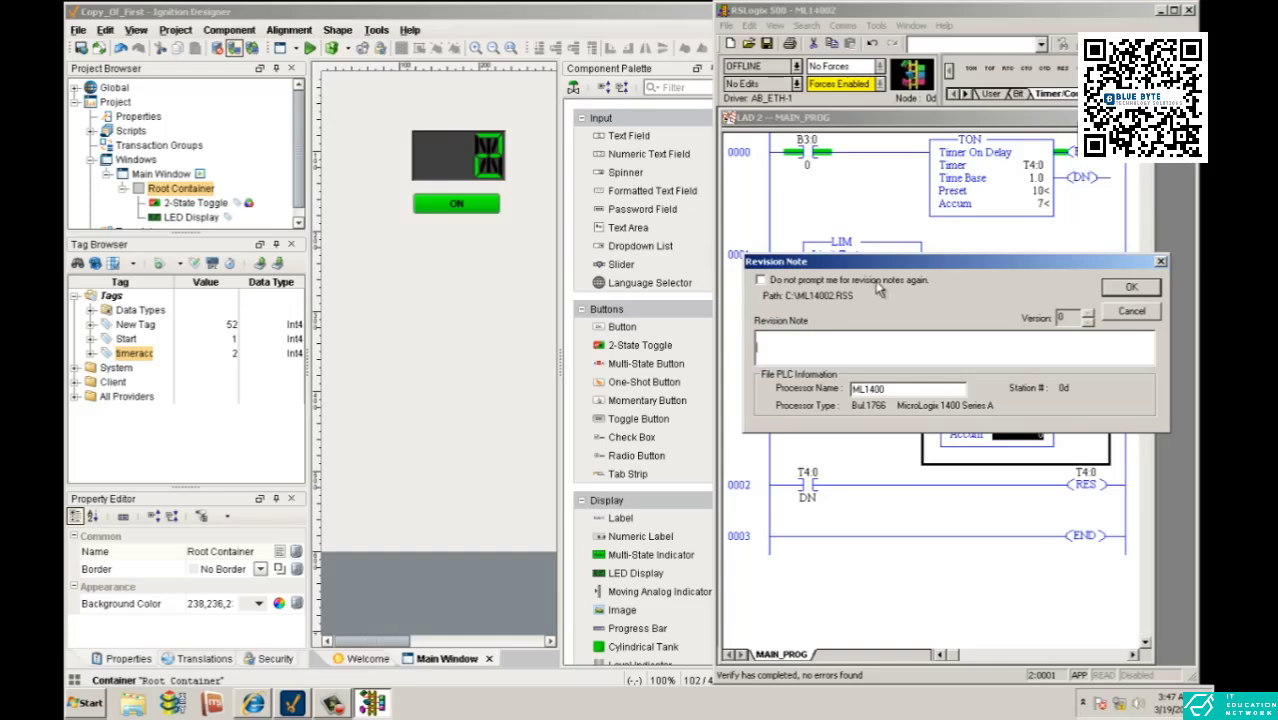
{"action": "left_click", "coordinate": [1107, 290]}
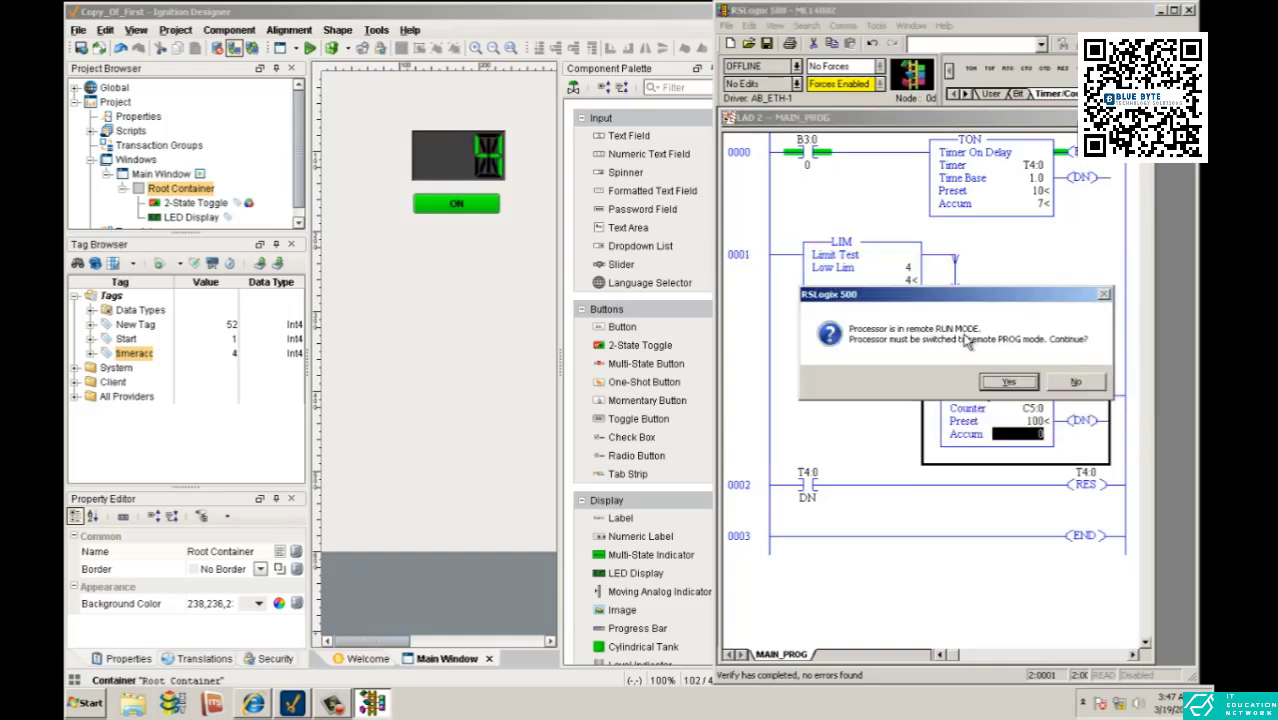
{"action": "key", "text": "Return"}
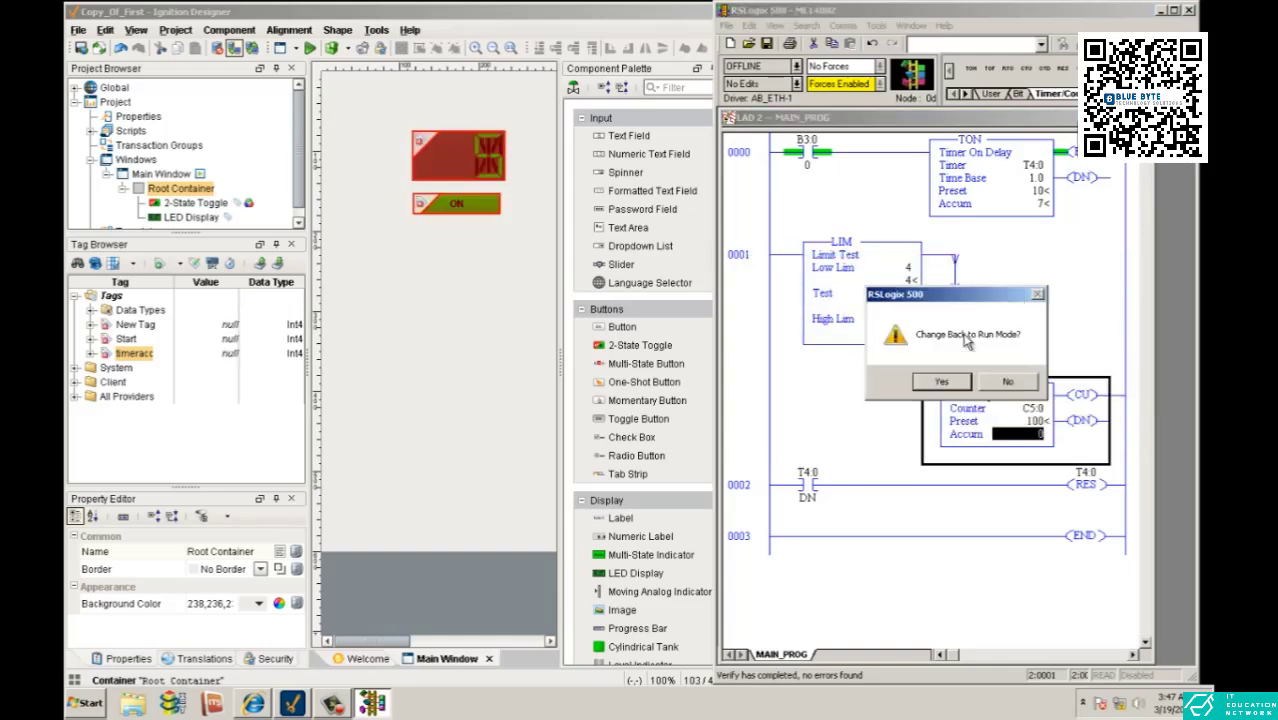
{"action": "key", "text": "Return"}
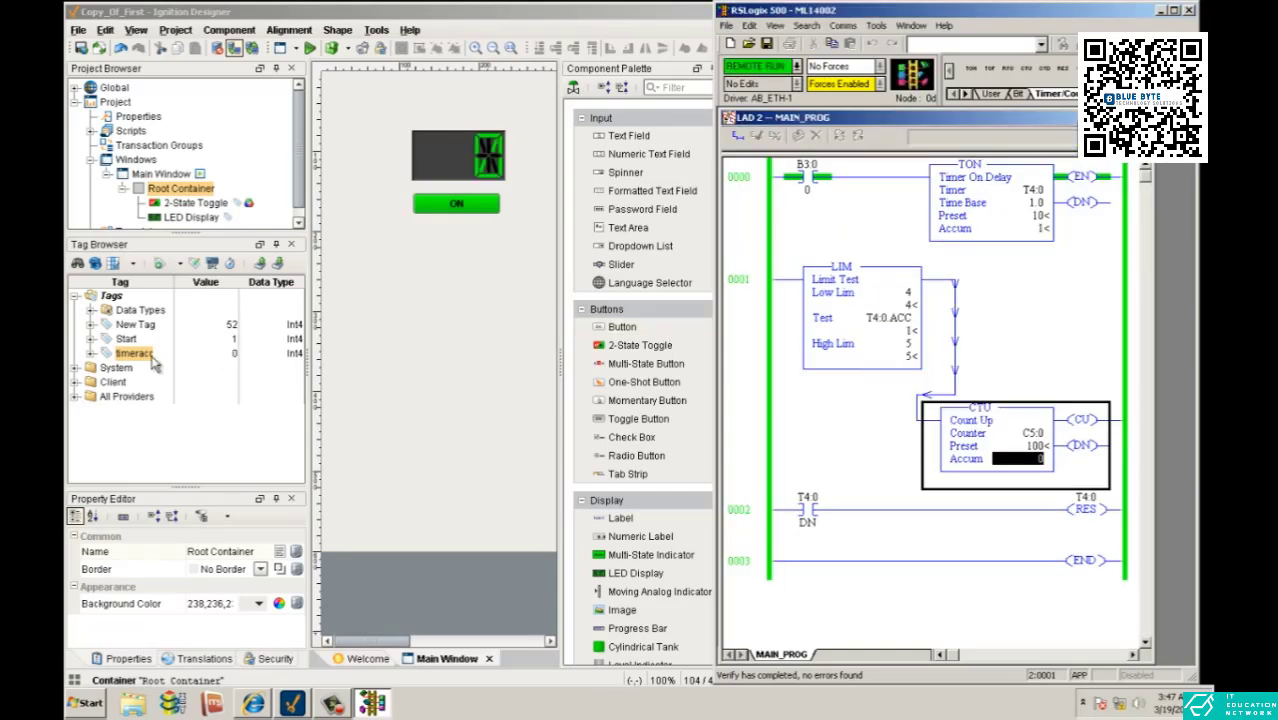
- Create a new OPC tag under Tags and set its OPC server to Ignition OPC-UA Server
{"action": "left_click", "coordinate": [113, 296]}
{"action": "right_click", "coordinate": [113, 296]}
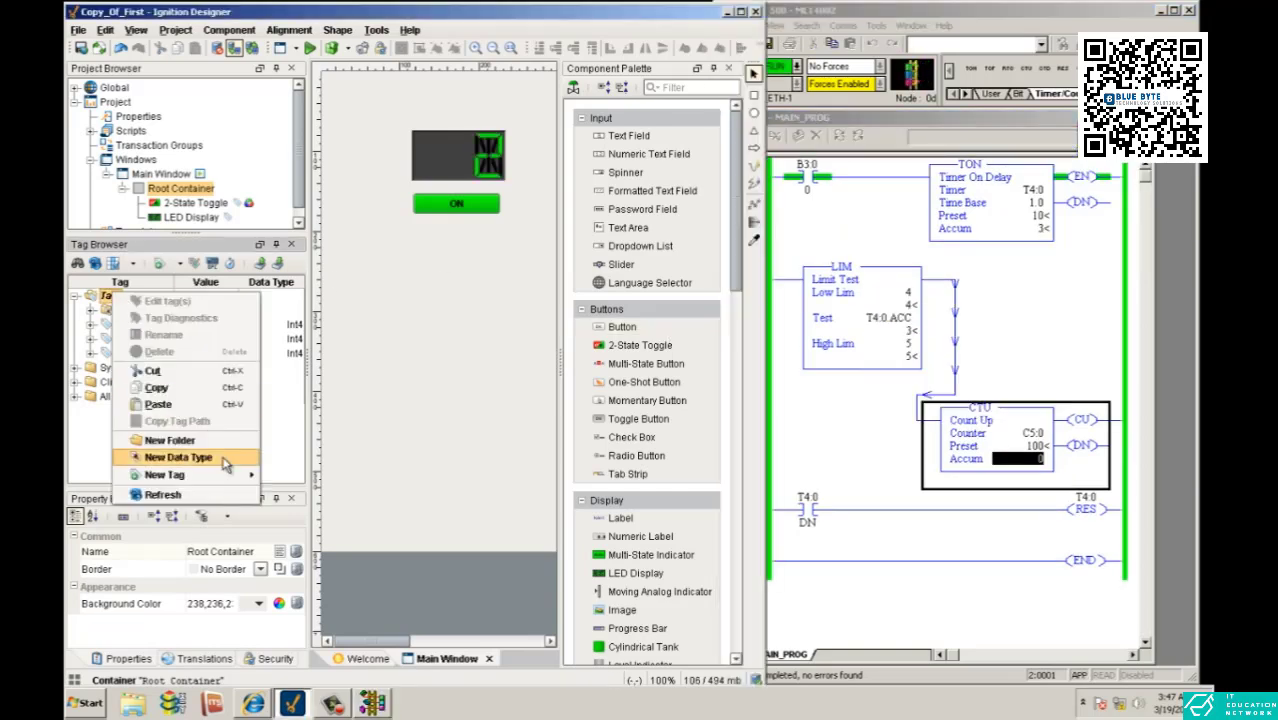
{"action": "mouse_move", "coordinate": [170, 475]}
{"action": "left_click", "coordinate": [311, 476]}
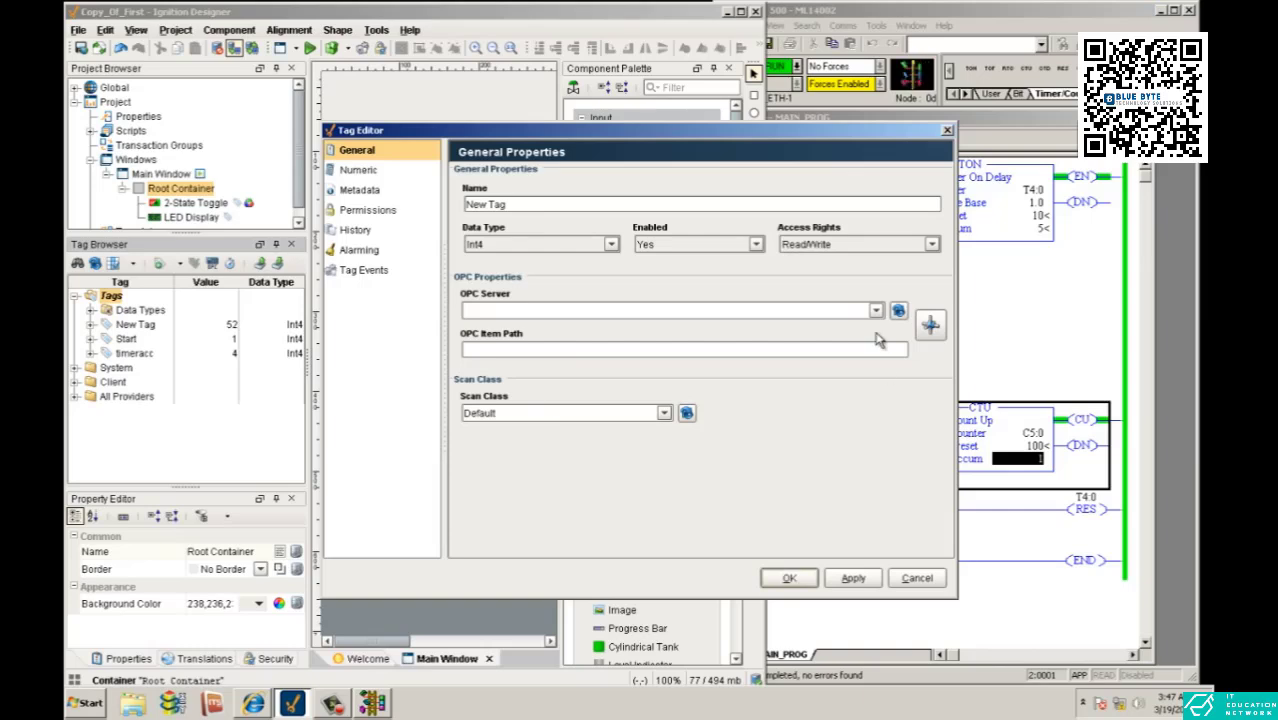
{"action": "left_click", "coordinate": [876, 310]}
{"action": "left_click", "coordinate": [866, 330]}
- Browse the M1400 device's OPC items and assign C5:0.ACC as the new tag's item path
{"action": "left_click", "coordinate": [931, 325]}
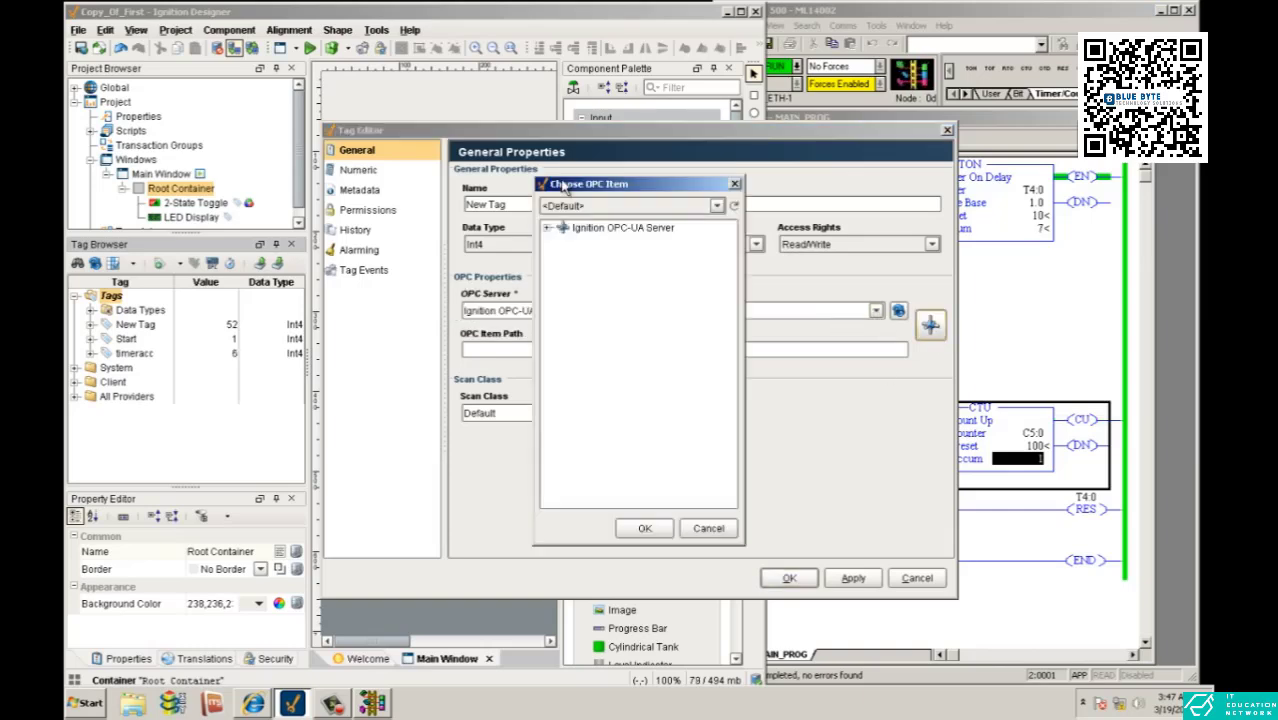
{"action": "left_click", "coordinate": [548, 228]}
{"action": "left_click", "coordinate": [563, 242]}
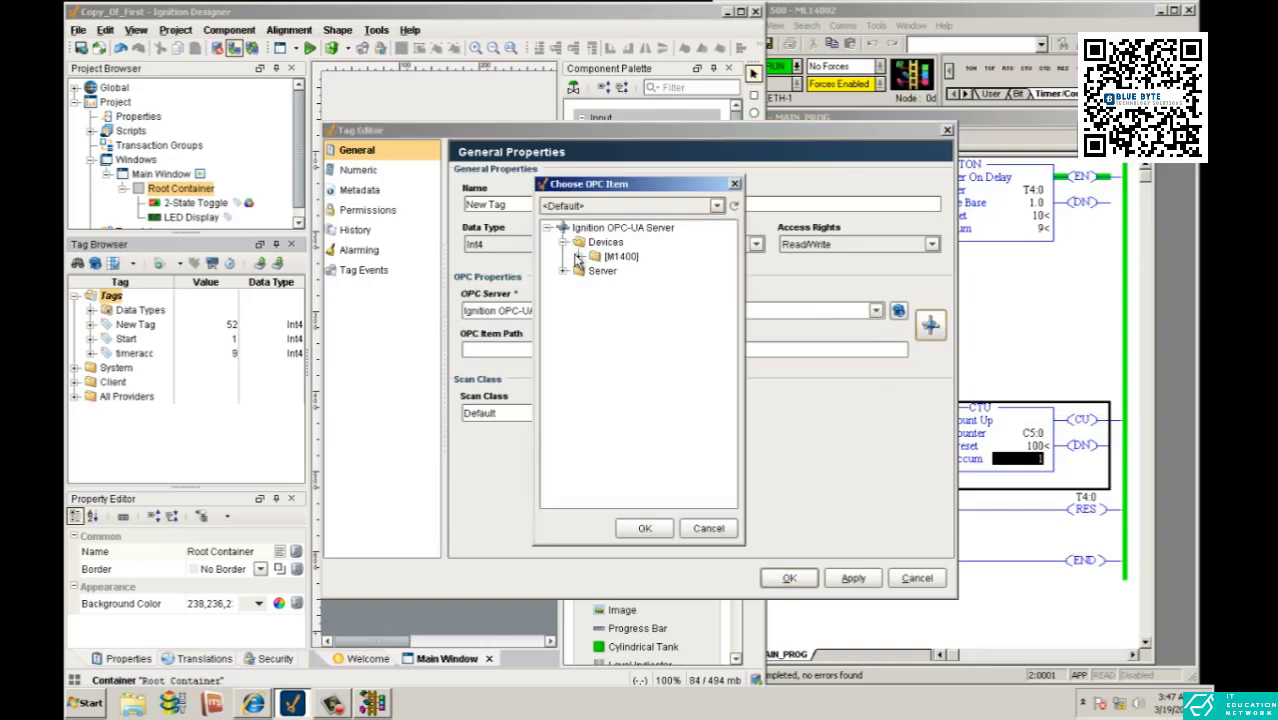
{"action": "left_click", "coordinate": [579, 257]}
{"action": "left_click", "coordinate": [596, 285]}
{"action": "left_click", "coordinate": [612, 299]}
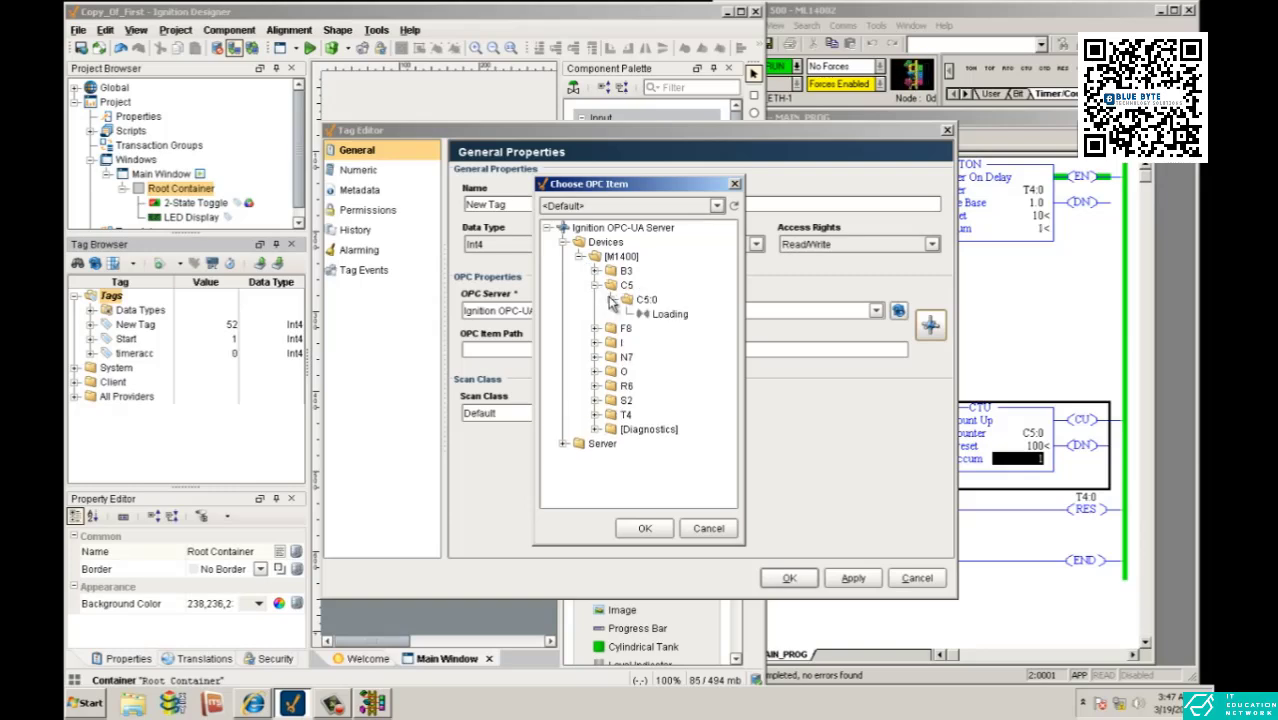
{"action": "left_click", "coordinate": [662, 314]}
{"action": "left_click", "coordinate": [645, 529]}
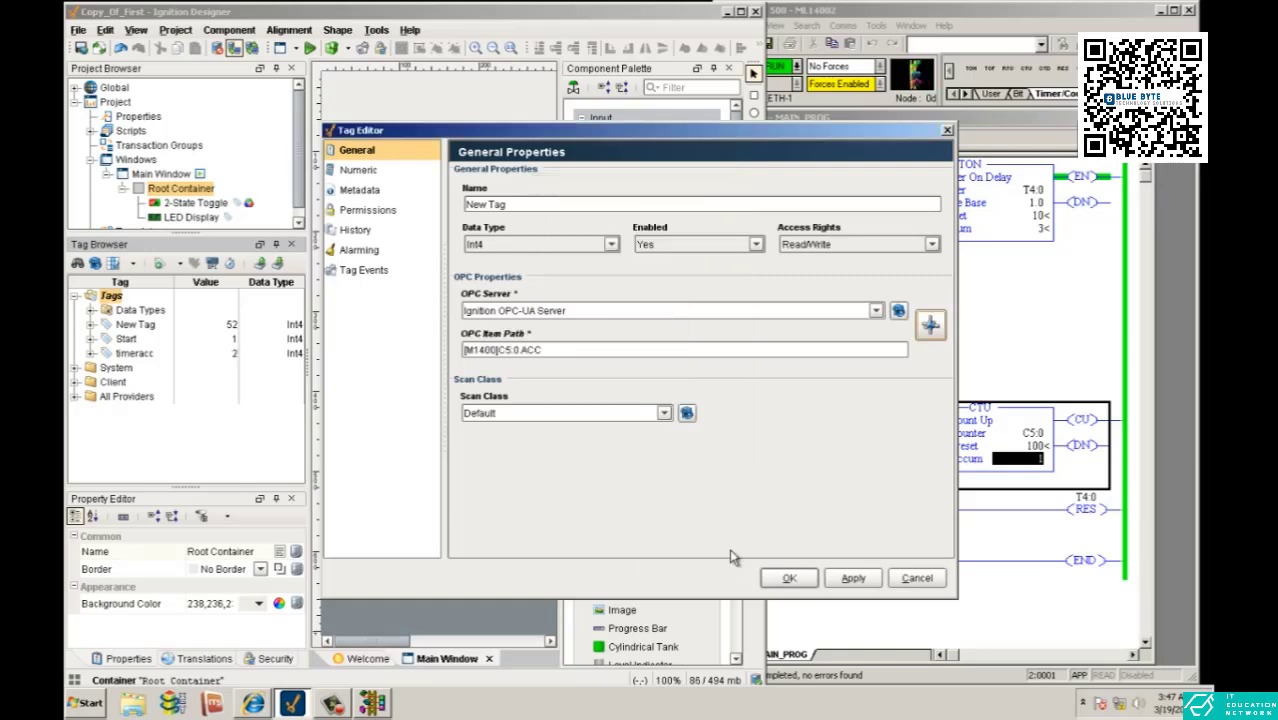
- Name the counter accumulator tag CACC and save it
{"action": "left_click", "coordinate": [853, 578]}
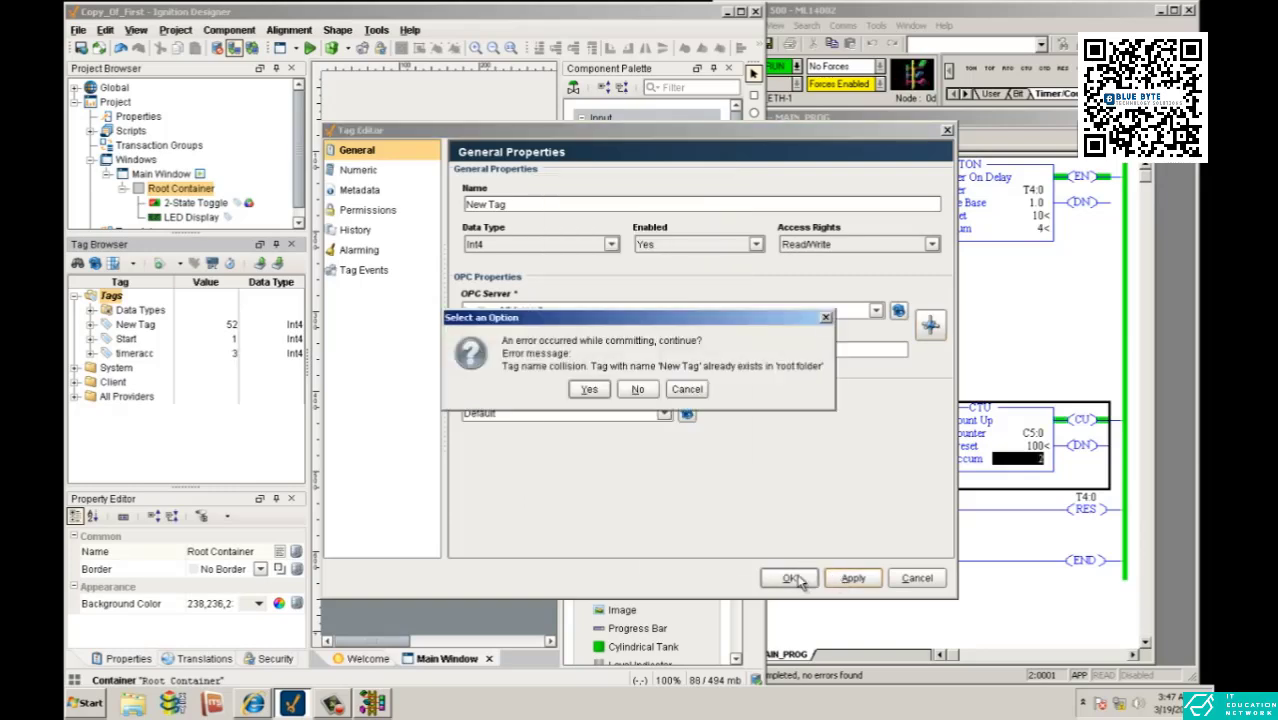
{"action": "left_click", "coordinate": [636, 390]}
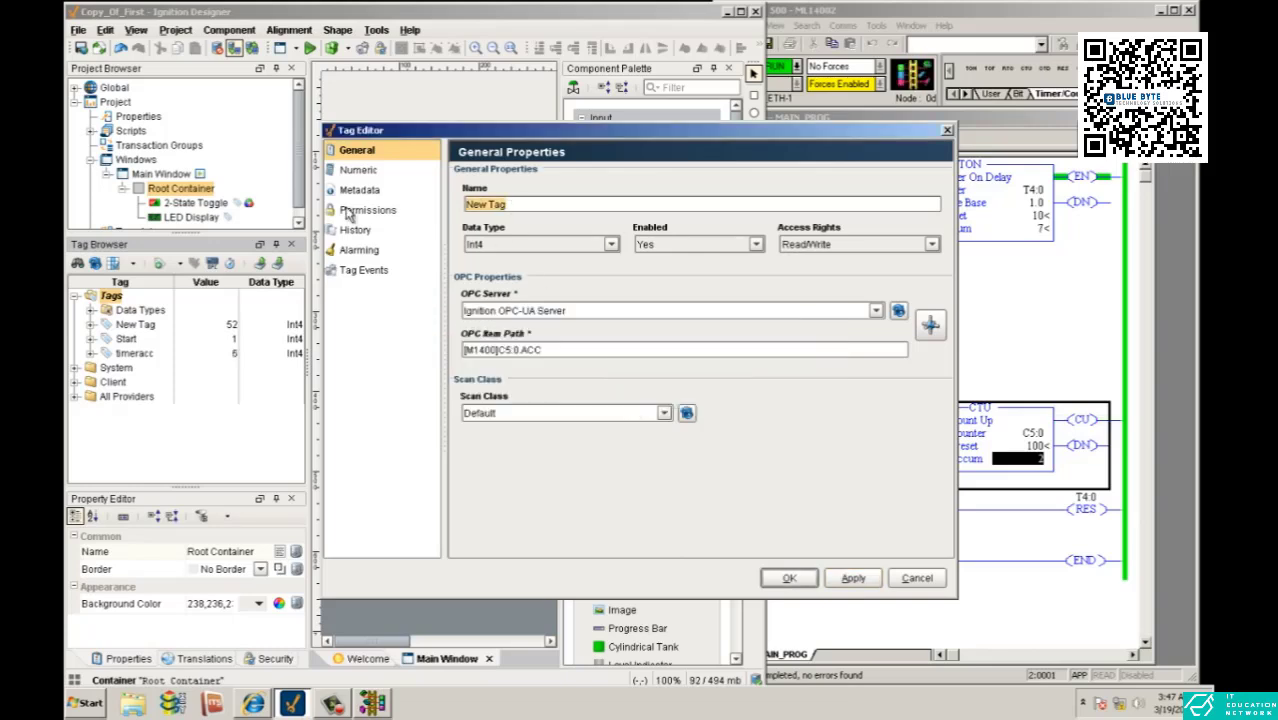
{"action": "type", "text": "CACC"}
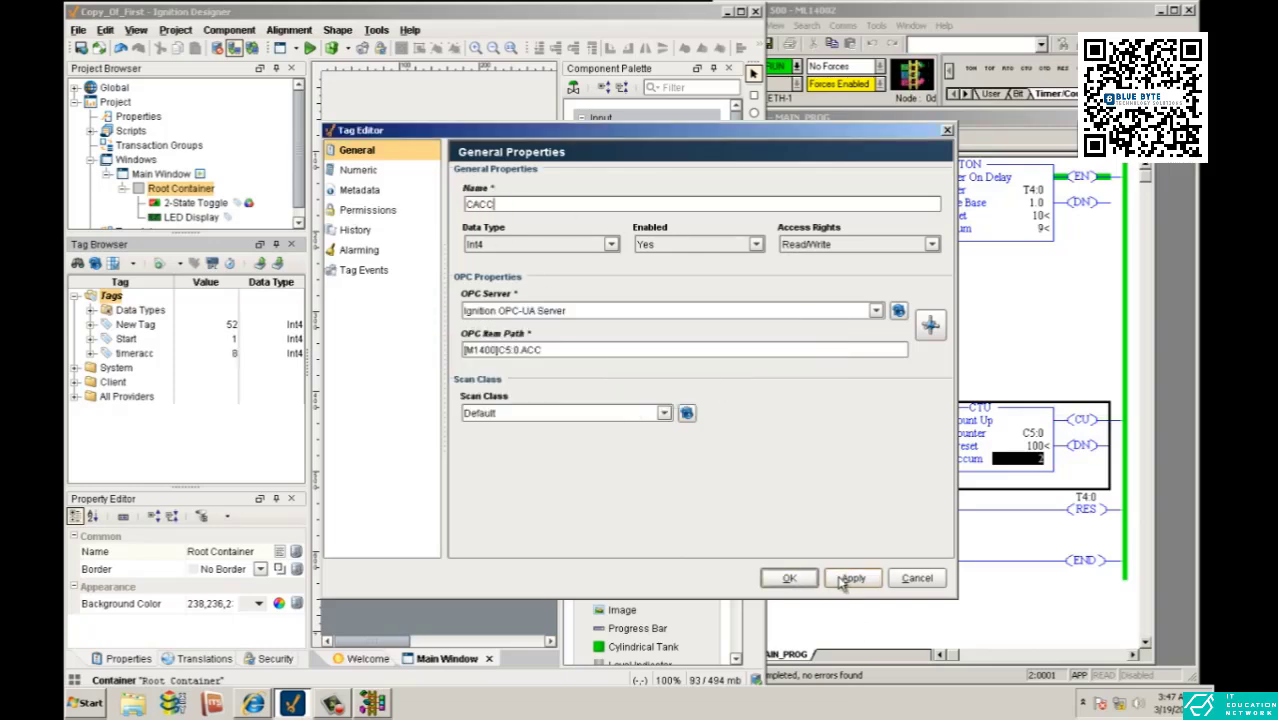
{"action": "left_click", "coordinate": [850, 578]}
{"action": "left_click", "coordinate": [789, 578]}
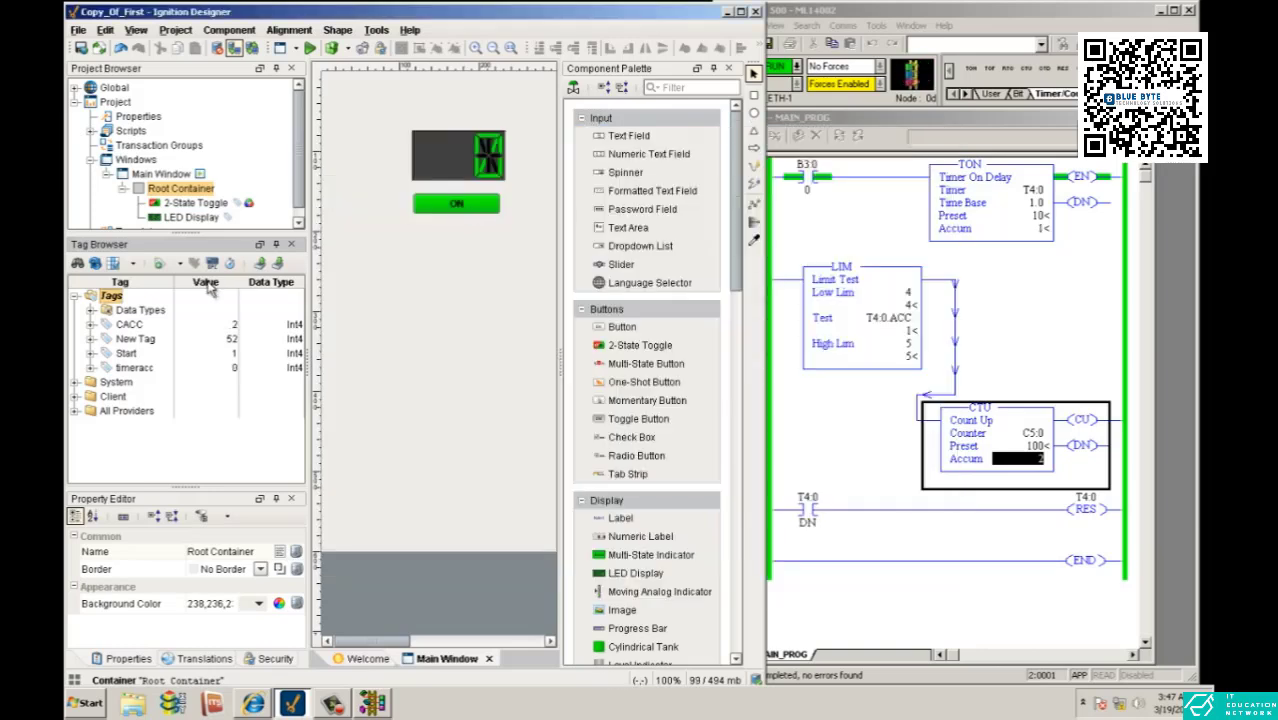
- Bind the CACC tag to the existing LED display and preview its value against the C5:0 accumulator in the running ladder
{"action": "left_click_drag", "start_coordinate": [128, 324], "coordinate": [465, 168]}
{"action": "left_click", "coordinate": [311, 48]}
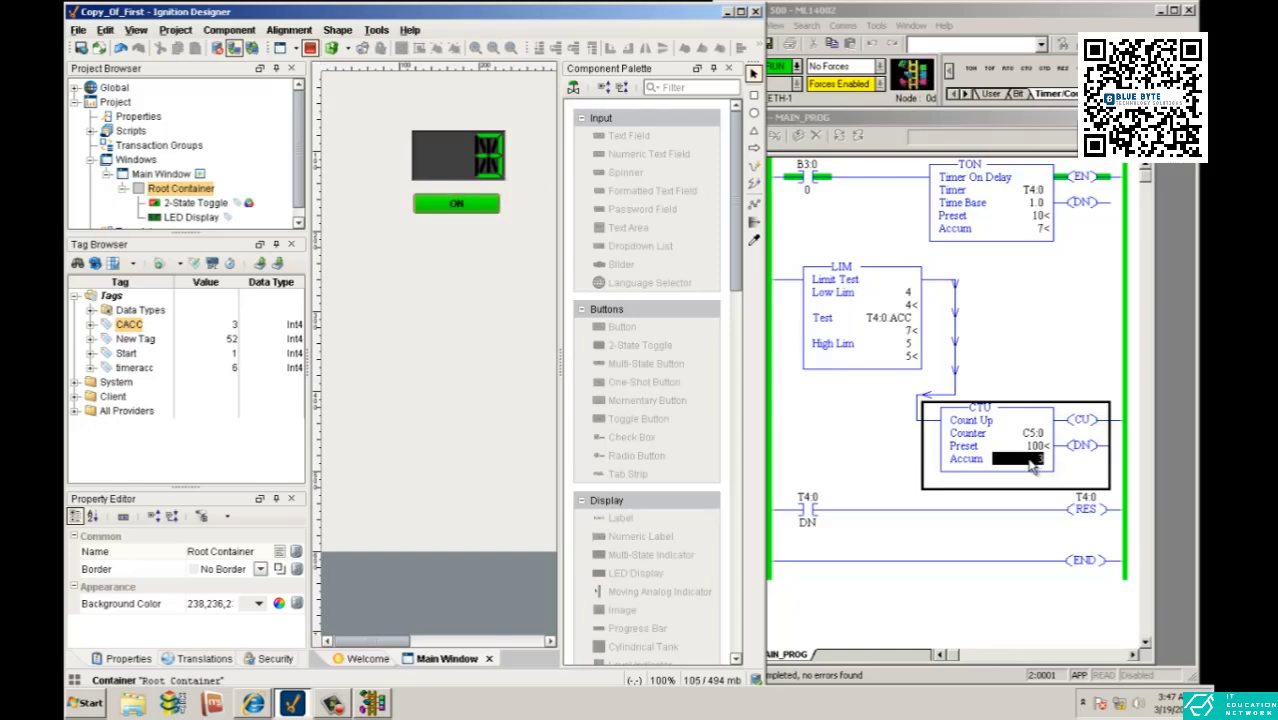
{"action": "left_click", "coordinate": [1152, 308]}
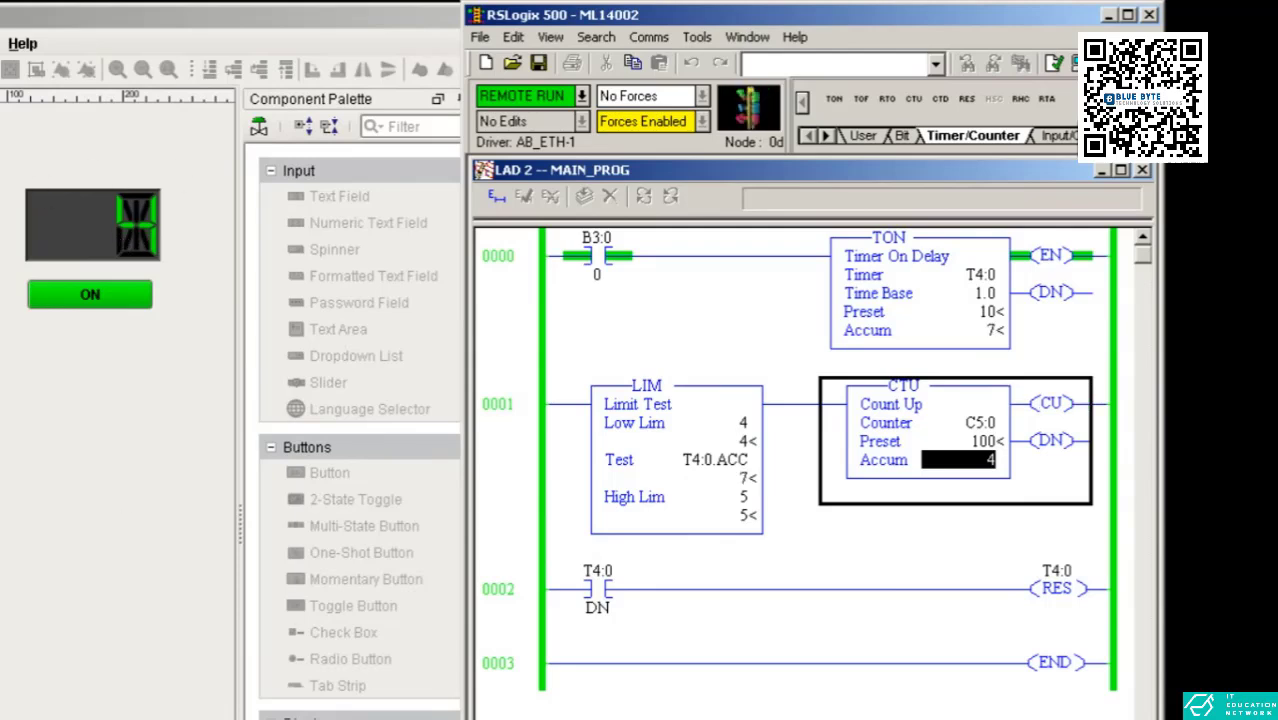
{"action": "key", "text": "alt+Tab"}
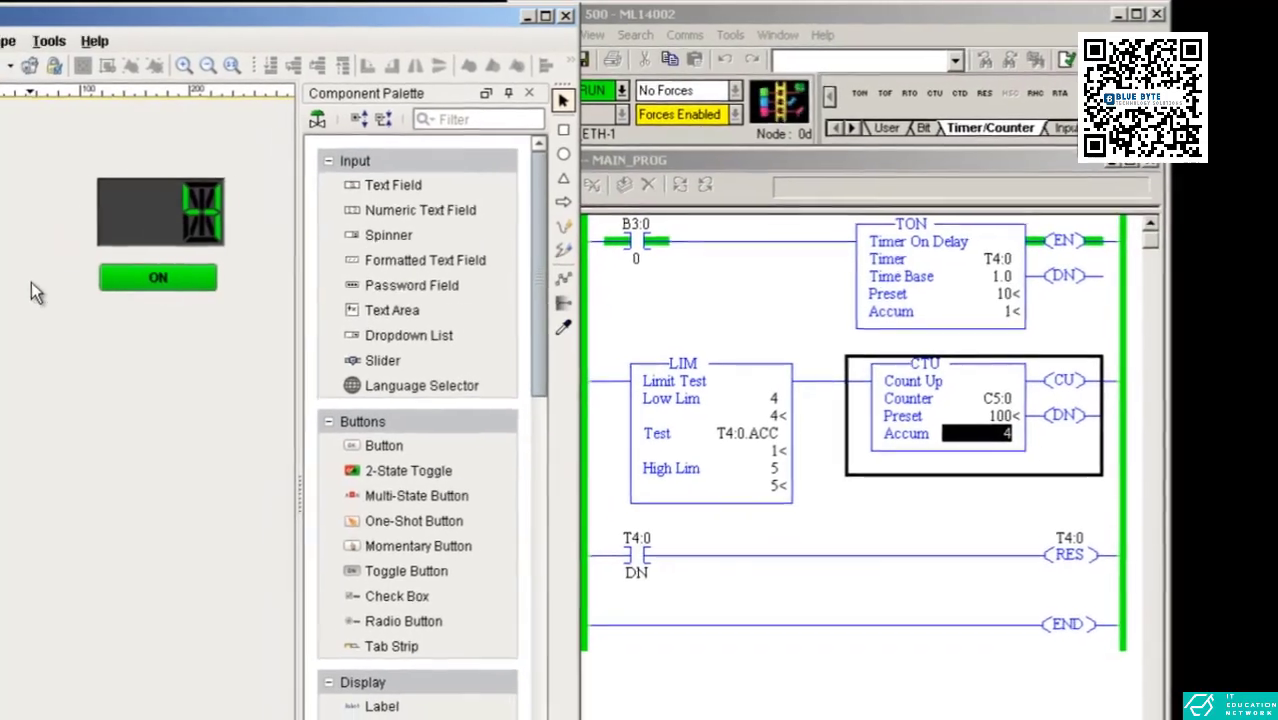
- Place a second, smaller LED display just below the ON toggle and bind the timeracc tag to it
{"action": "left_click", "coordinate": [31, 282]}
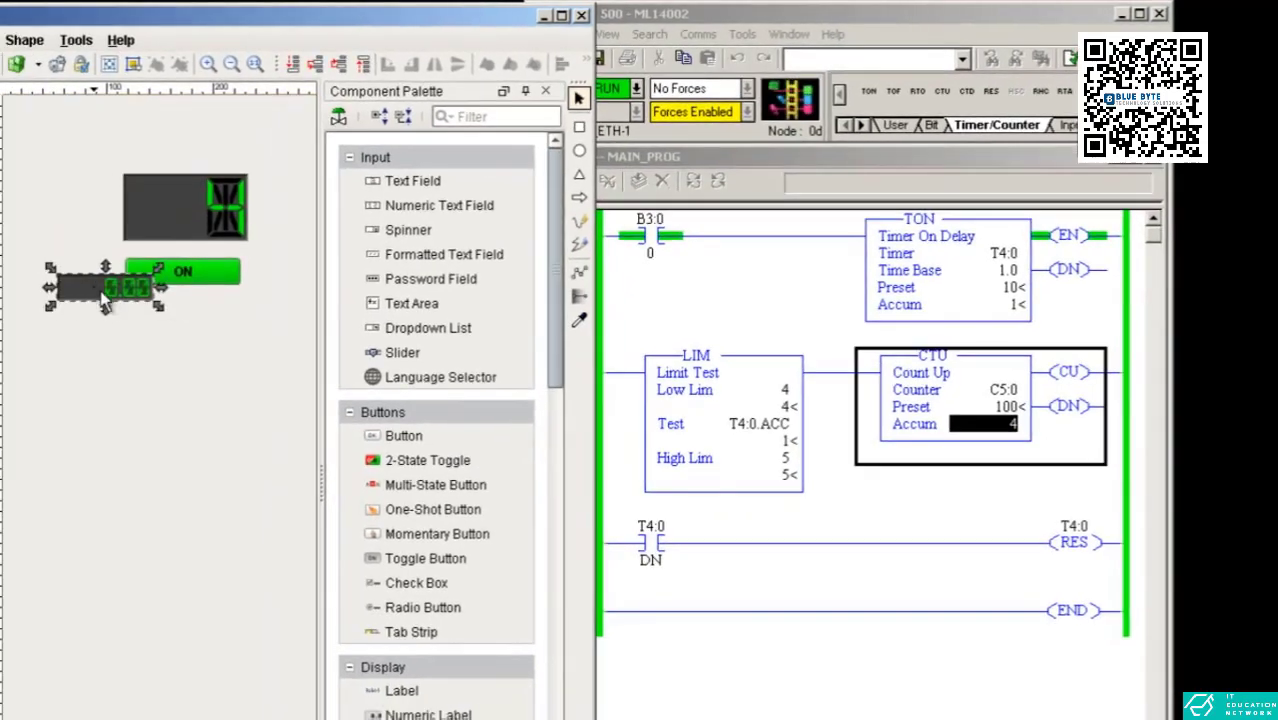
{"action": "left_click_drag", "start_coordinate": [66, 291], "coordinate": [146, 318]}
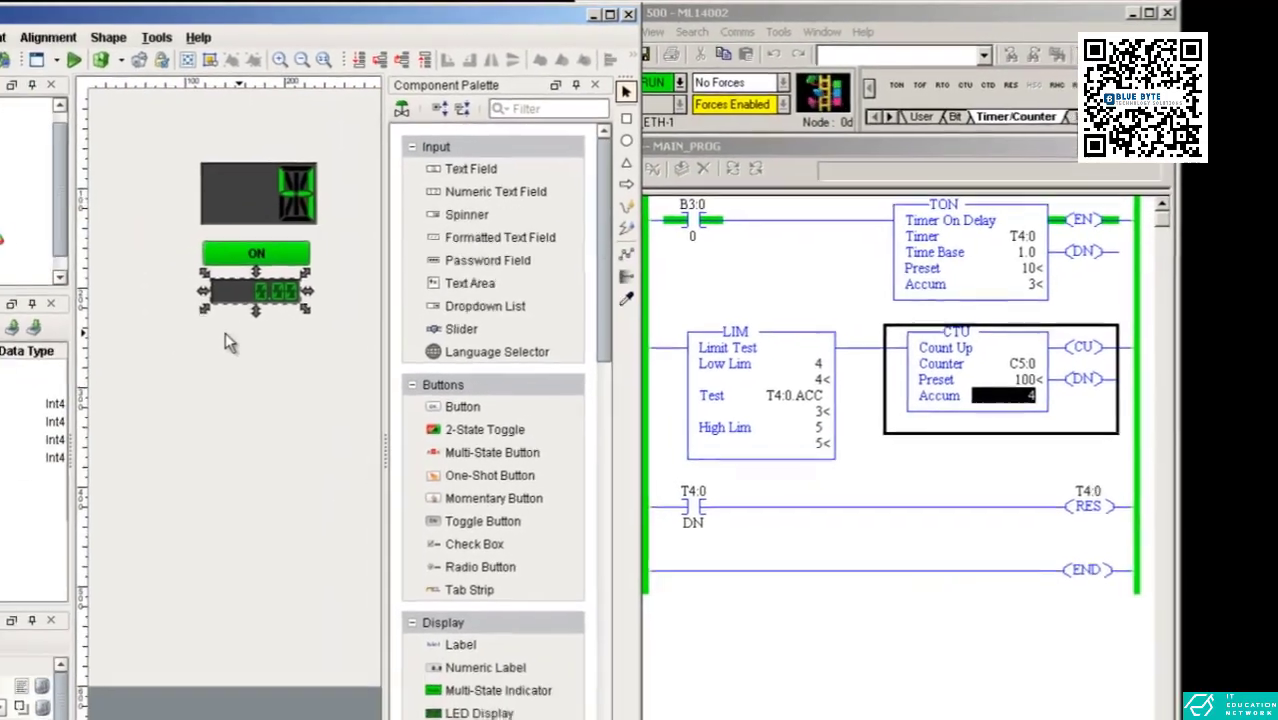
{"action": "left_click", "coordinate": [153, 356]}
{"action": "left_click_drag", "start_coordinate": [142, 367], "coordinate": [460, 245]}
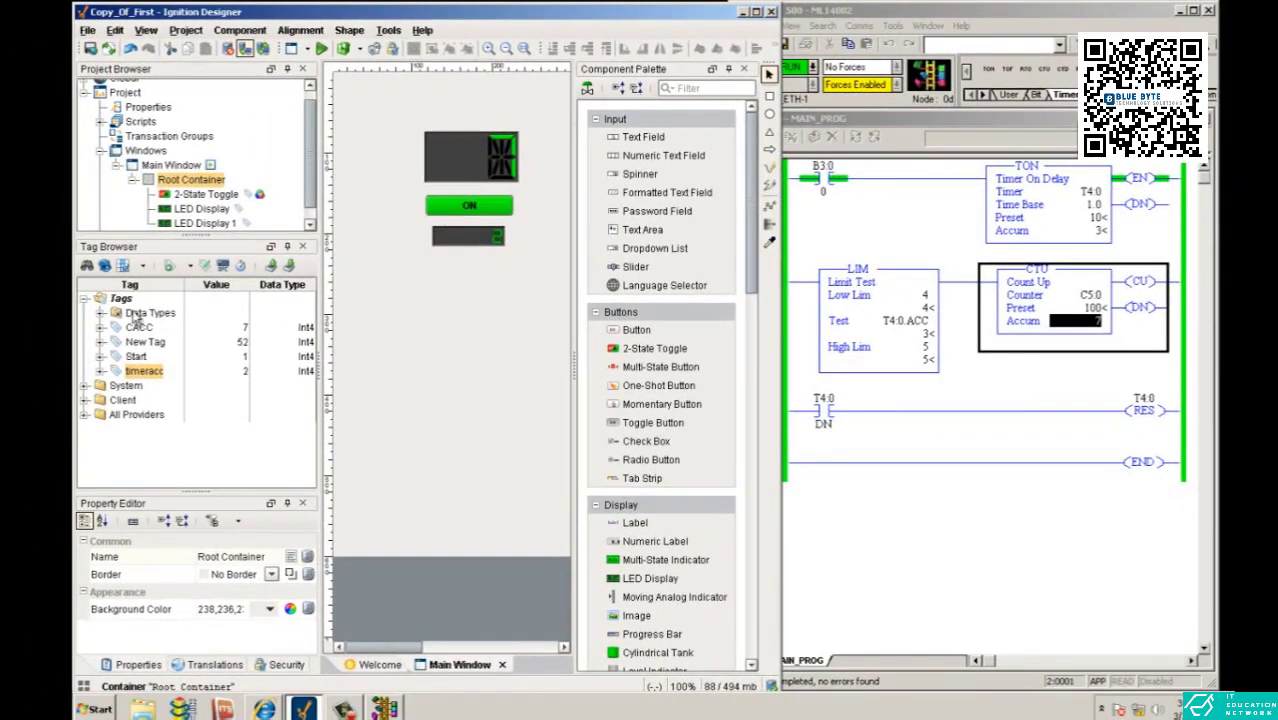
{"action": "right_click", "coordinate": [120, 298]}
{"action": "mouse_move", "coordinate": [180, 485]}
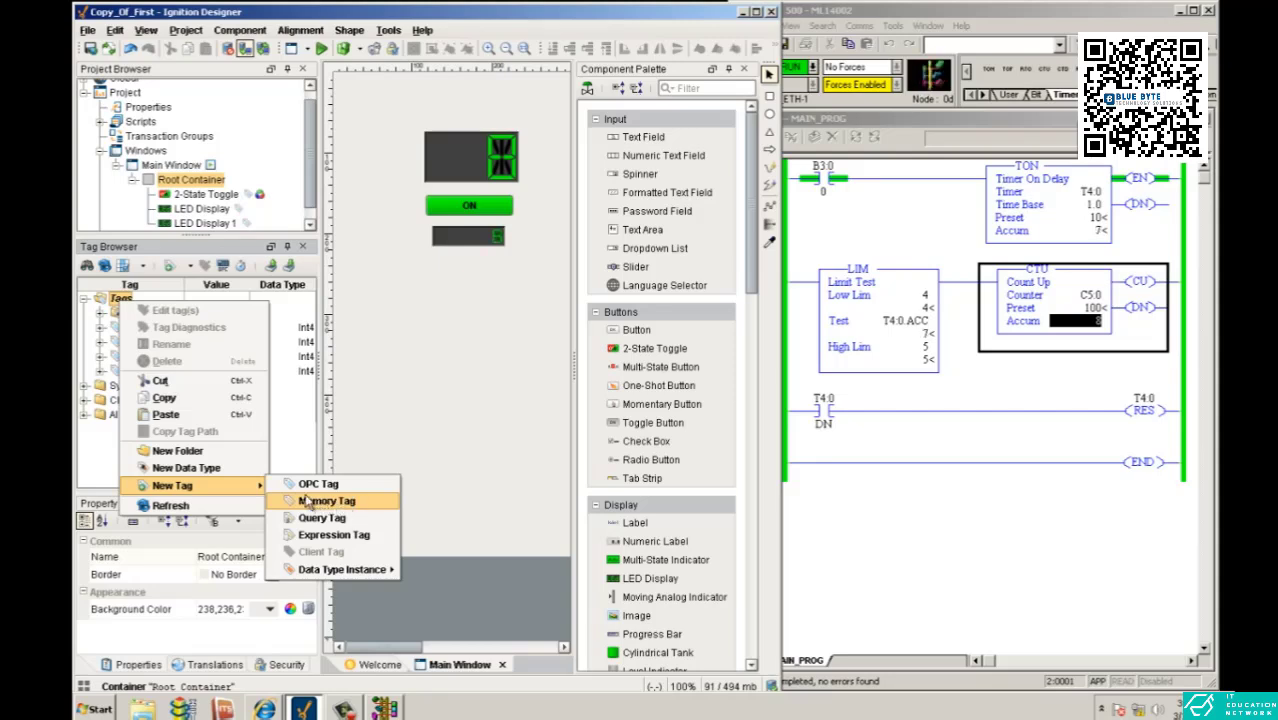
{"action": "left_click", "coordinate": [450, 335]}
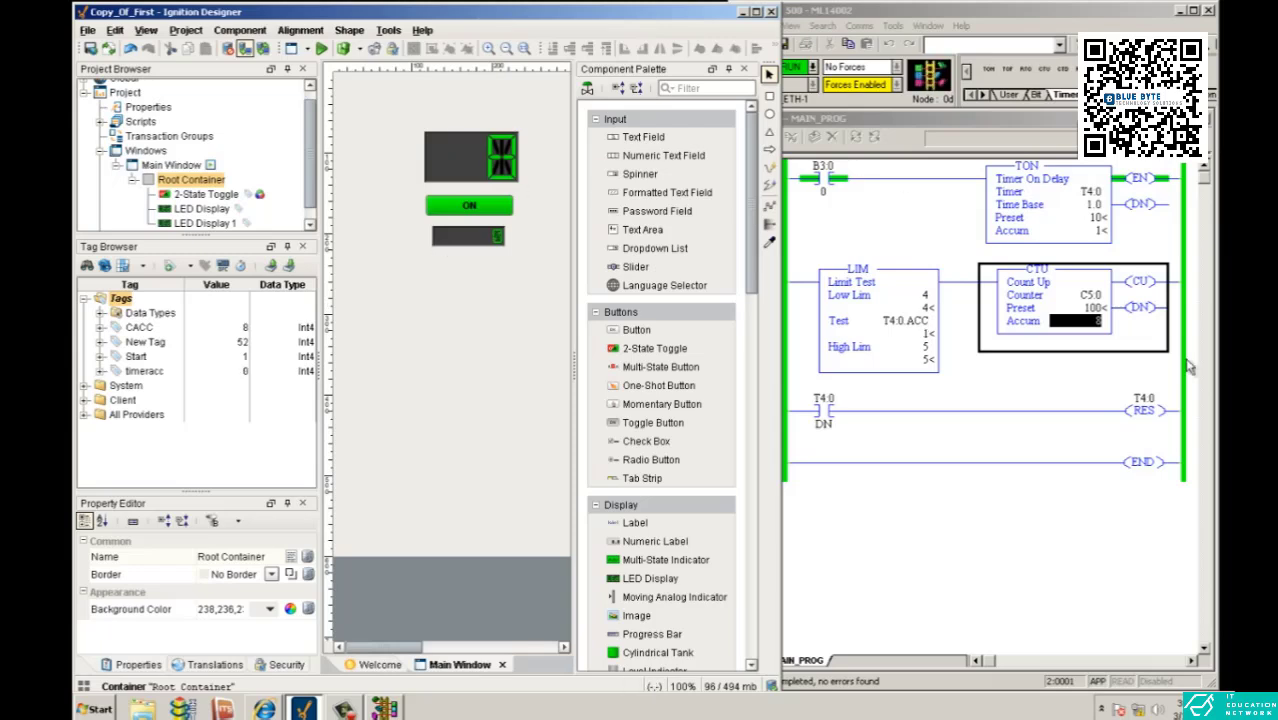